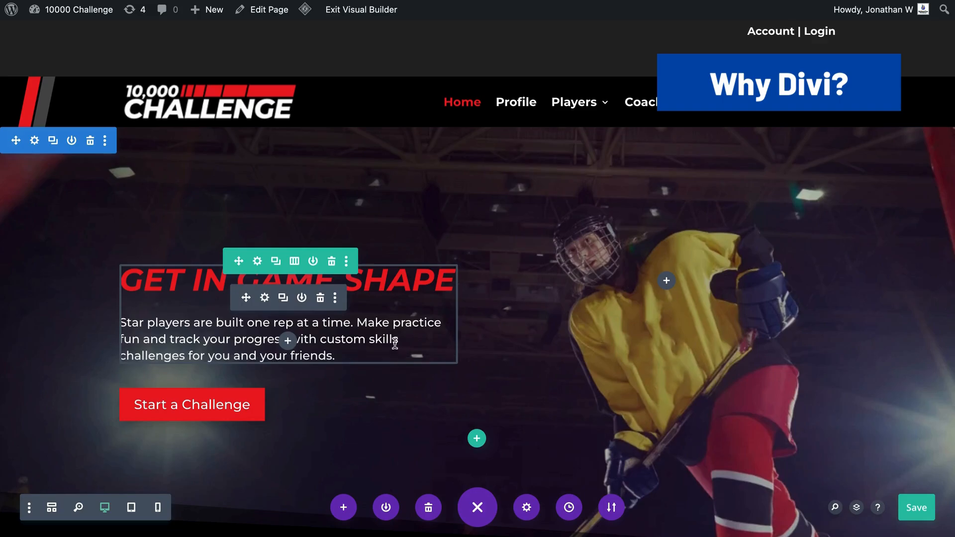
- Try inline editing by inserting filler text after "Make" in the hero paragraph and removing it again
left_click(388, 324)
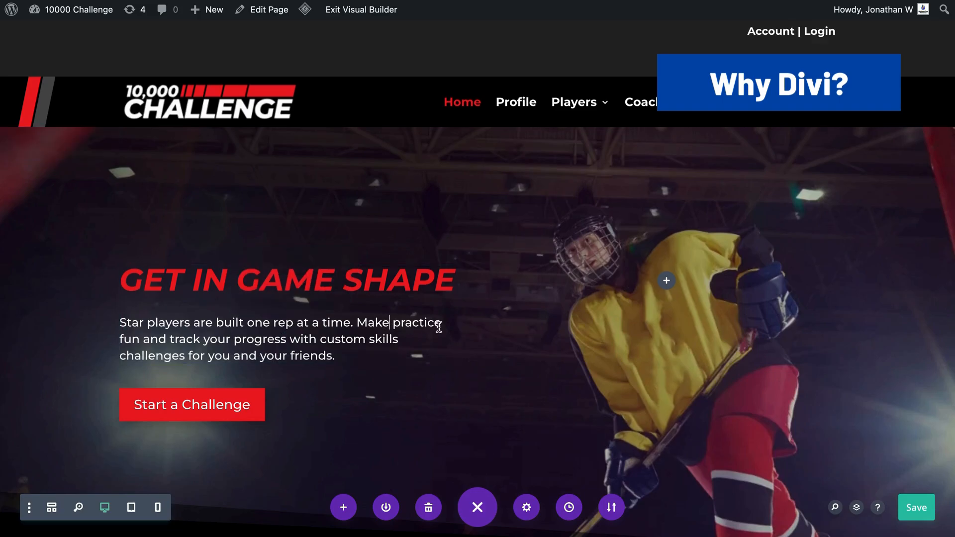
type("adfsaf")
key("BackSpace")
key("BackSpace")
key("BackSpace")
key("BackSpace")
key("BackSpace")
key("BackSpace")
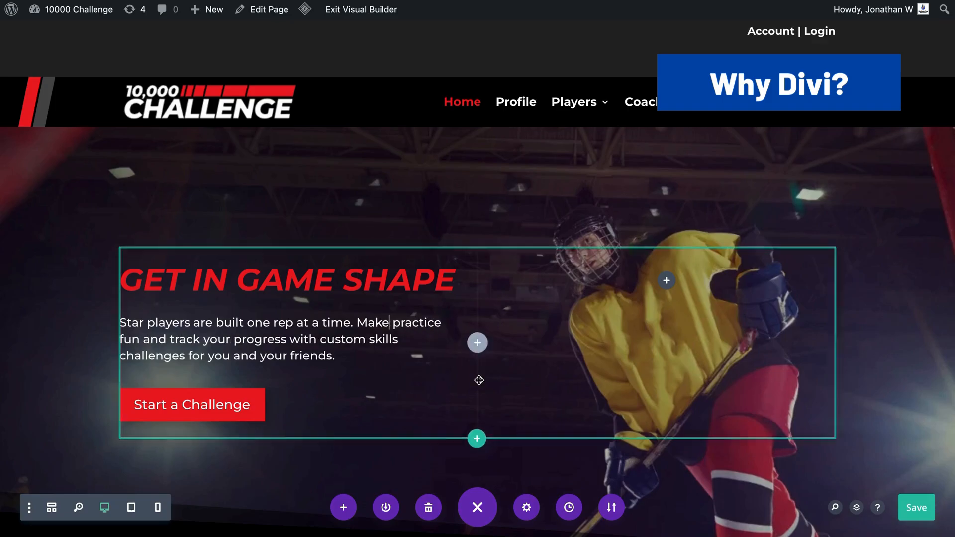
- Look through the RefinerFire web design services page, from the hero through the project process cards to the web design approach section
scroll(478, 379, "down", 3)
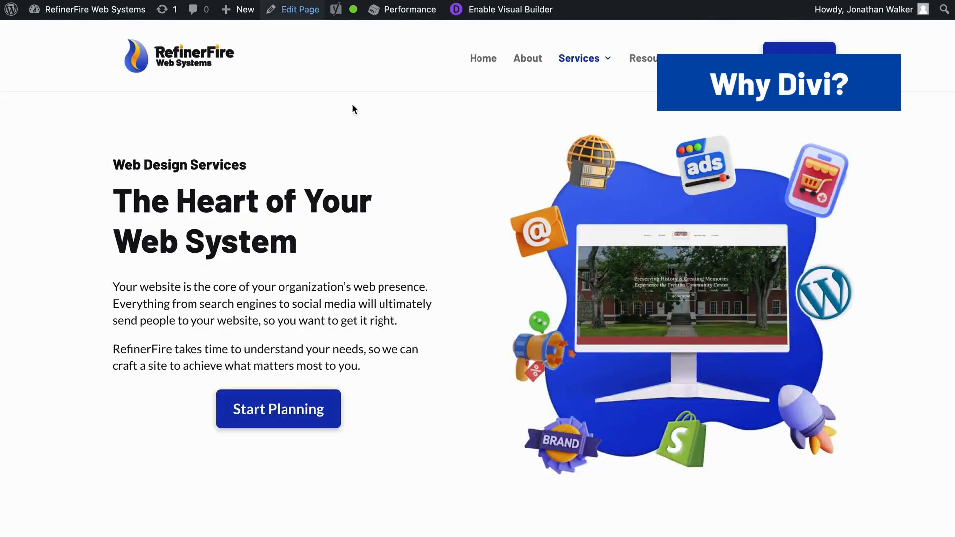
scroll(402, 293, "down", 7)
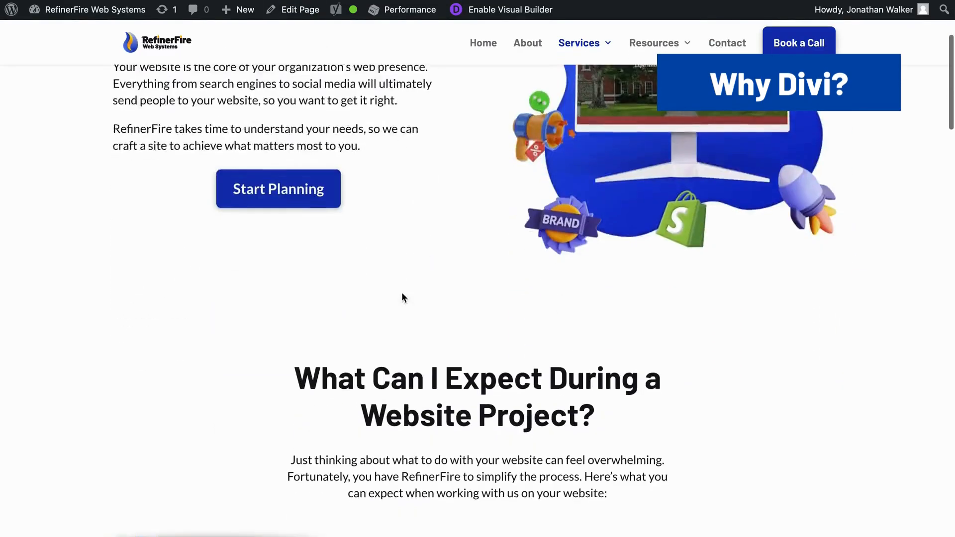
scroll(402, 293, "down", 5)
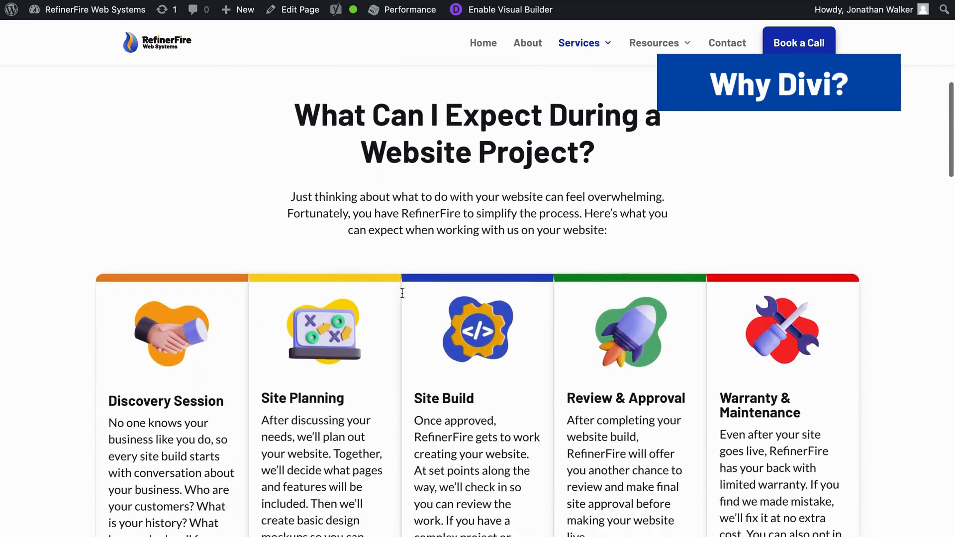
scroll(402, 294, "up", 4)
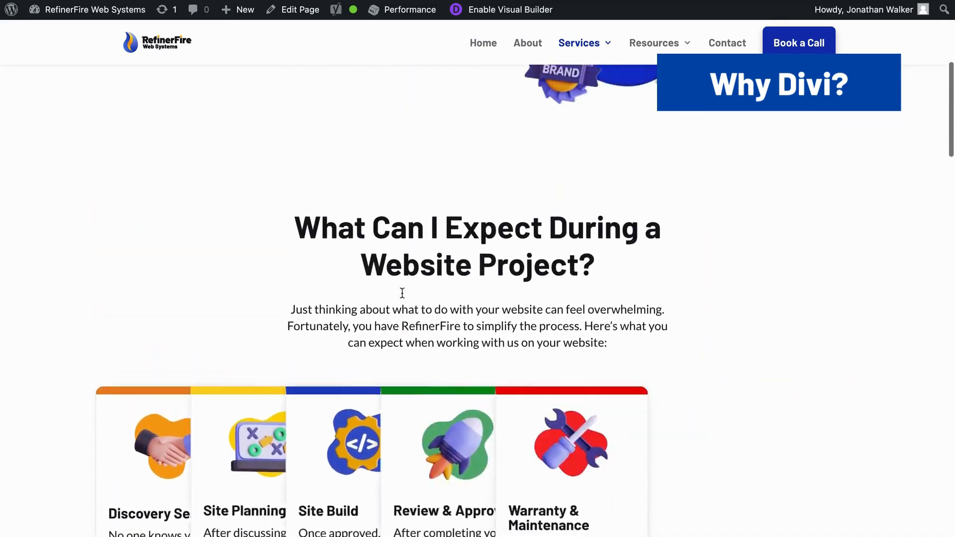
scroll(402, 293, "down", 5)
scroll(402, 294, "down", 7)
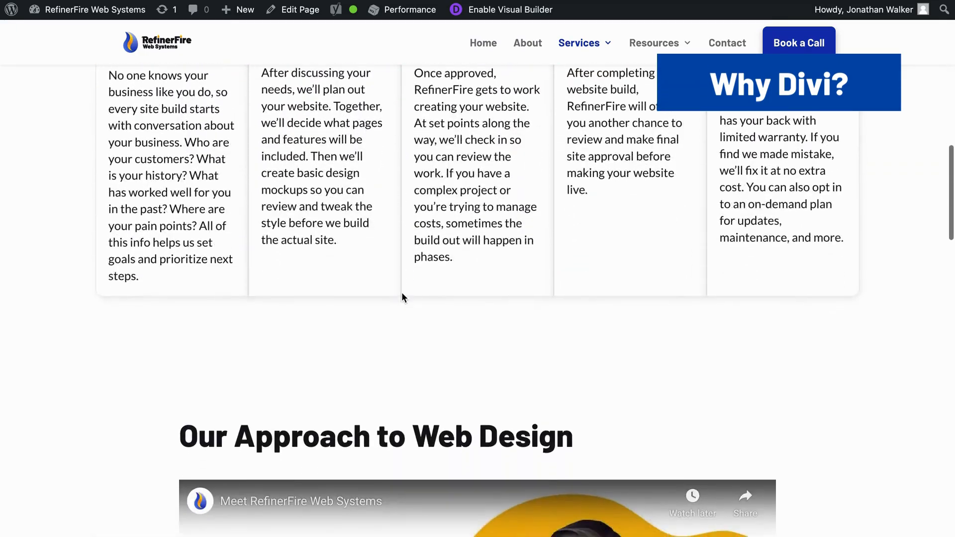
scroll(402, 293, "down", 3)
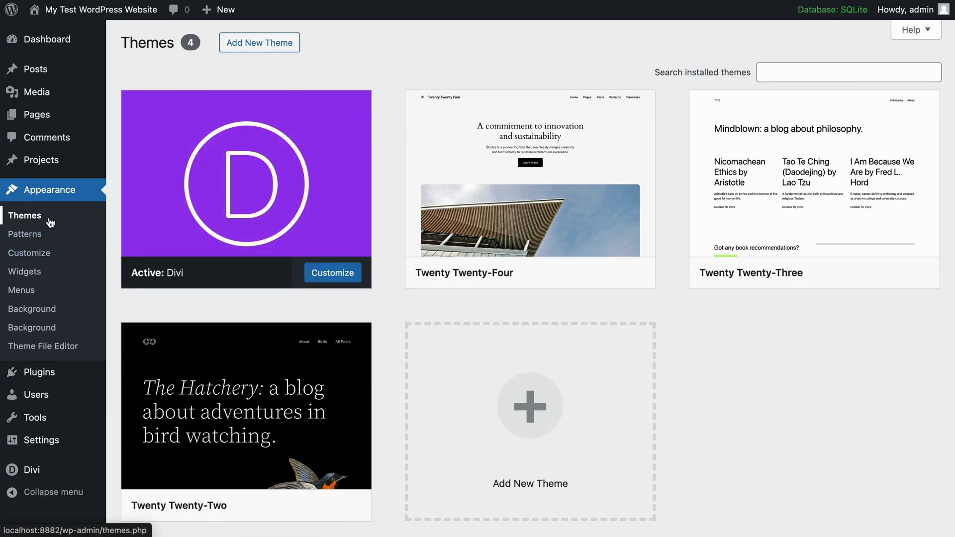
- Create a new page on the test site with the Divi Builder and choose to start from a premade layout
mouse_move(59, 382)
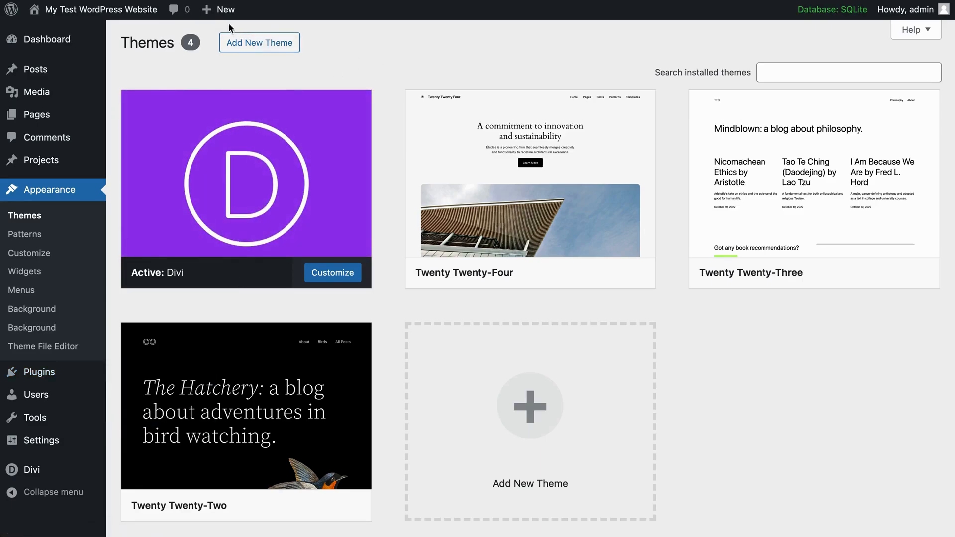
mouse_move(225, 15)
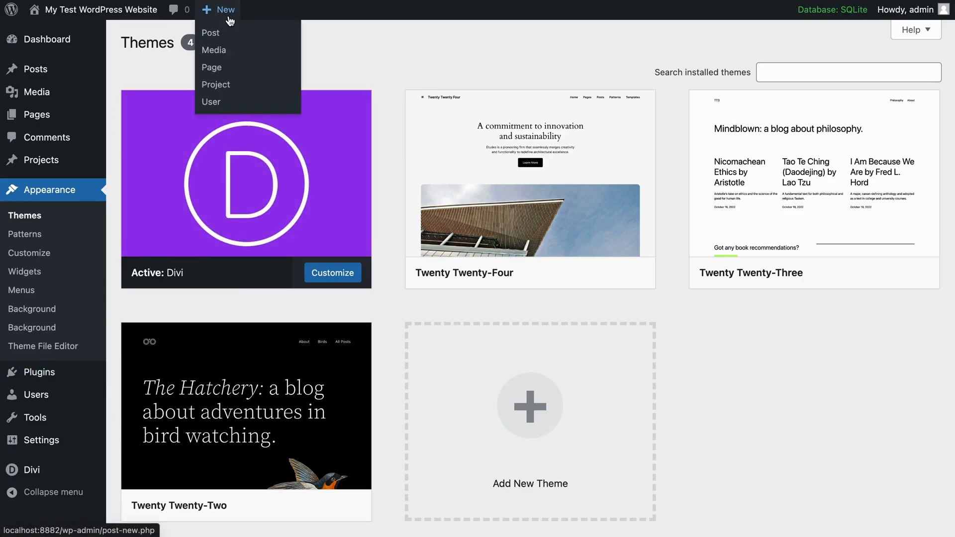
left_click(216, 73)
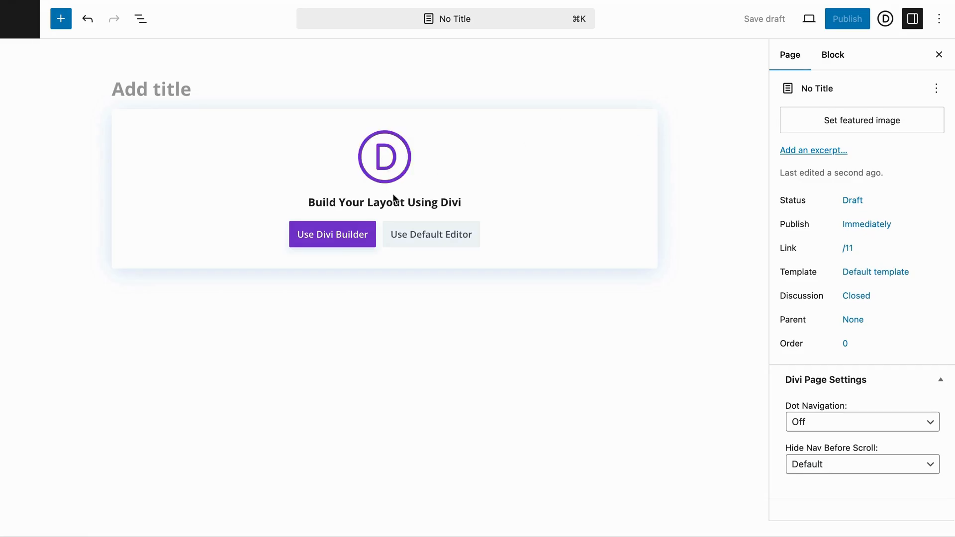
left_click(345, 245)
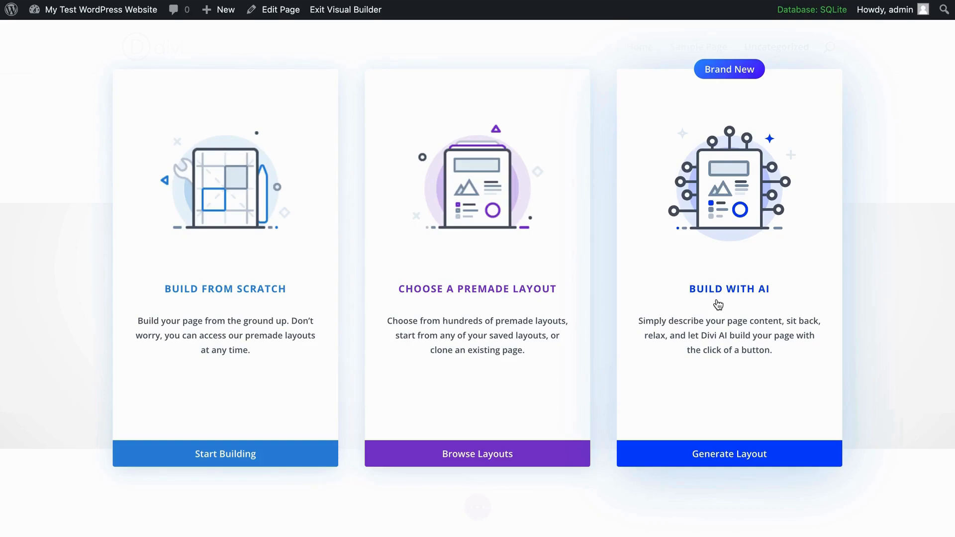
left_click(474, 460)
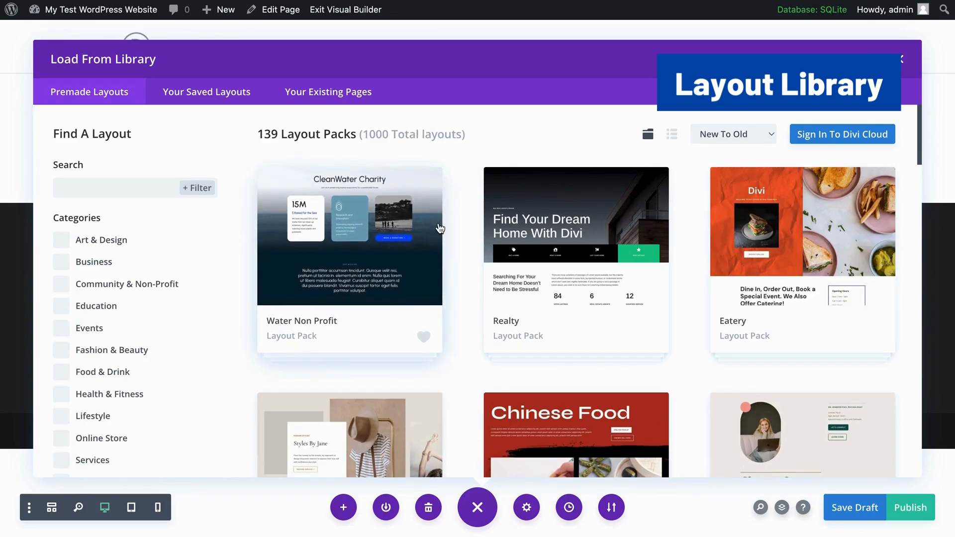
- Browse the premade layout packs in the layout library
scroll(477, 251, "down", 7)
scroll(478, 255, "down", 18)
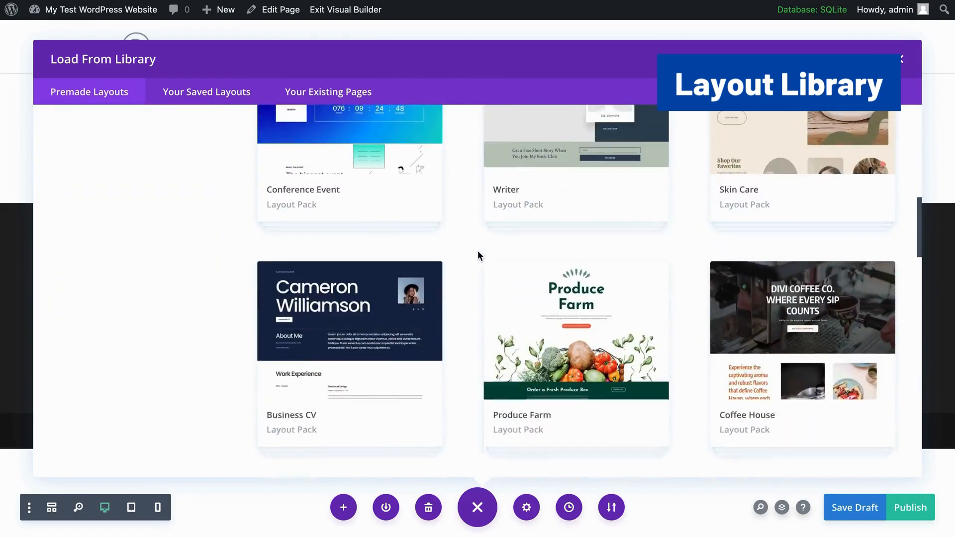
scroll(478, 254, "down", 7)
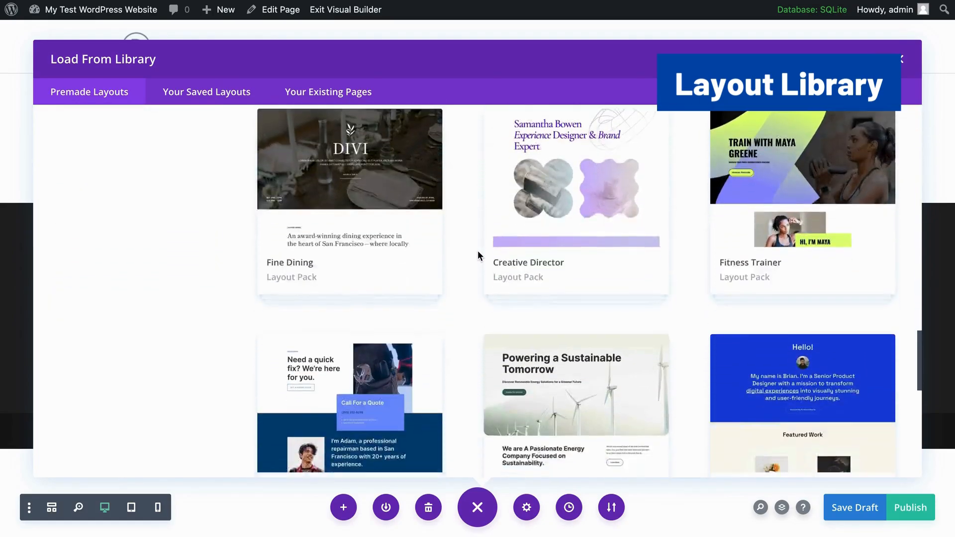
scroll(477, 254, "down", 3)
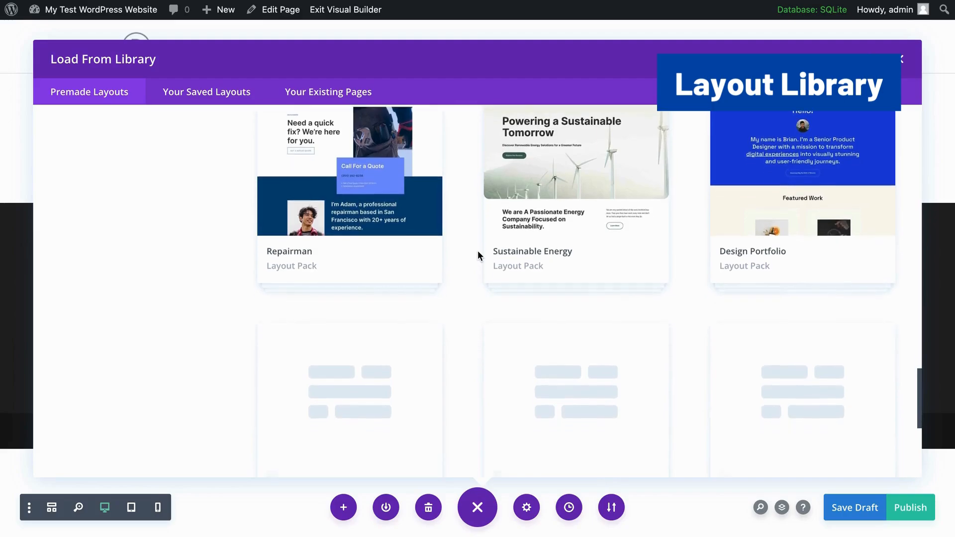
scroll(550, 215, "up", 4)
scroll(551, 215, "up", 7)
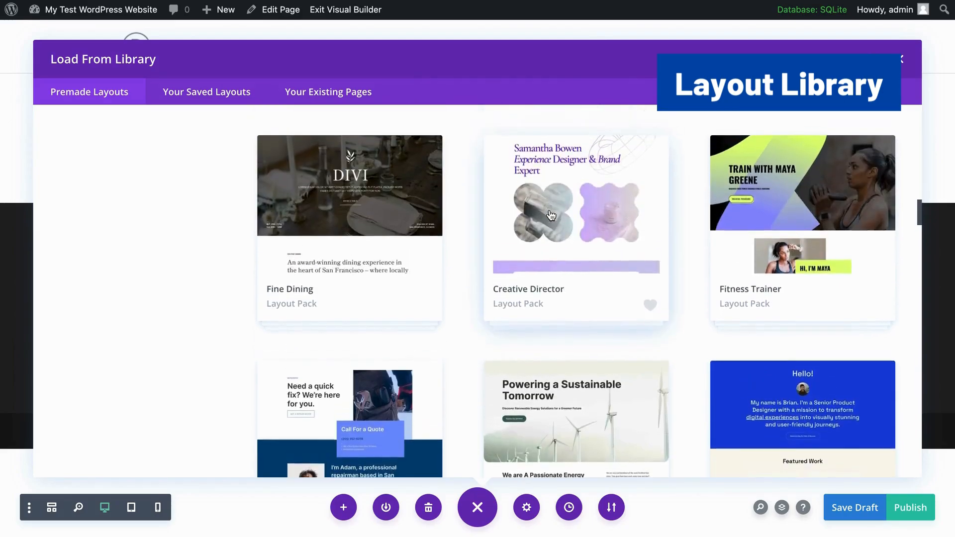
scroll(551, 215, "up", 4)
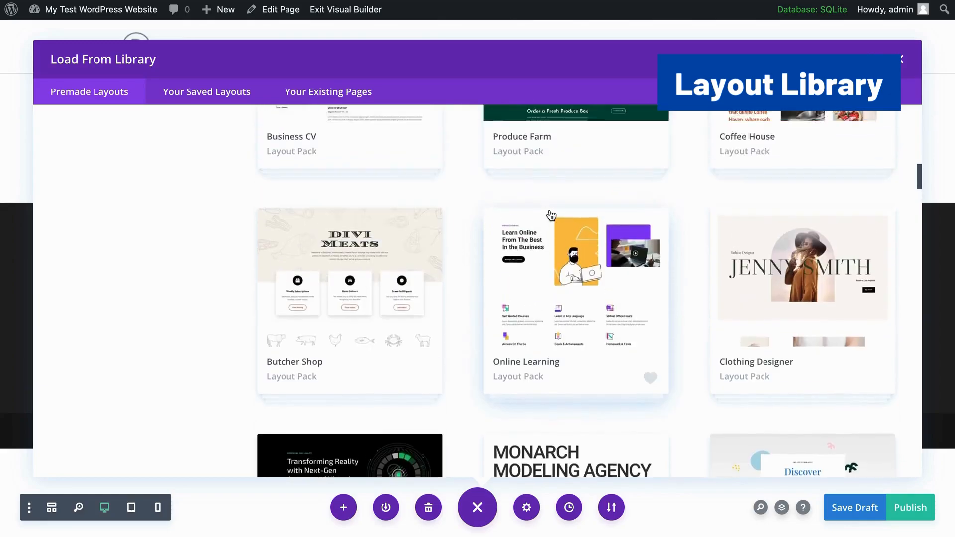
scroll(550, 215, "up", 4)
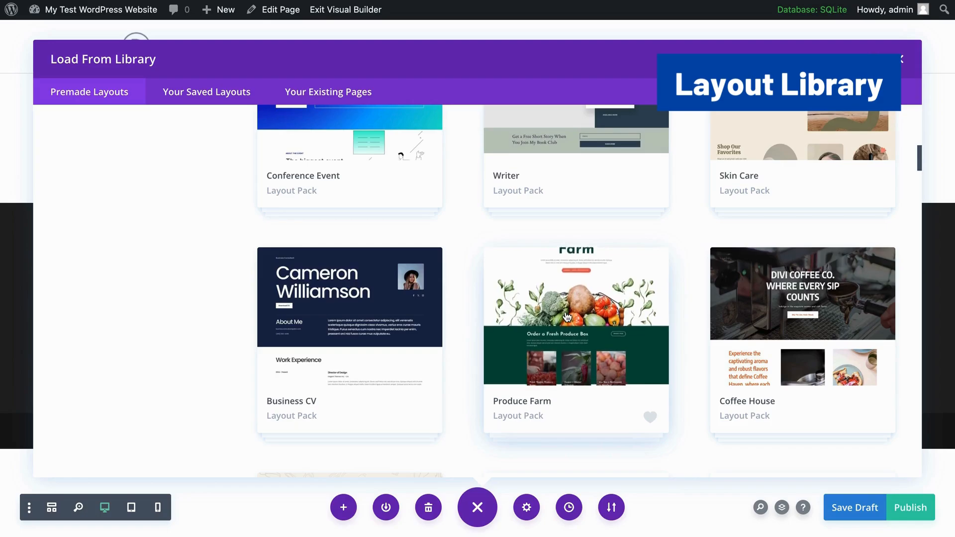
- Load the Landing layout from the Produce Farm pack into the page, importing its design presets
left_click(567, 316)
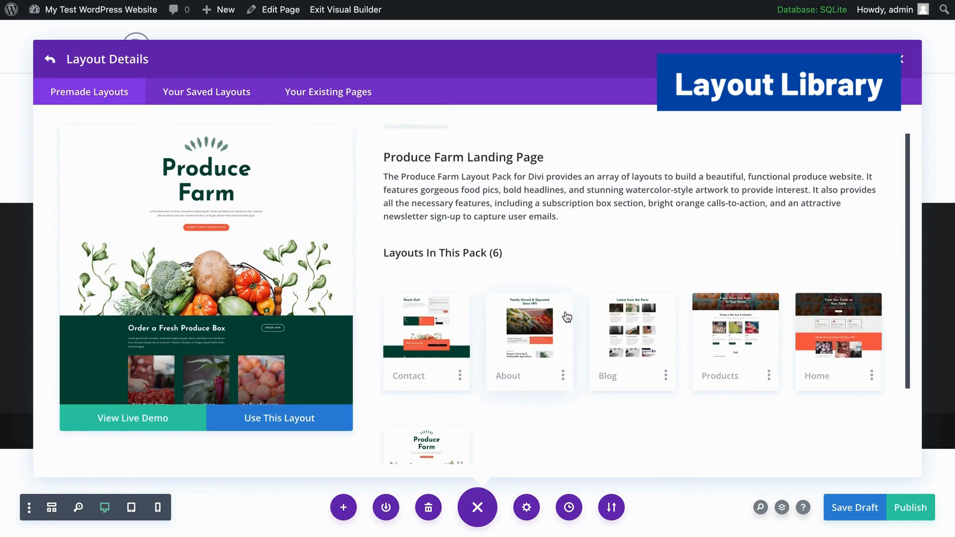
scroll(568, 317, "down", 3)
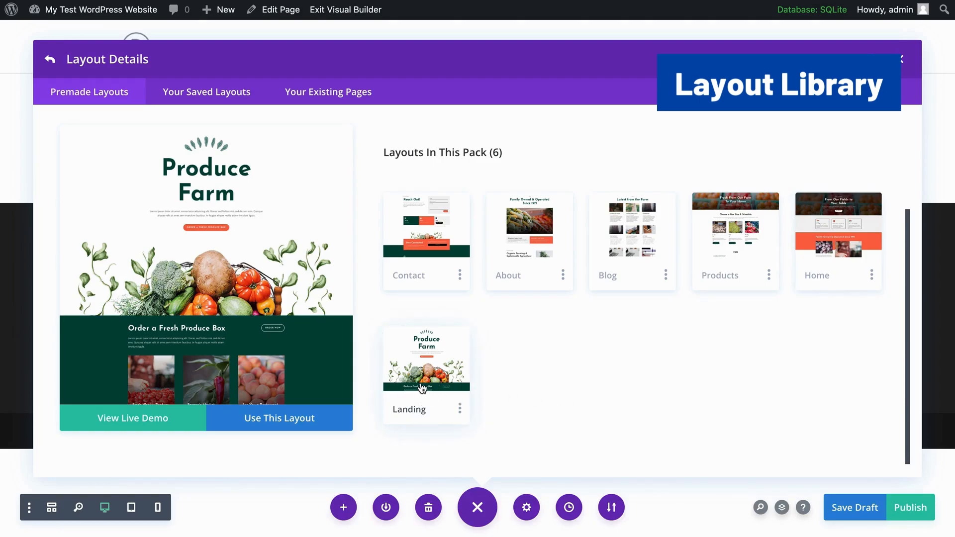
left_click(306, 419)
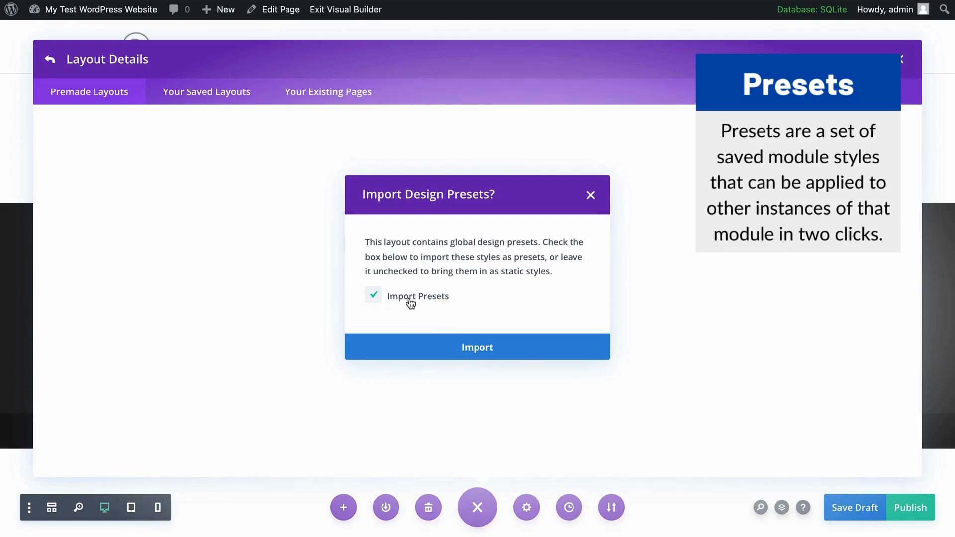
left_click(495, 347)
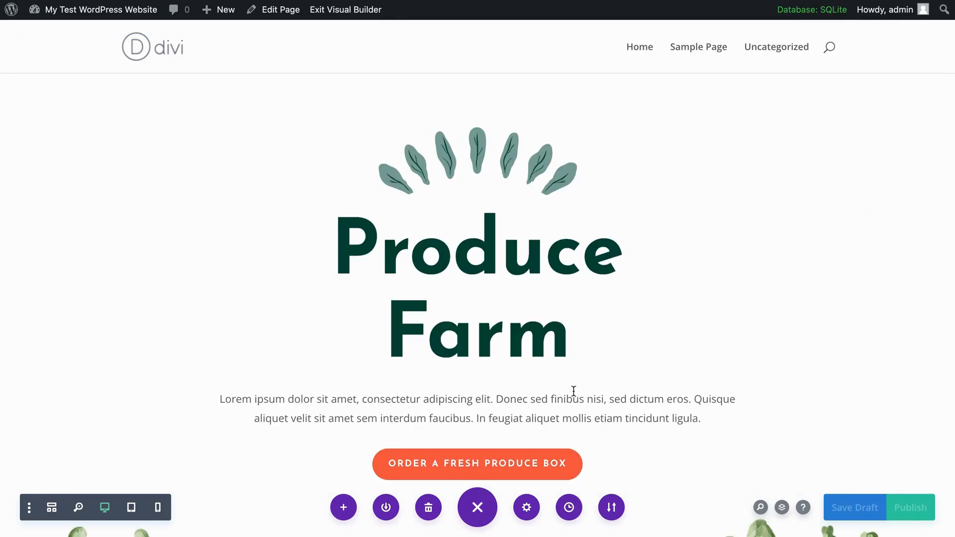
- Examine the sections of the imported Produce Farm page down to "What We're All About" and return to its beginning
scroll(466, 343, "down", 4)
scroll(463, 344, "down", 15)
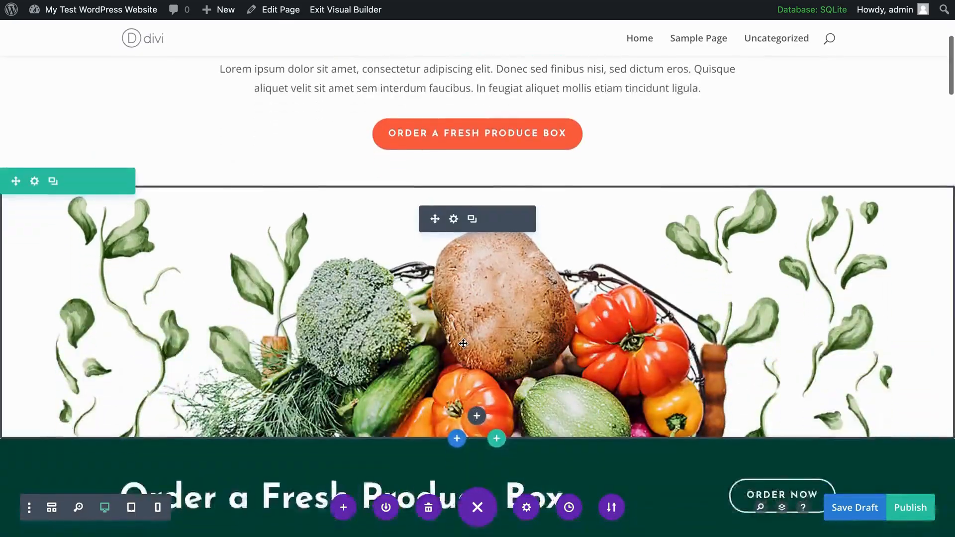
scroll(464, 341, "down", 15)
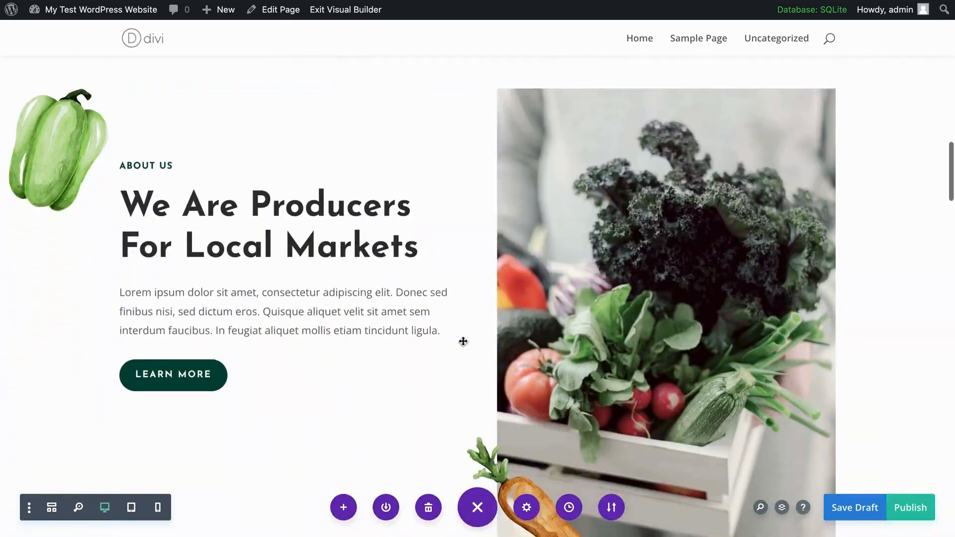
scroll(463, 342, "down", 8)
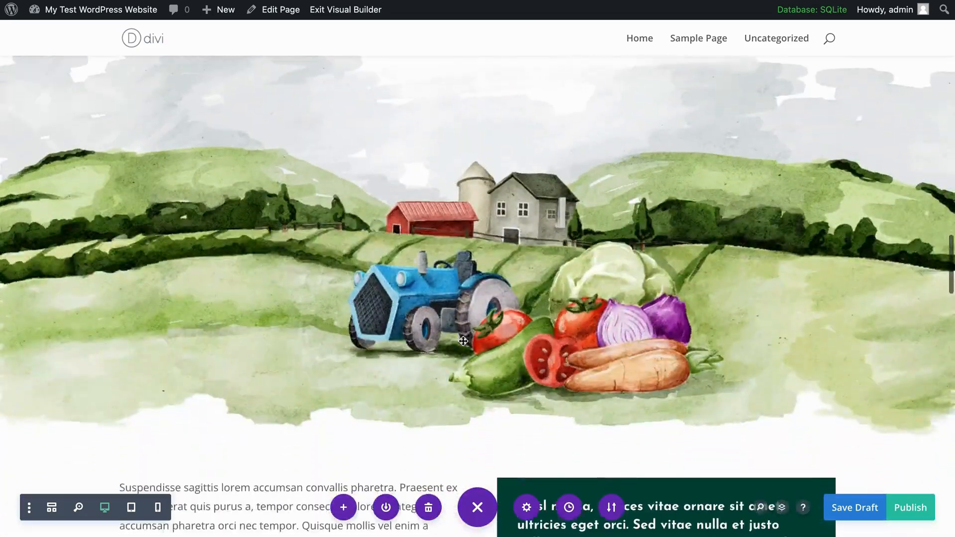
scroll(464, 341, "down", 4)
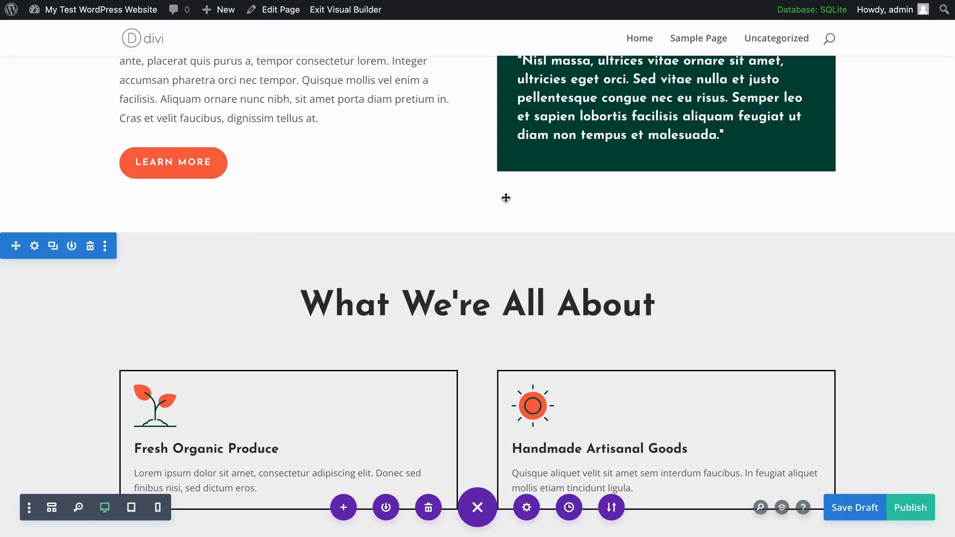
scroll(505, 196, "up", 3)
scroll(389, 203, "down", 10)
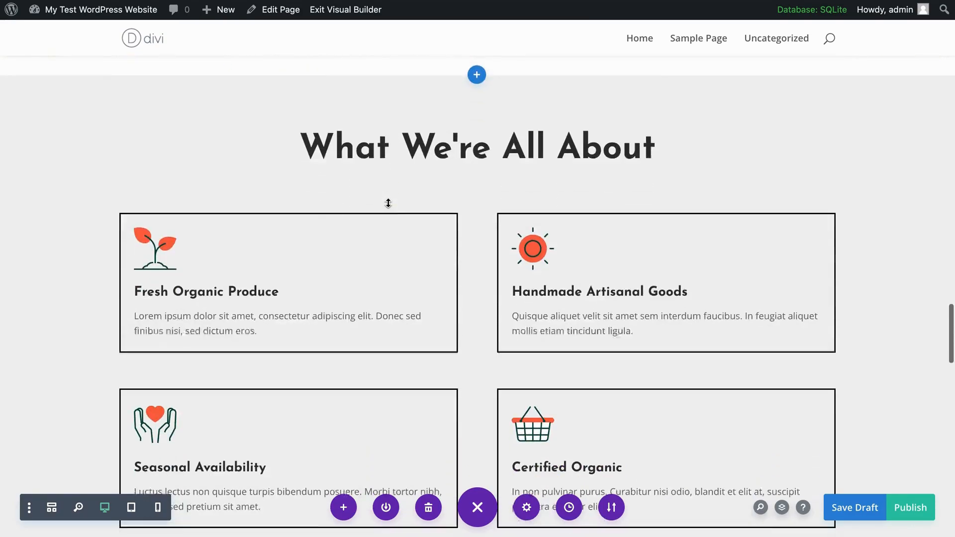
scroll(389, 203, "up", 20)
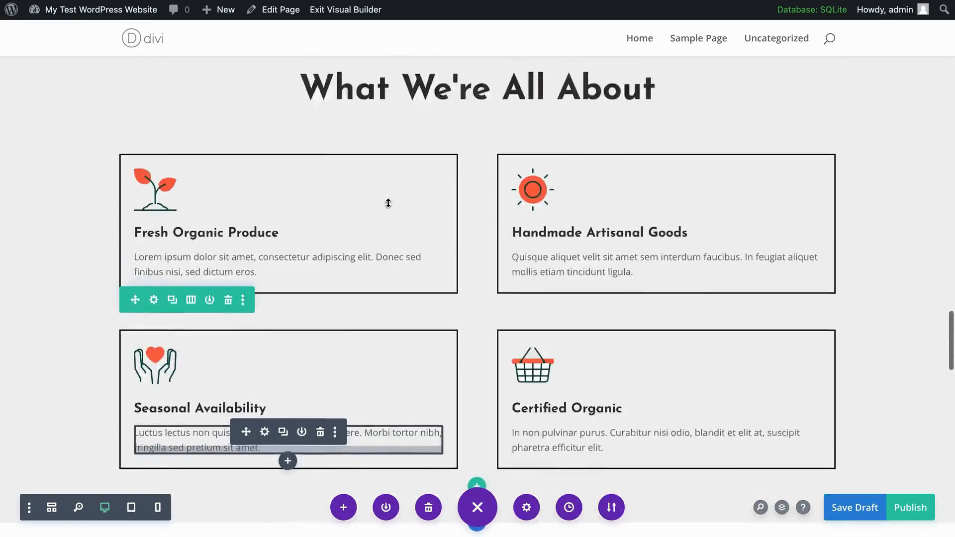
scroll(389, 203, "up", 15)
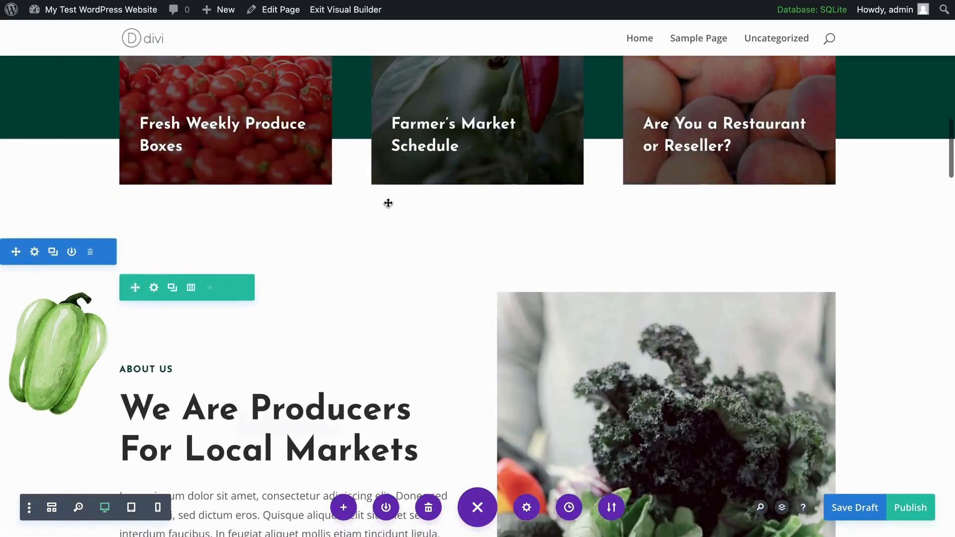
scroll(389, 203, "up", 10)
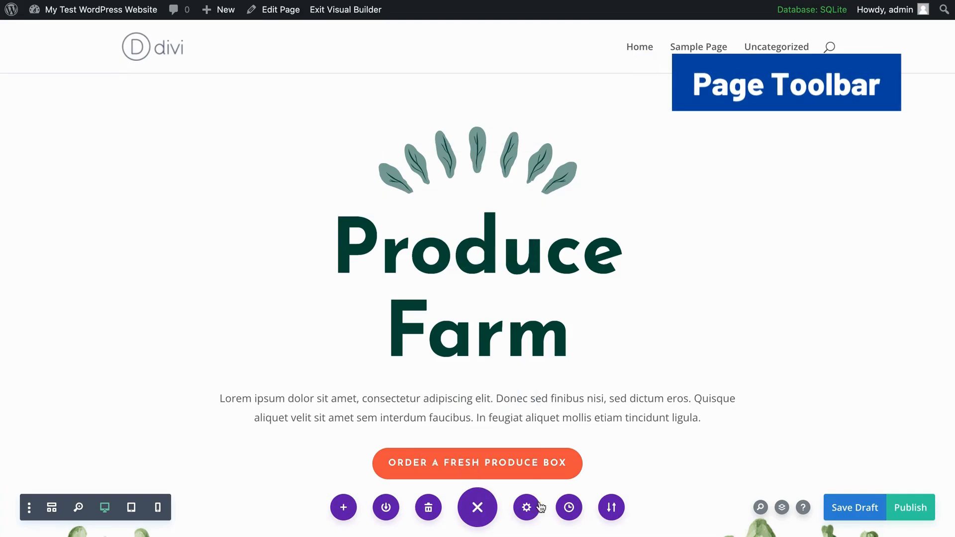
- Collapse the builder's page toolbar and expand it again
left_click(477, 507)
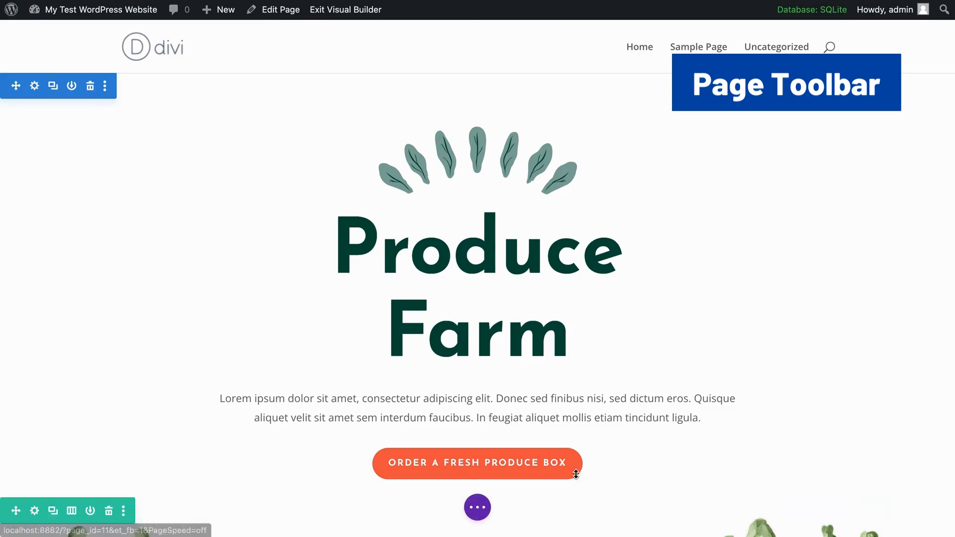
left_click(478, 507)
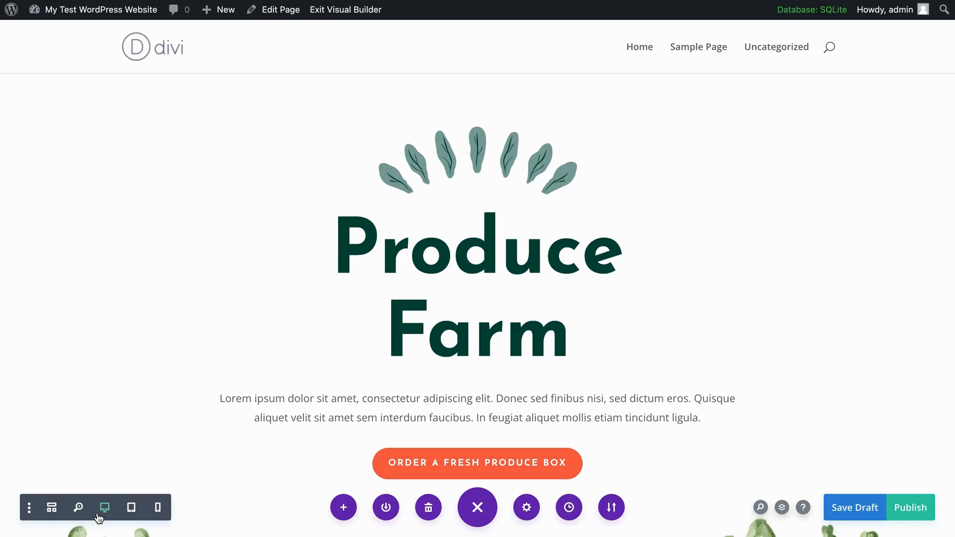
left_click(60, 502)
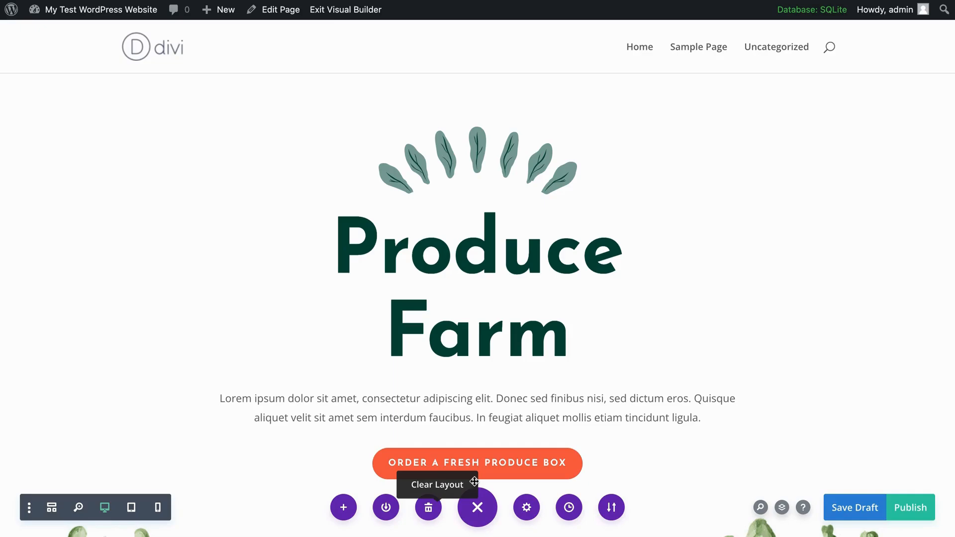
left_click(887, 512)
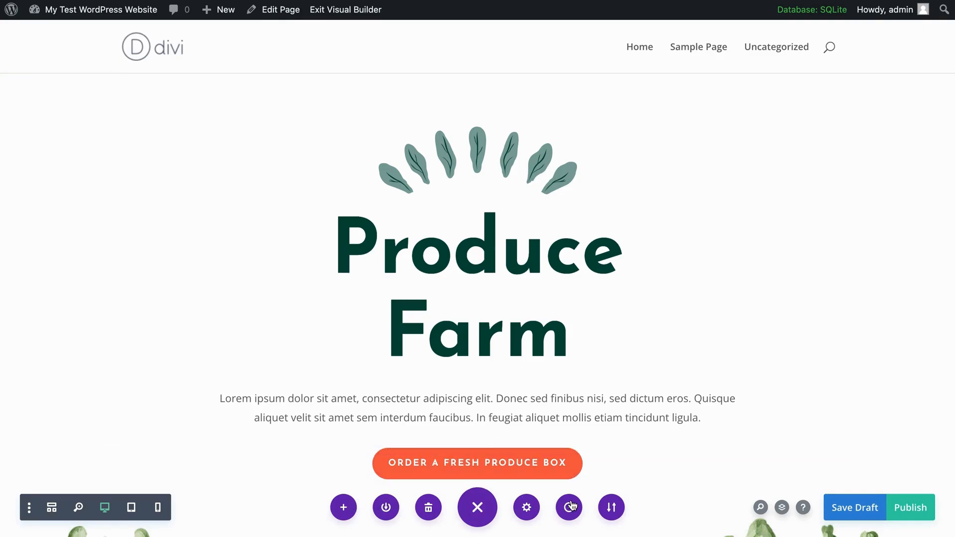
- View the available ways to insert a layout into the page and close the overview
left_click(348, 509)
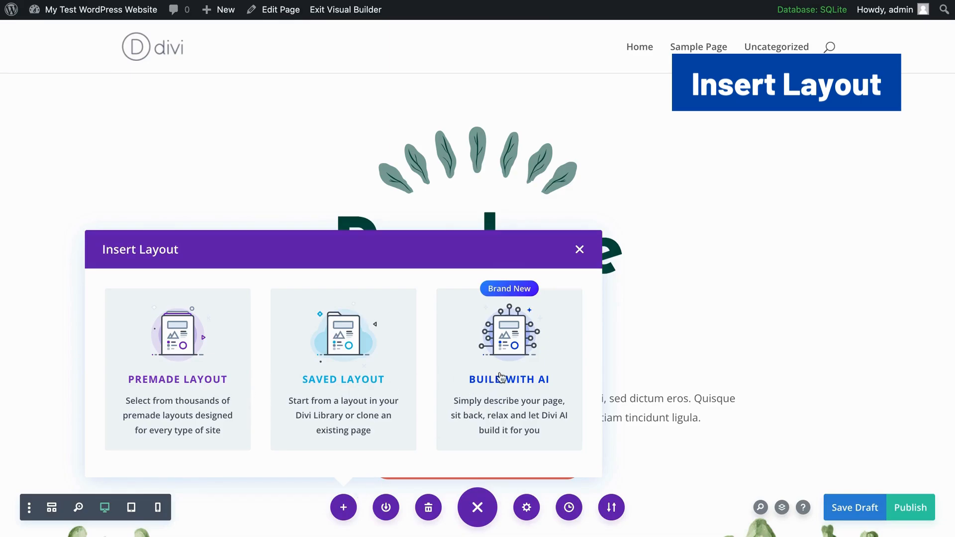
left_click(579, 249)
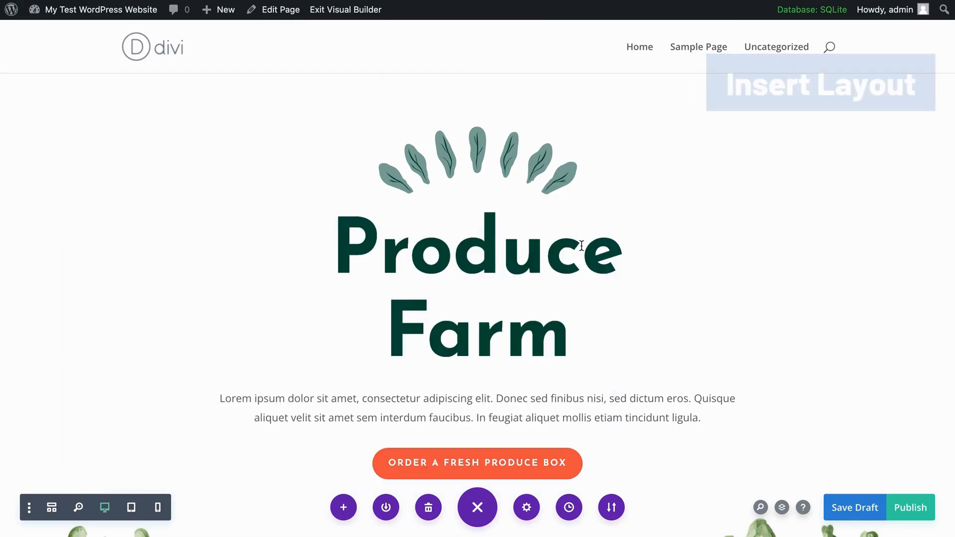
- Save the current page to the Divi Library as a layout named "Test", leaving Divi Cloud saving off
left_click(385, 508)
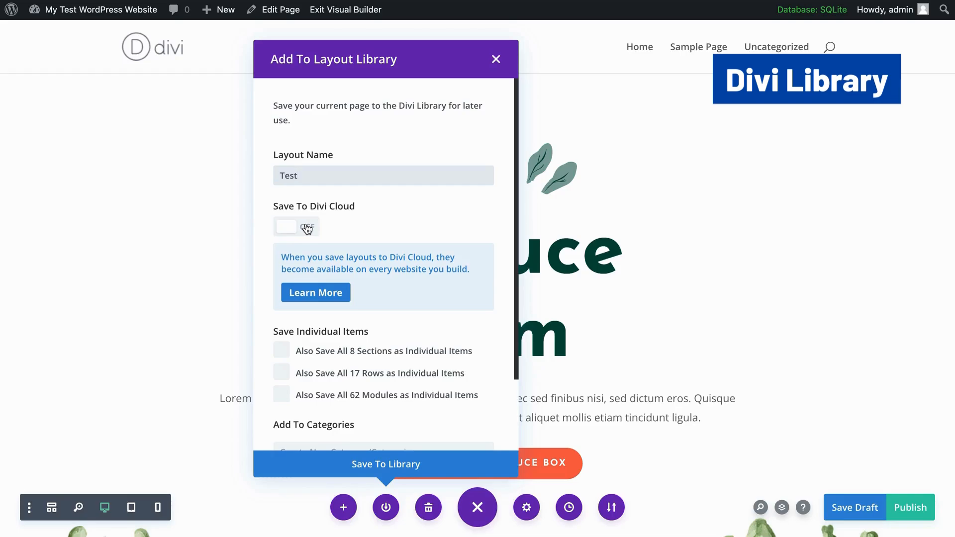
scroll(360, 291, "down", 5)
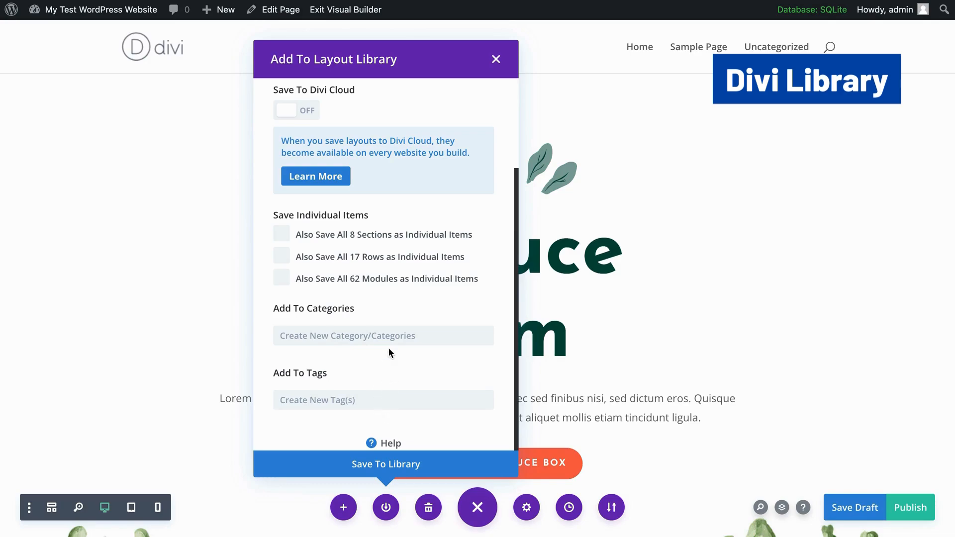
scroll(389, 350, "up", 3)
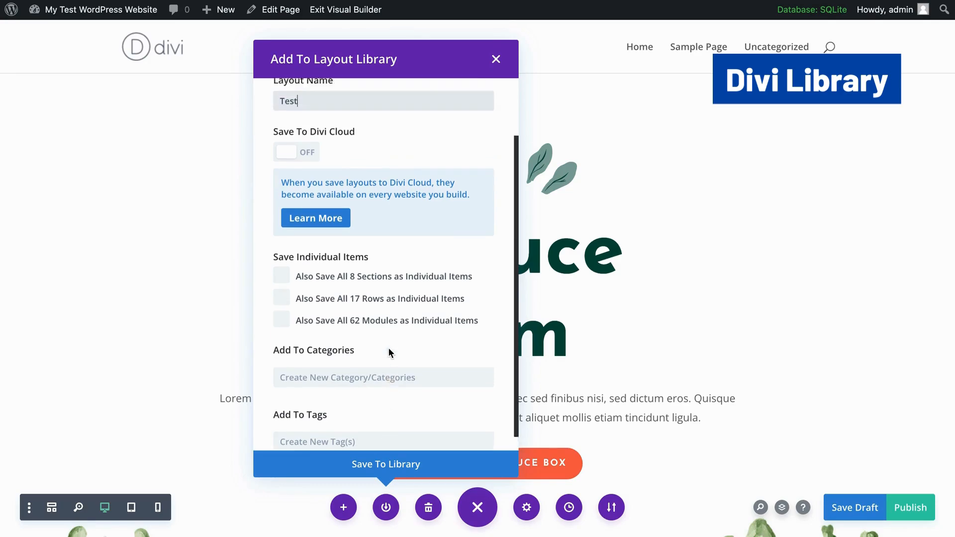
left_click(395, 466)
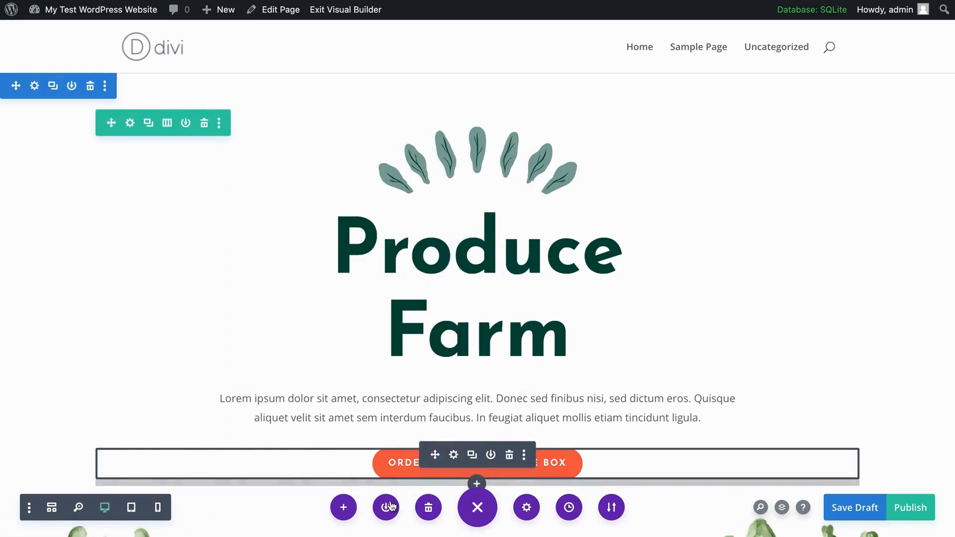
- View the details of the saved "Test" layout in the library and close it without loading the layout
left_click(342, 508)
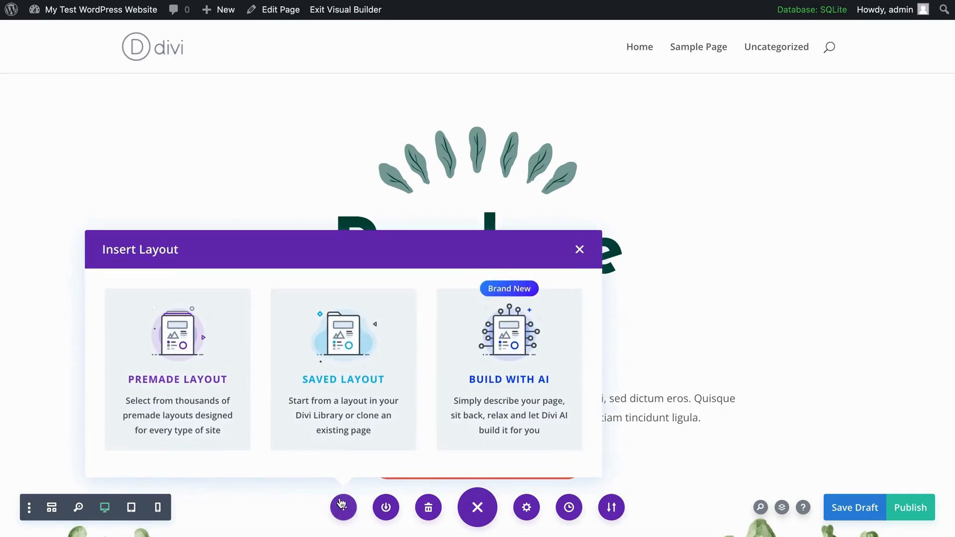
left_click(348, 402)
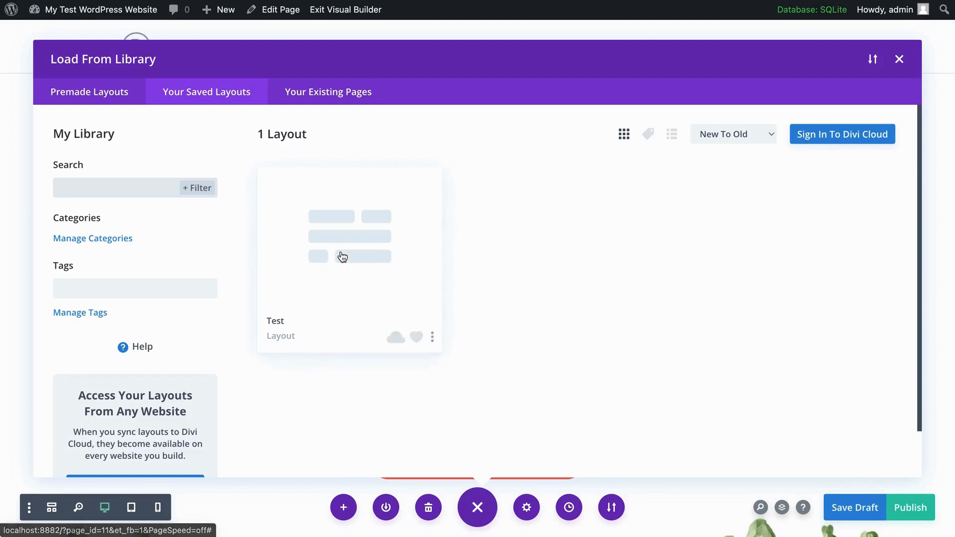
left_click(319, 299)
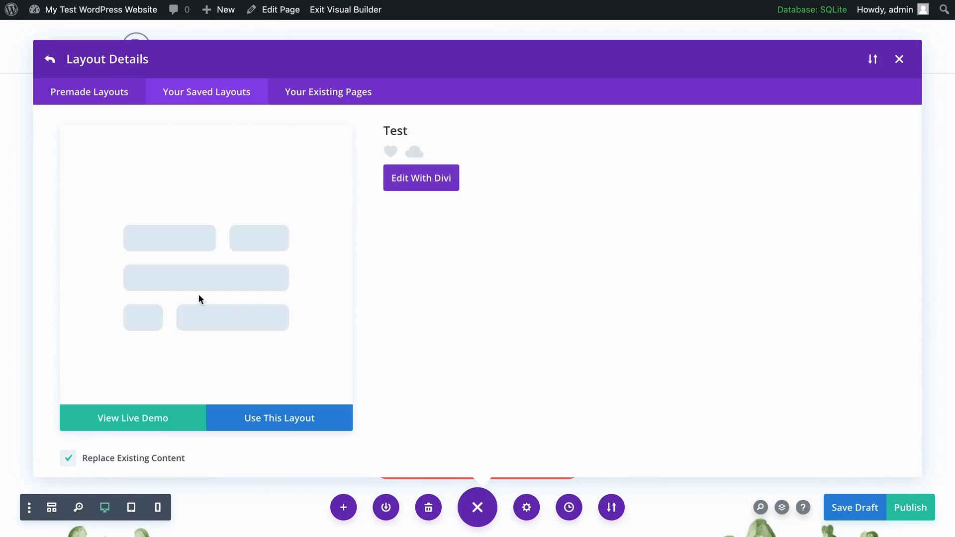
left_click(899, 58)
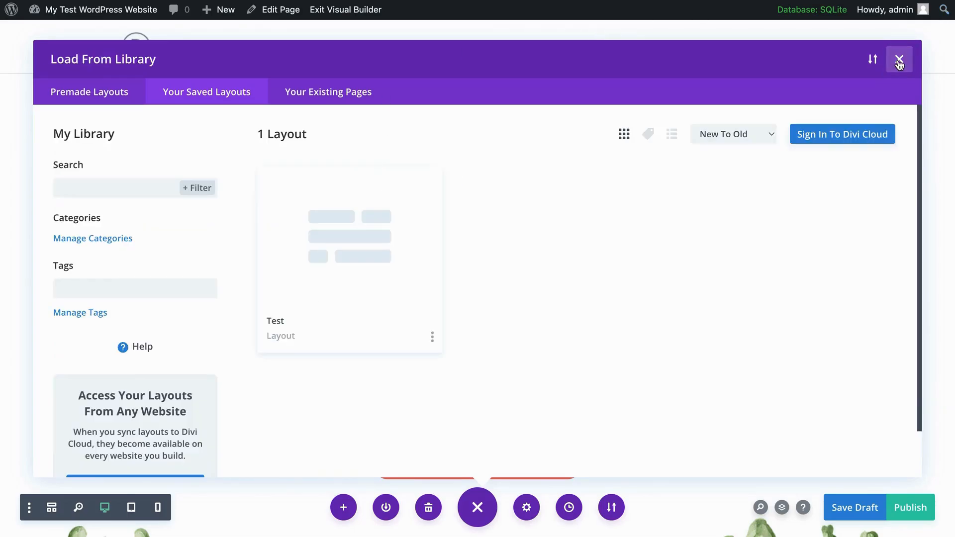
left_click(900, 59)
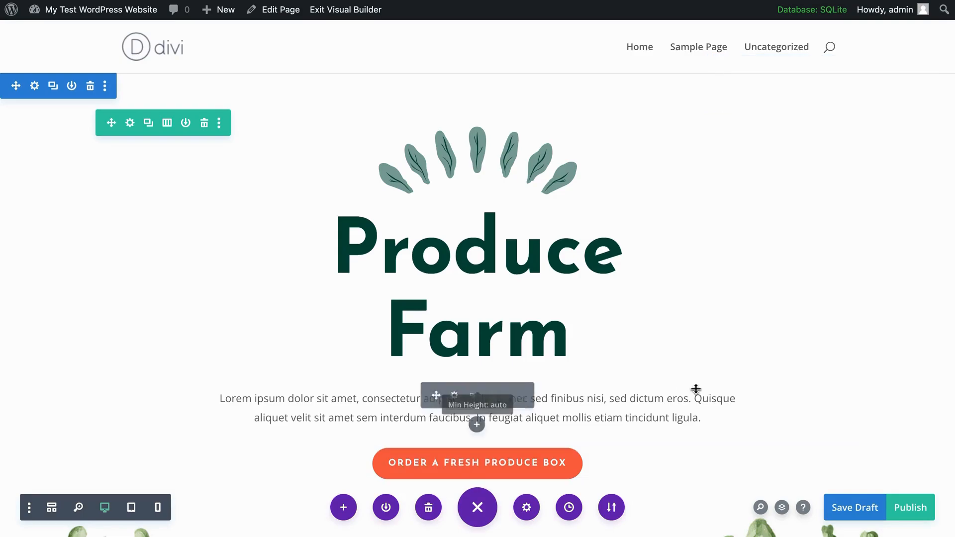
- Review the page settings, covering the content fields, Split Testing, design options and advanced options
left_click(528, 508)
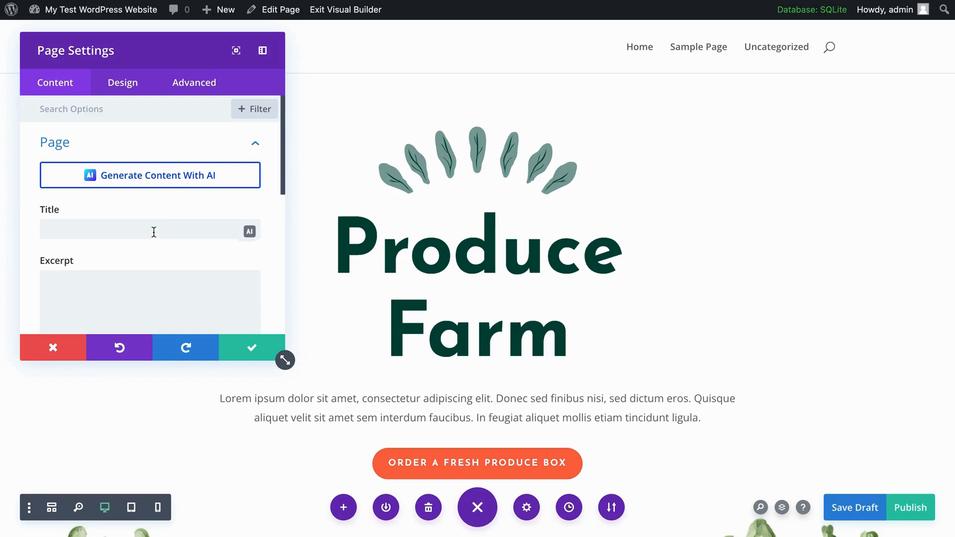
scroll(139, 286, "down", 6)
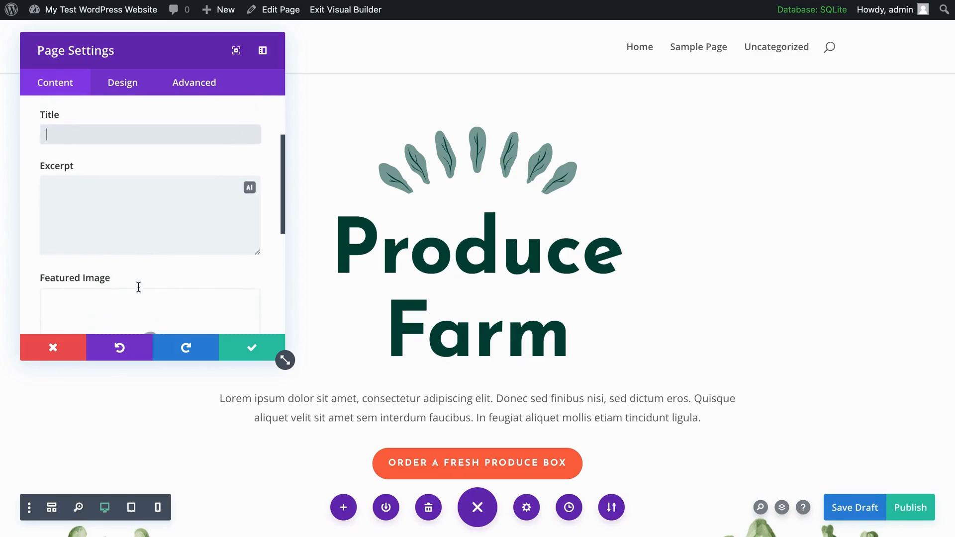
scroll(140, 294, "down", 2)
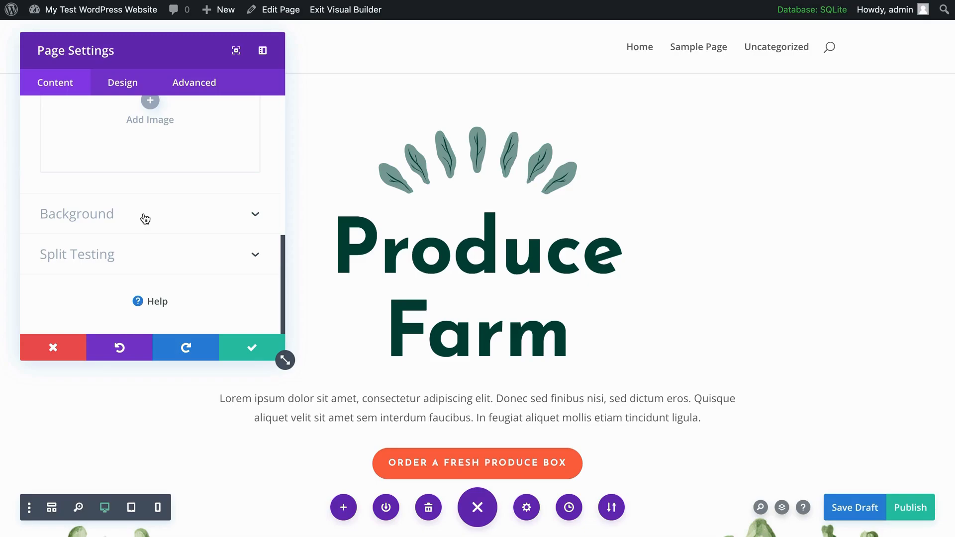
left_click(160, 254)
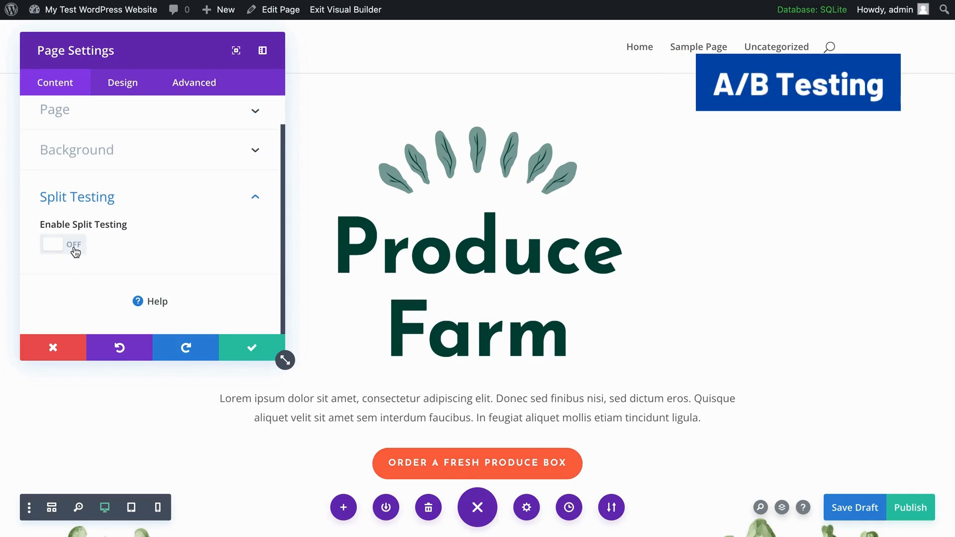
left_click(118, 85)
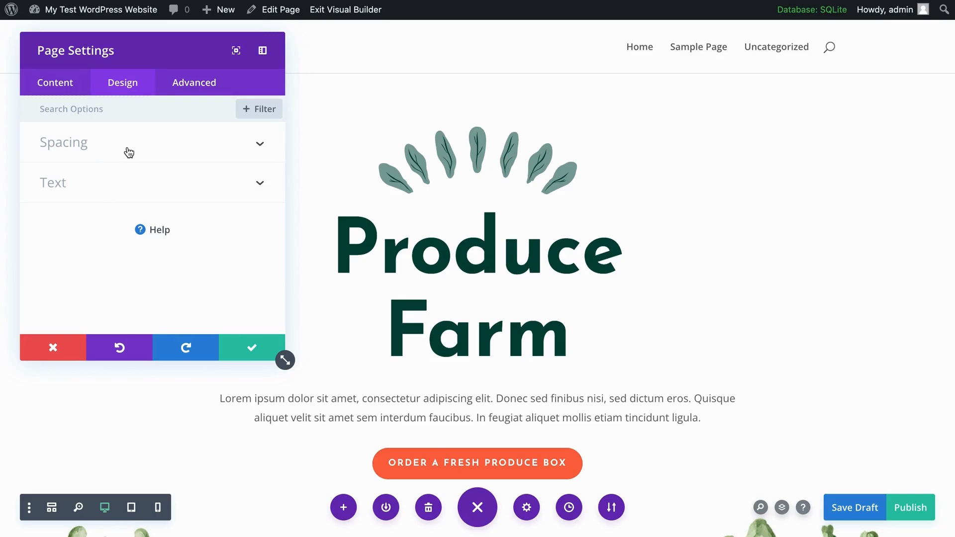
left_click(176, 91)
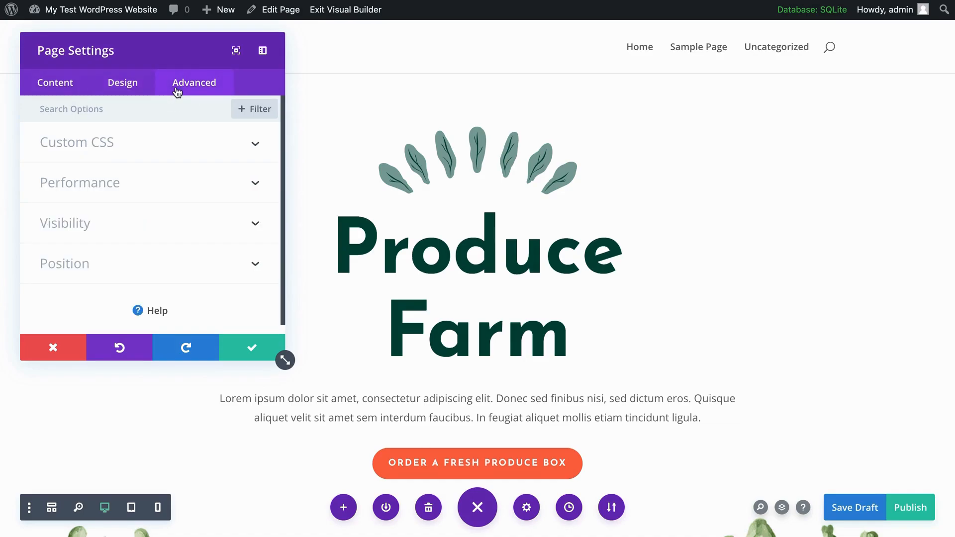
- Add page-level custom CSS that colours the paragraphs red: p { color: red !important; }
left_click(158, 144)
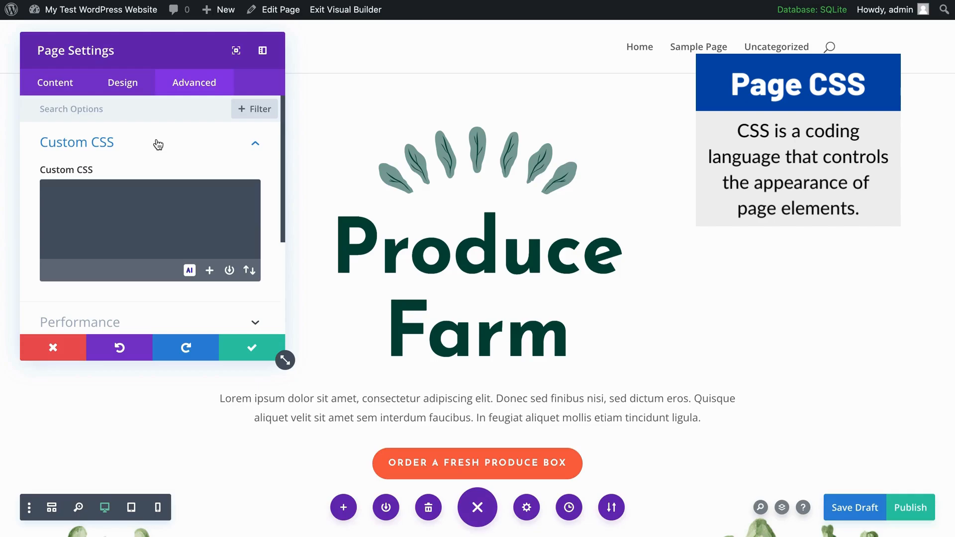
left_click(159, 214)
type("h1")
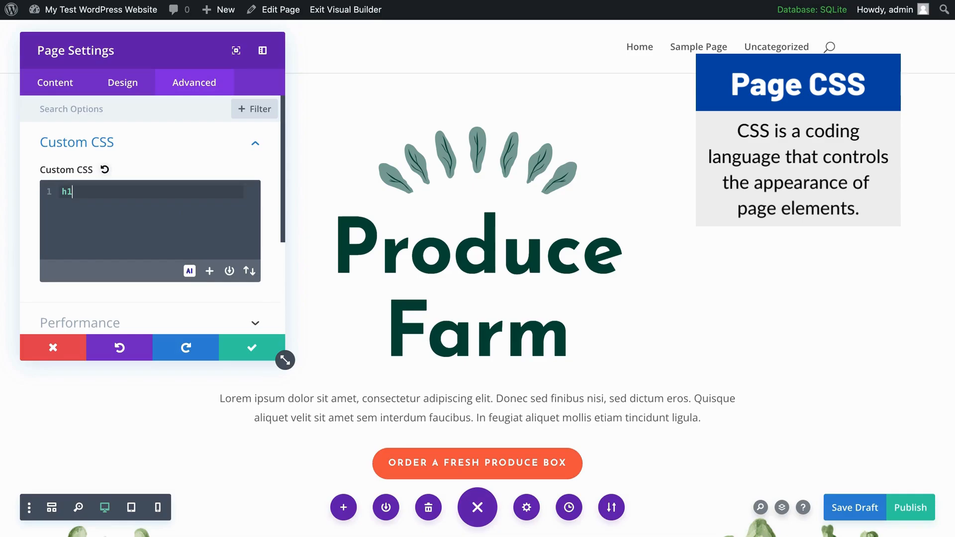
type(" {")
key("Return")
type("color: red !important;")
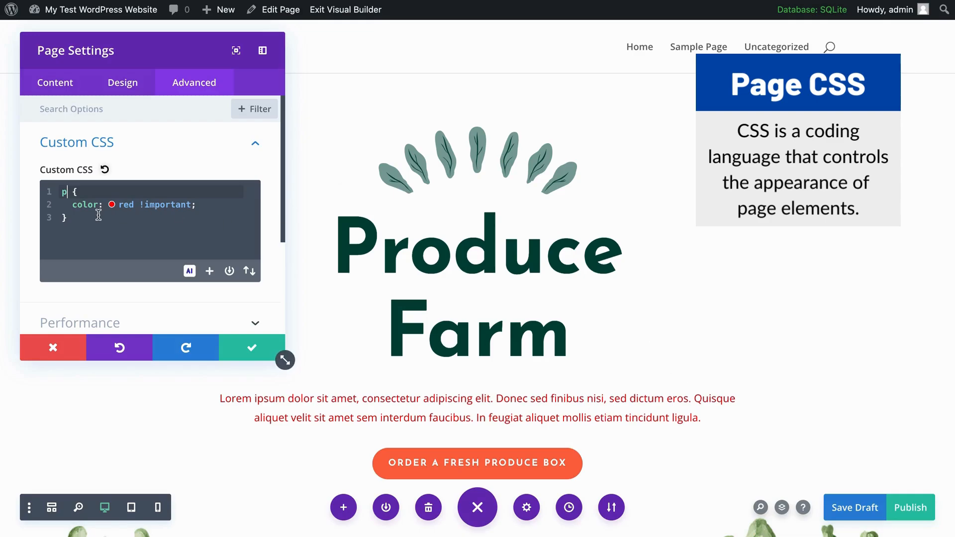
- Delete the whole custom CSS rule and save the page settings
left_click_drag(67, 217, 54, 194)
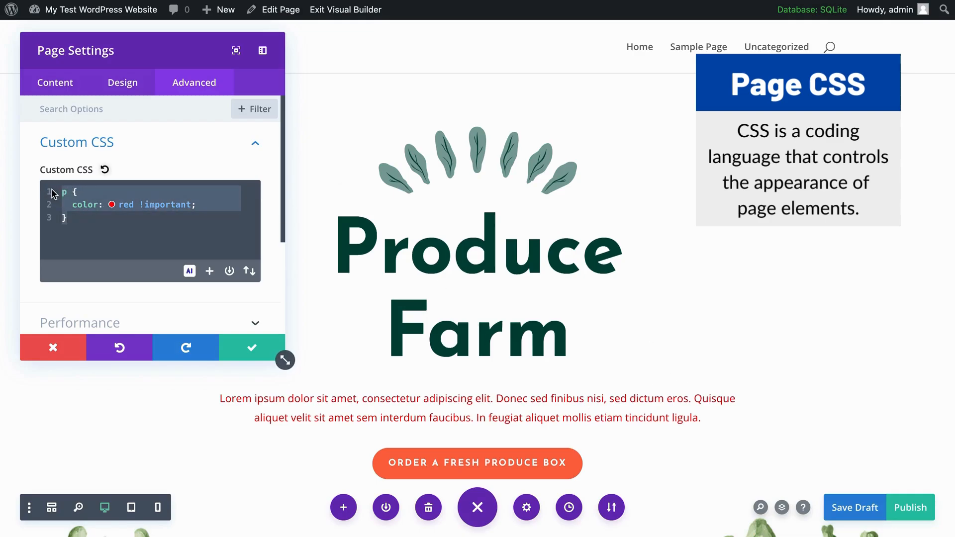
key("BackSpace")
left_click(252, 346)
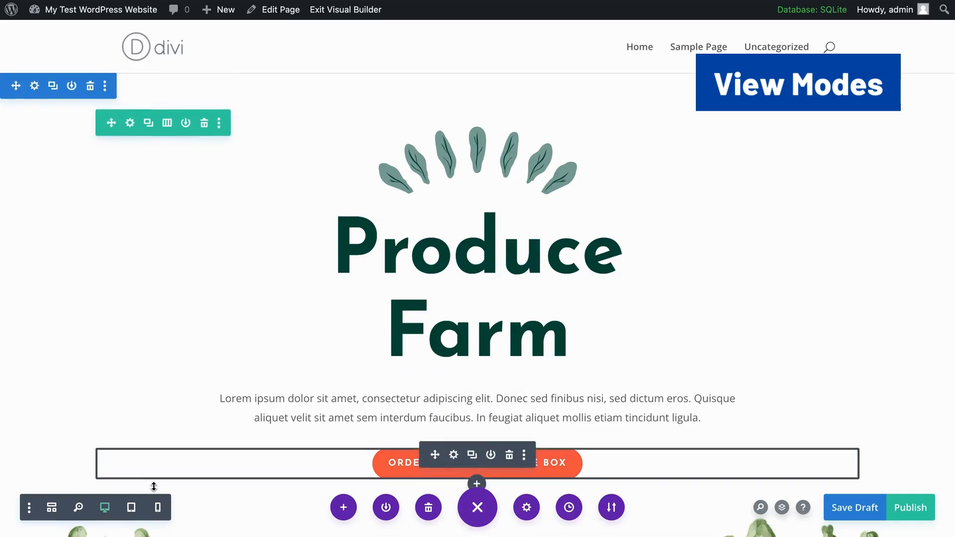
- Preview the page in tablet view and in phone view, looking through its sections in each
left_click(132, 508)
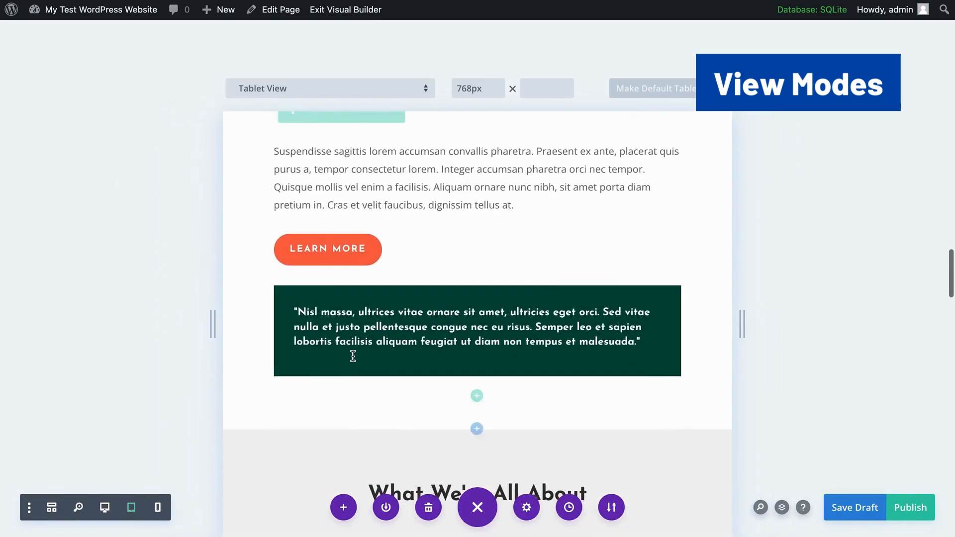
scroll(426, 240, "up", 10)
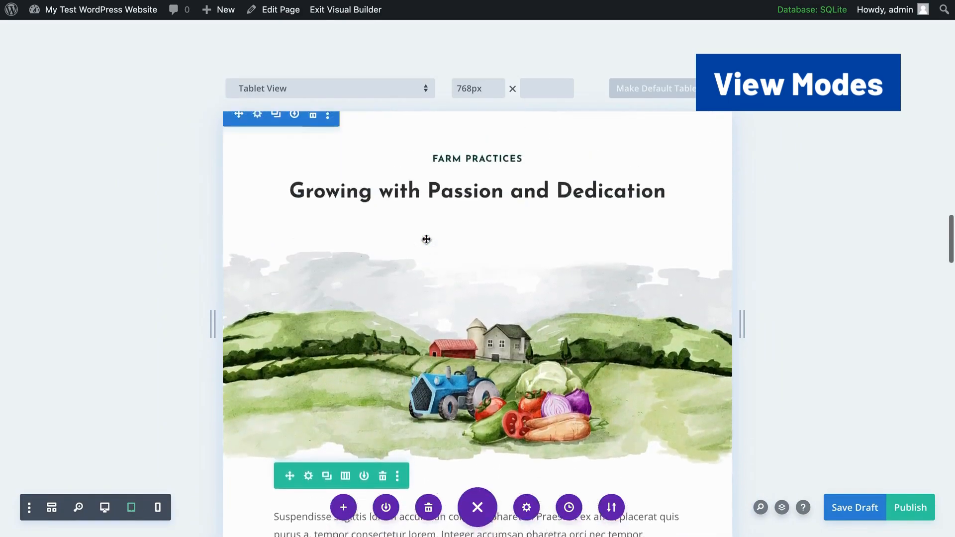
left_click(158, 508)
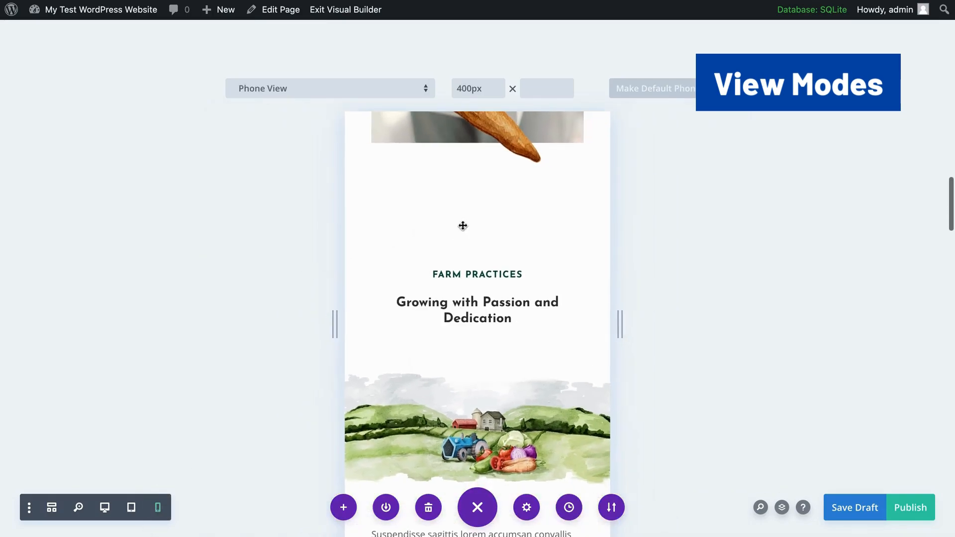
scroll(463, 224, "up", 5)
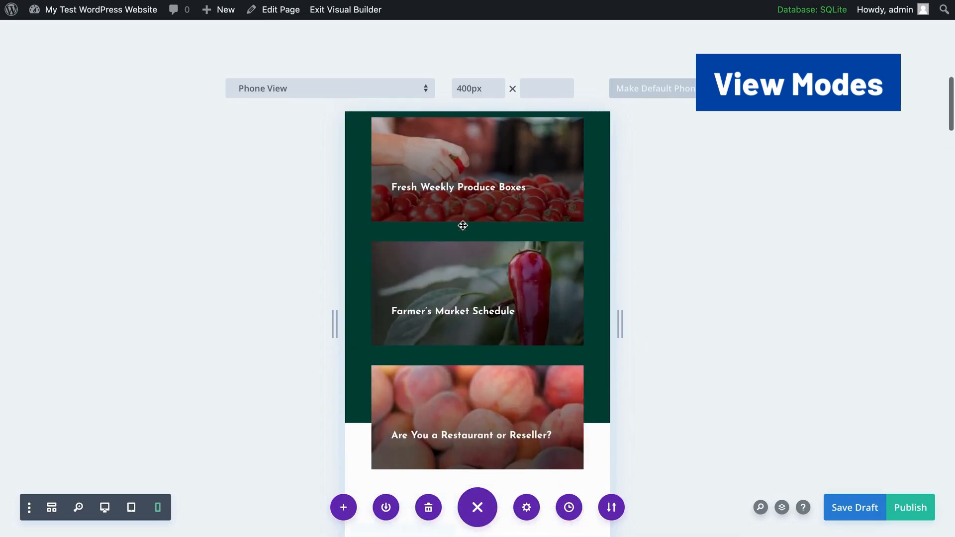
- Set the phone preview width to 320px
left_click(467, 89)
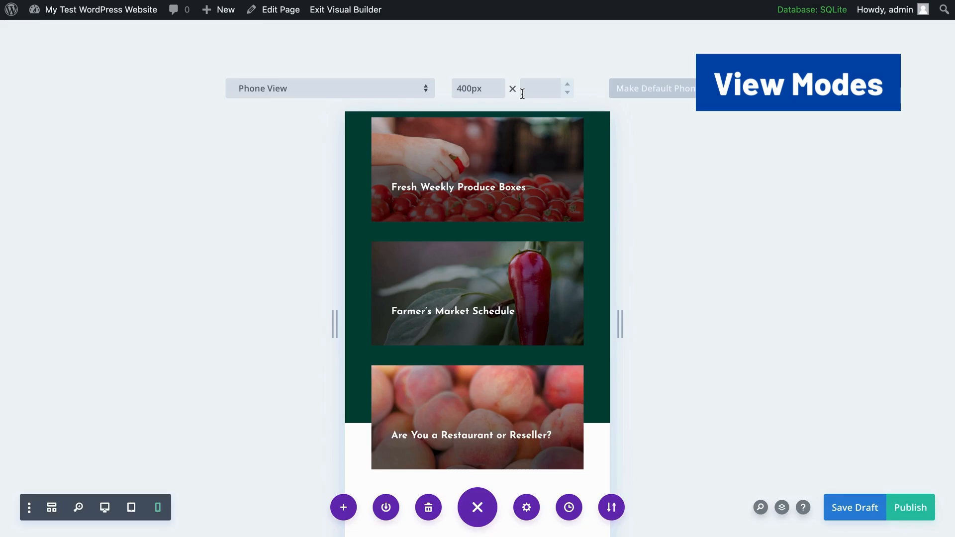
key("BackSpace")
key("BackSpace")
type("32")
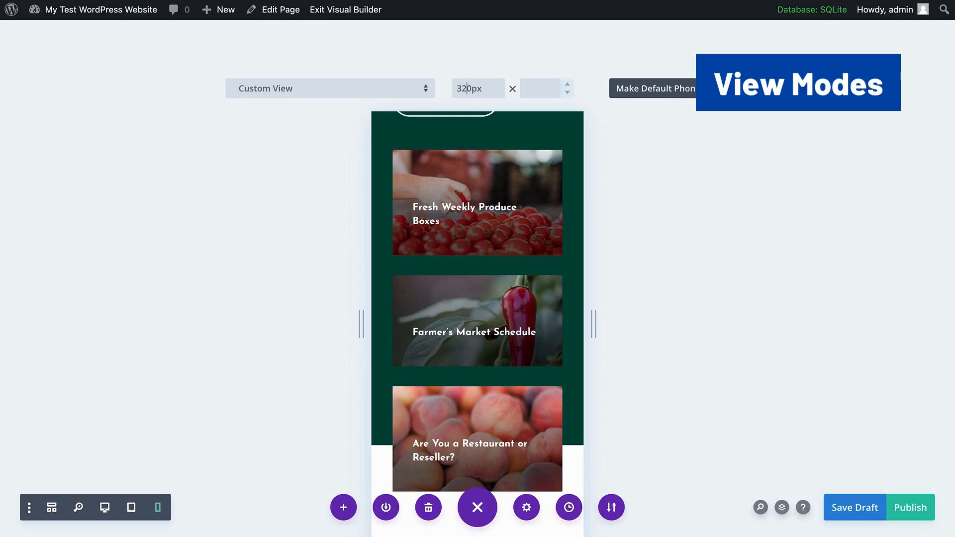
- Examine the narrow phone preview from the page header down to "What We're All About", and return to desktop view
left_click(528, 89)
scroll(488, 250, "up", 10)
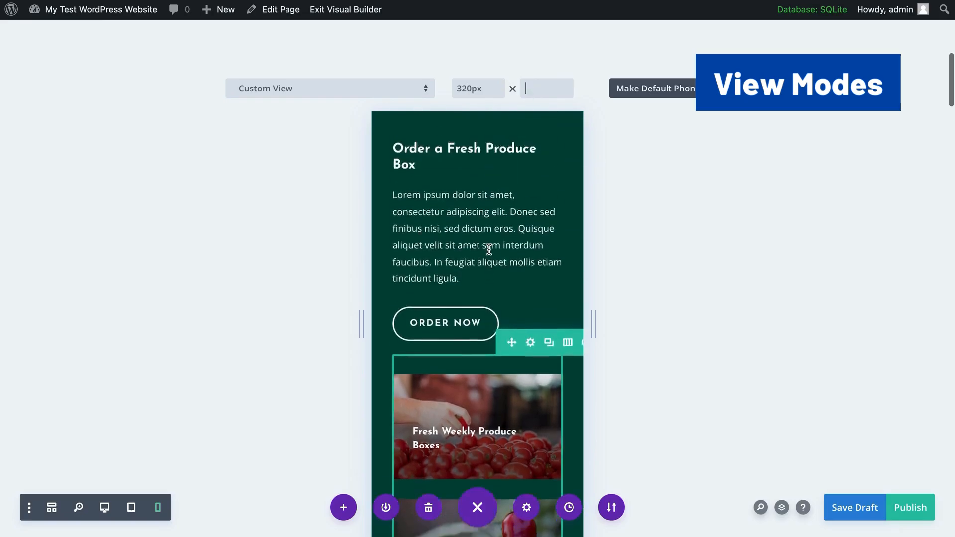
scroll(489, 249, "up", 3)
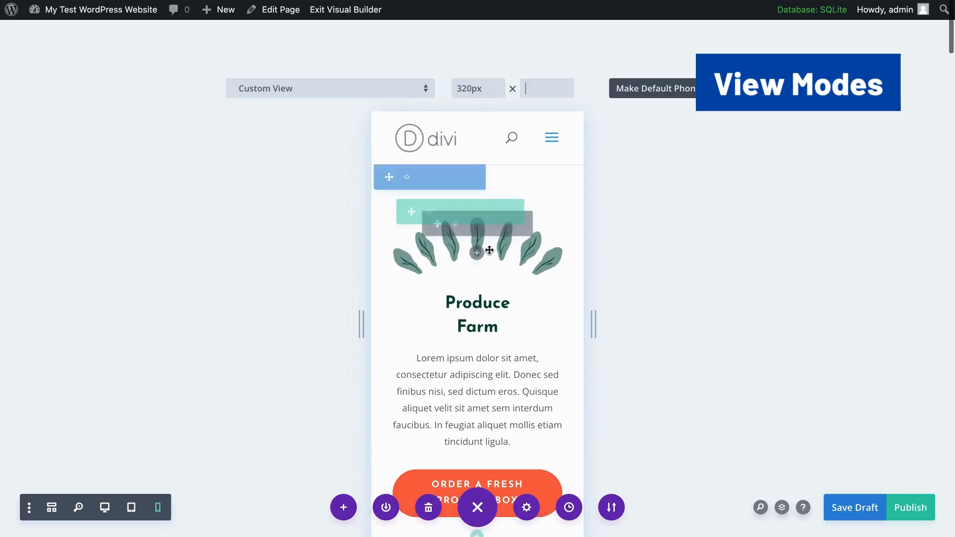
scroll(489, 250, "down", 5)
scroll(489, 249, "down", 15)
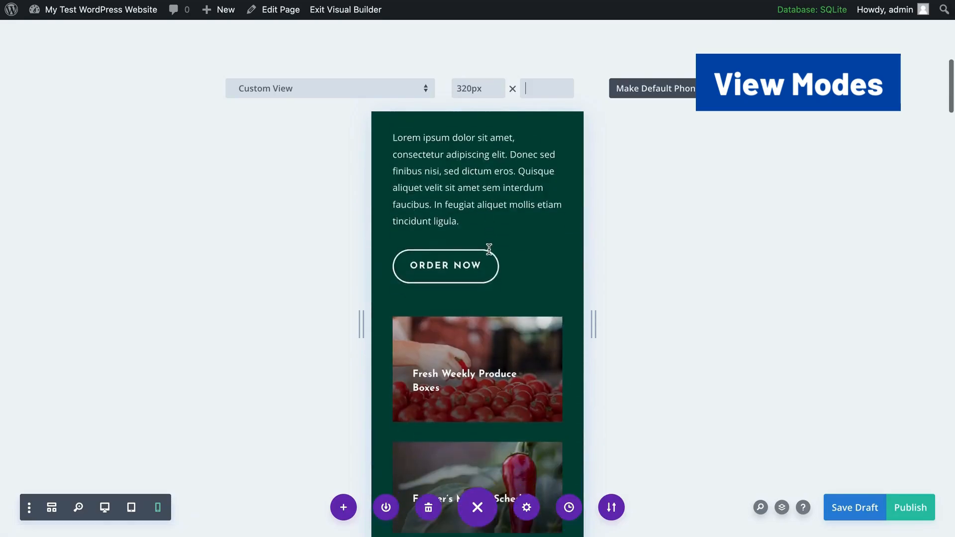
scroll(489, 250, "down", 15)
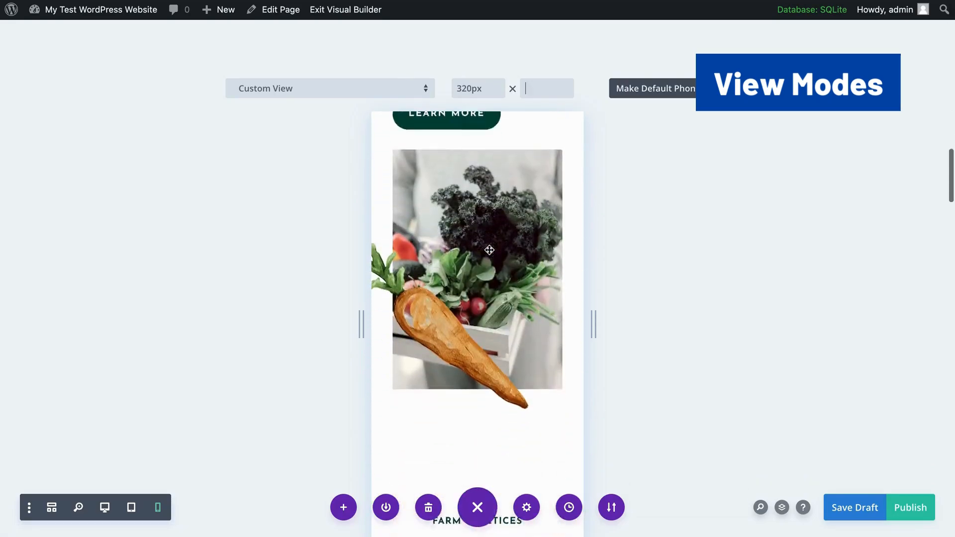
scroll(489, 249, "down", 10)
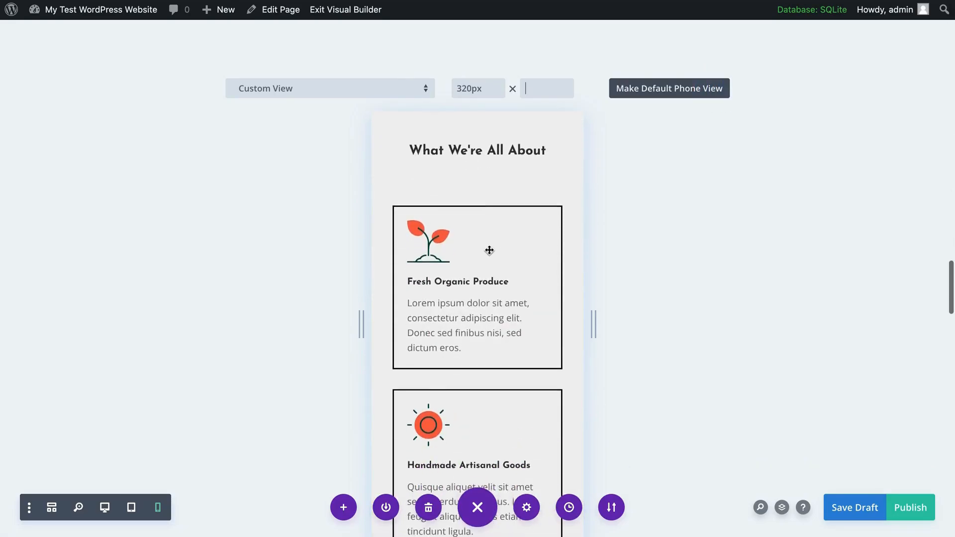
scroll(489, 249, "up", 14)
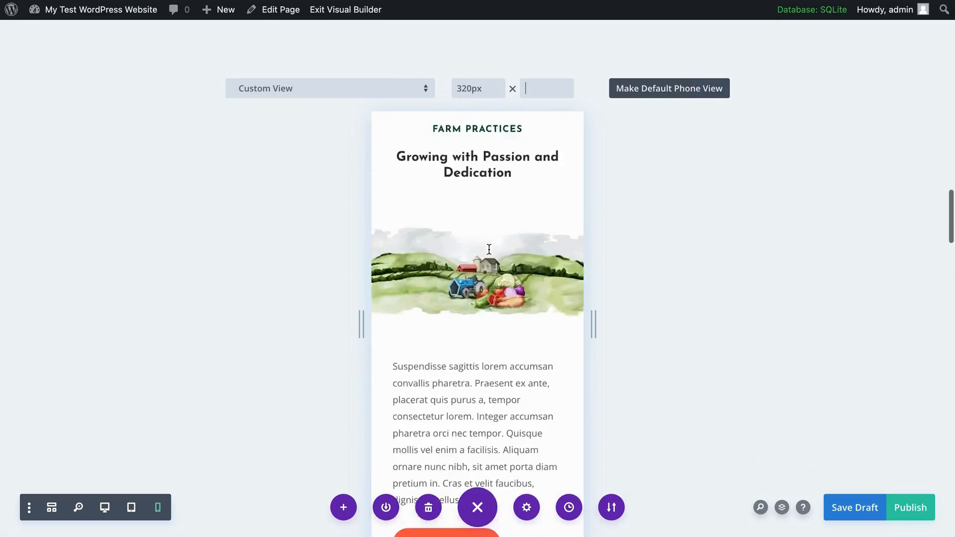
left_click(111, 516)
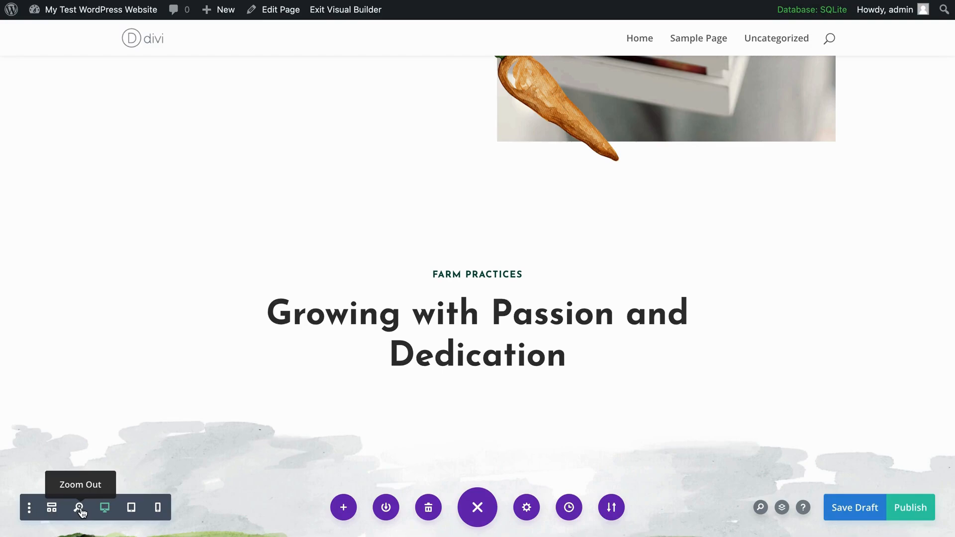
- Show the page structure in wireframe view
left_click(52, 507)
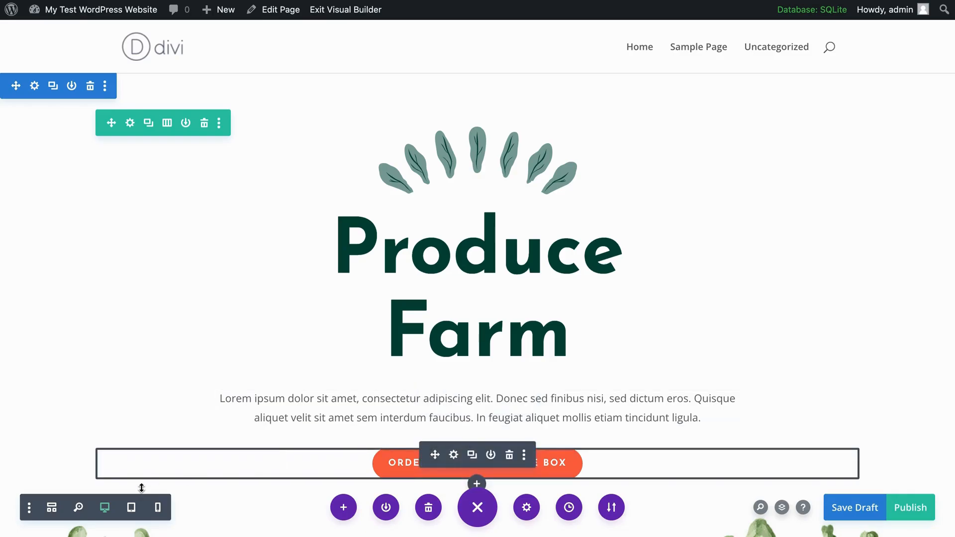
left_click(51, 508)
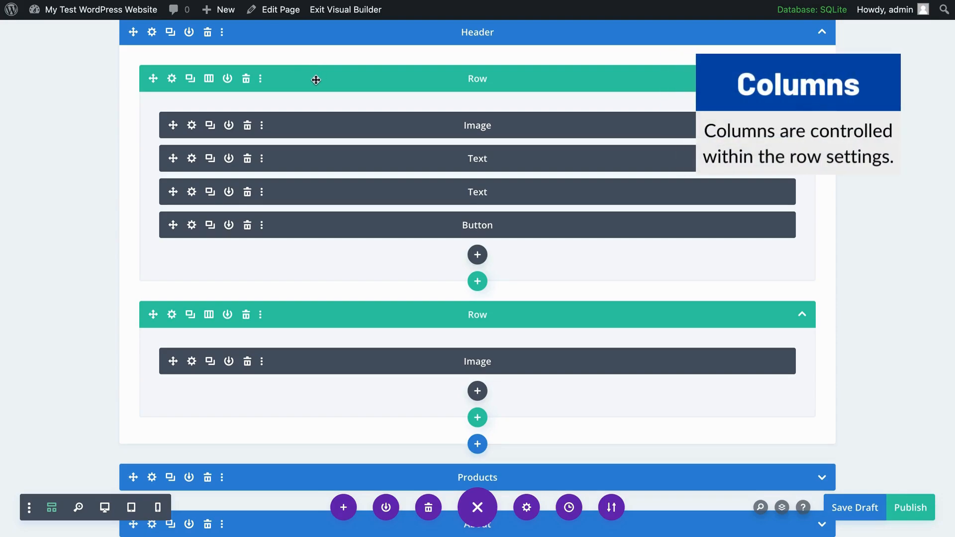
- Give the Header section's first row two equal columns, preview it in desktop view, and return to wireframe view
left_click(208, 78)
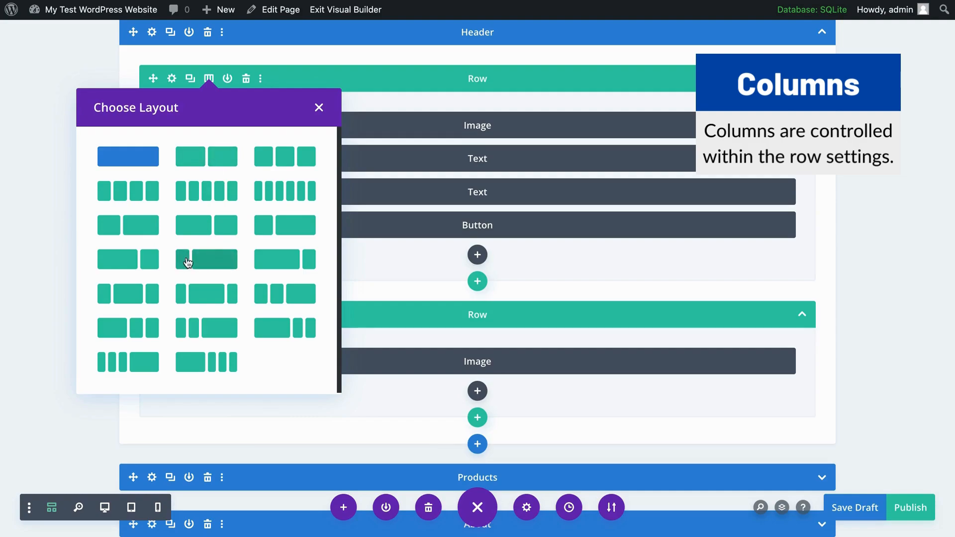
left_click(190, 157)
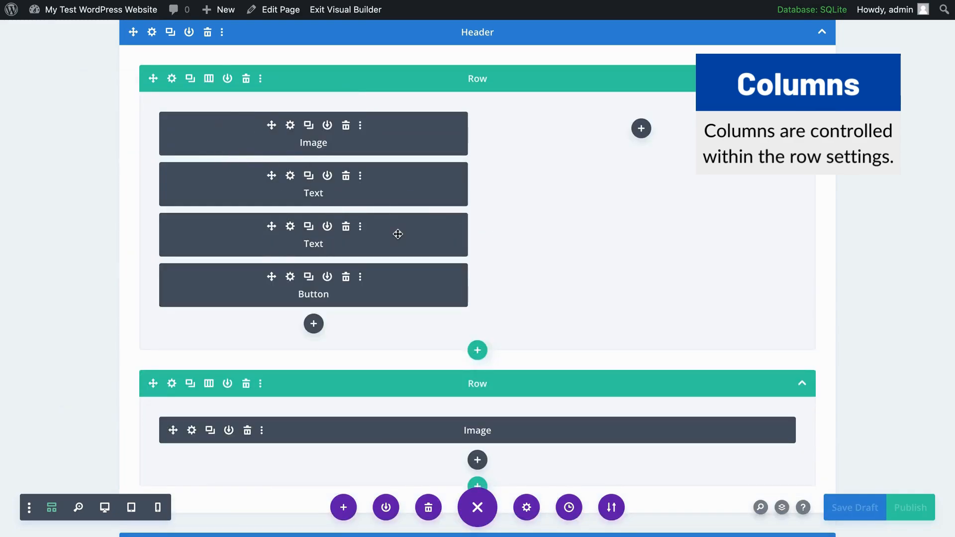
left_click(104, 507)
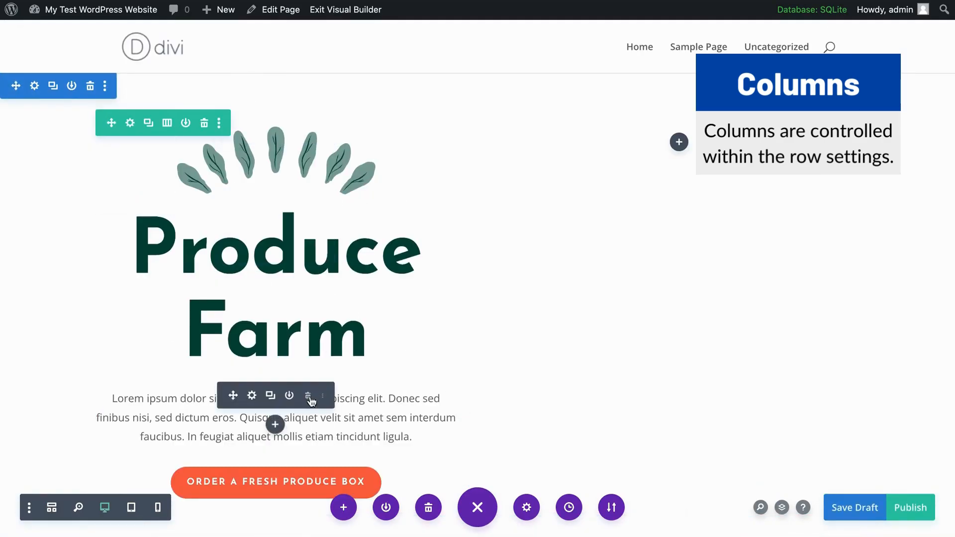
left_click(52, 507)
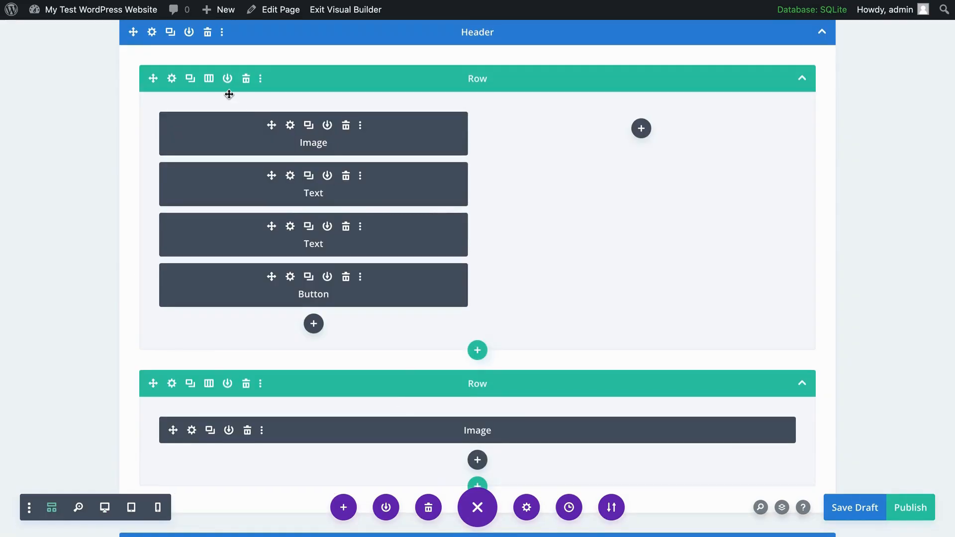
- Swap the two columns in the settings of the Header's first row, and swap them back
left_click(172, 79)
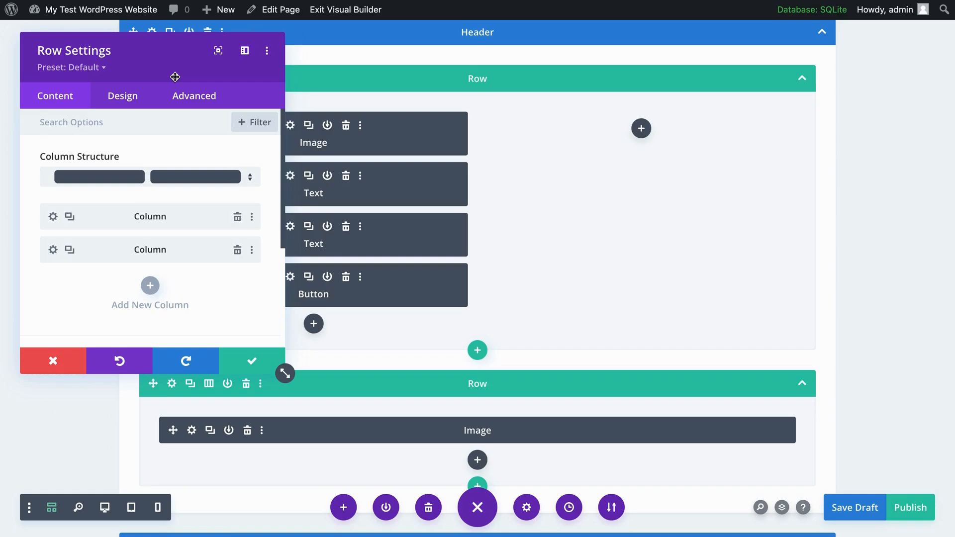
left_click(58, 358)
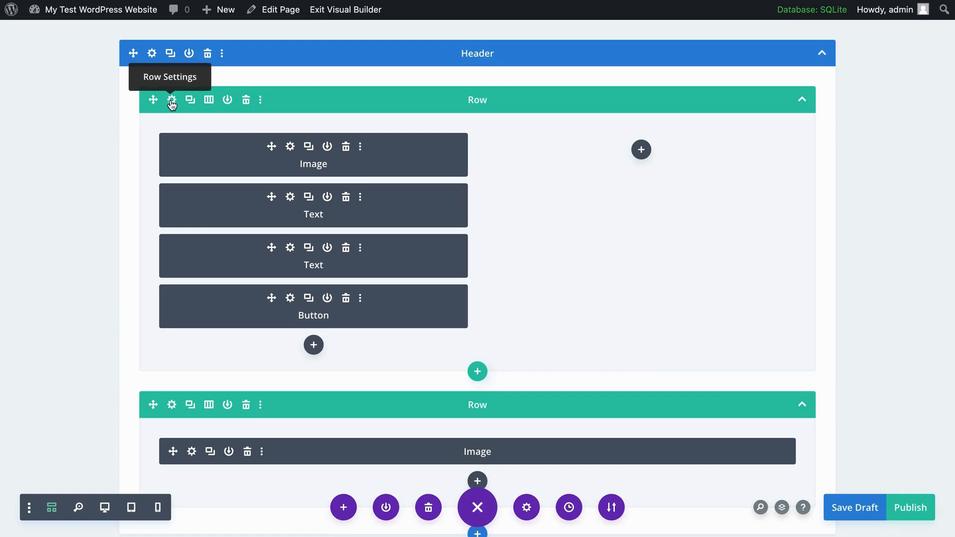
left_click(172, 102)
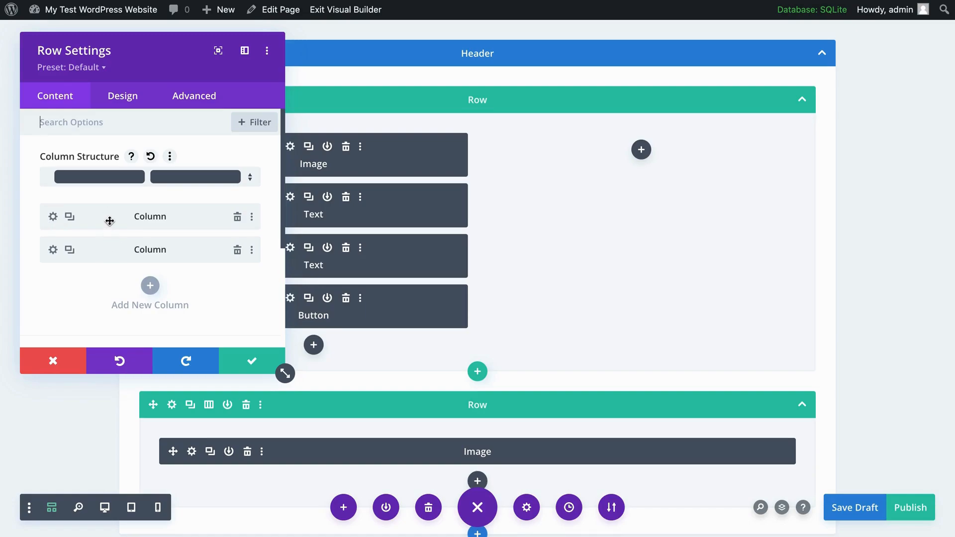
left_click_drag(110, 221, 107, 261)
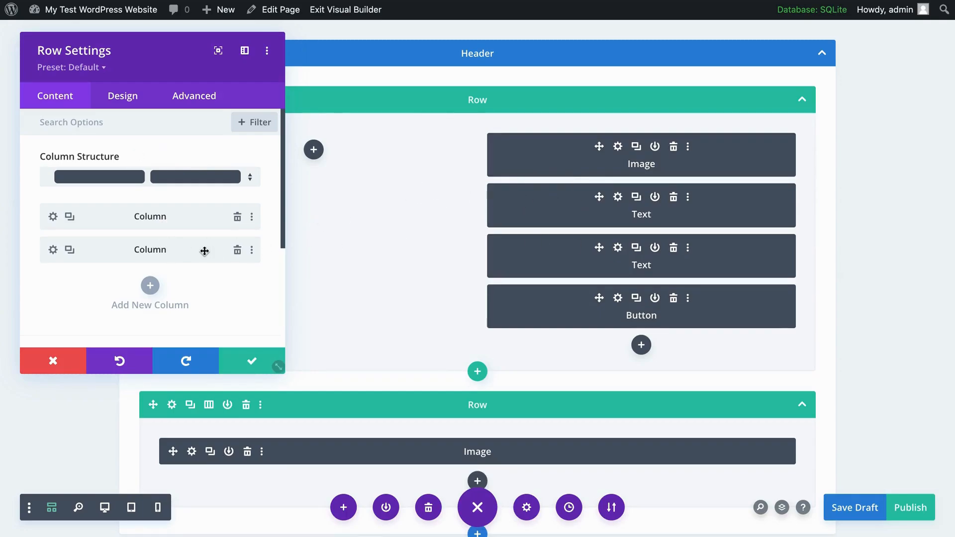
left_click_drag(181, 251, 175, 217)
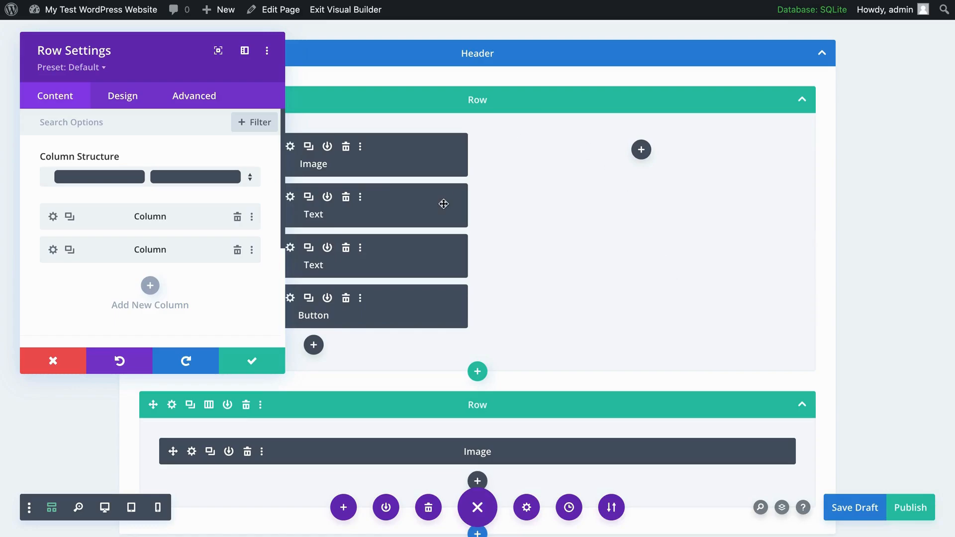
- Change the column structure of the Header's first row to four equal columns
left_click(174, 179)
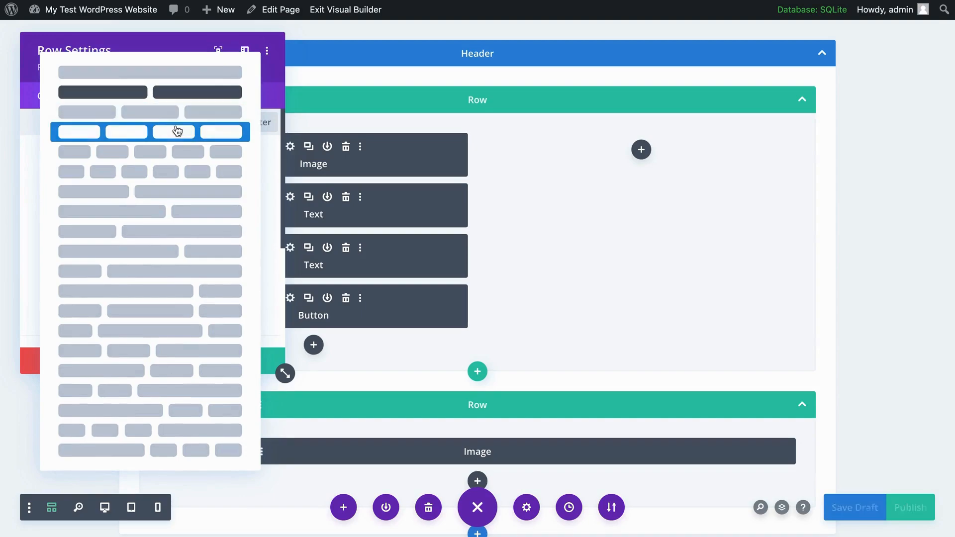
left_click(176, 132)
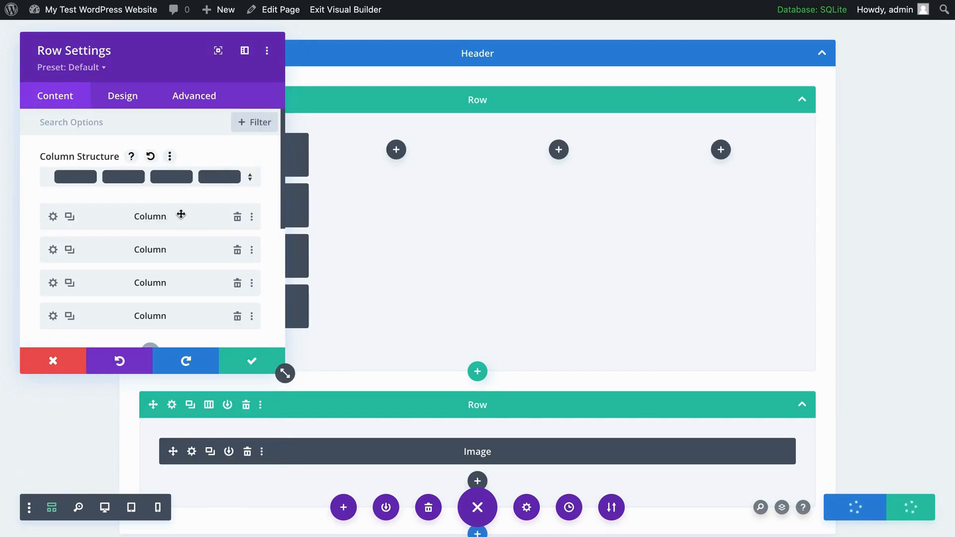
left_click_drag(183, 216, 183, 216)
- Set the admin label of the row's first column to "Here" and return to the row's list of columns
left_click(53, 217)
scroll(134, 278, "down", 2)
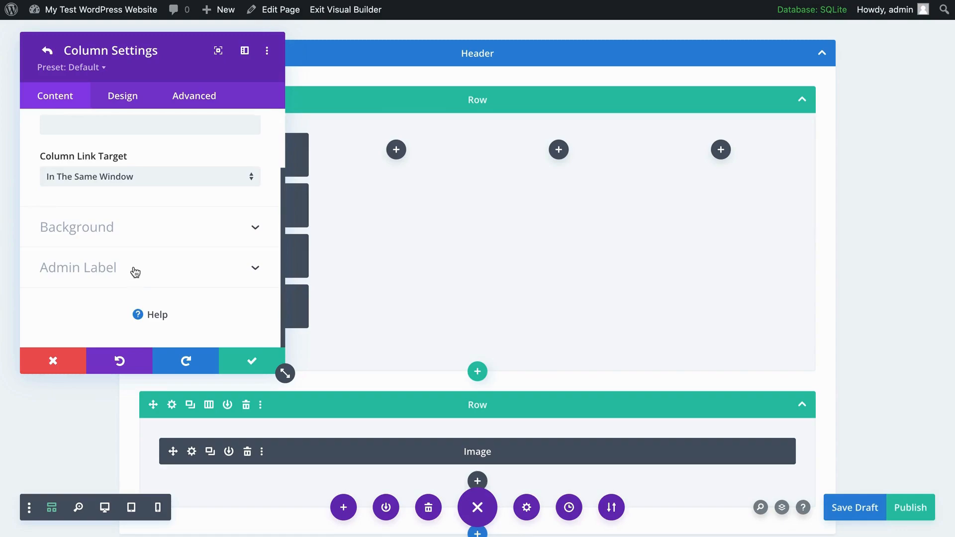
left_click(133, 269)
left_click(120, 262)
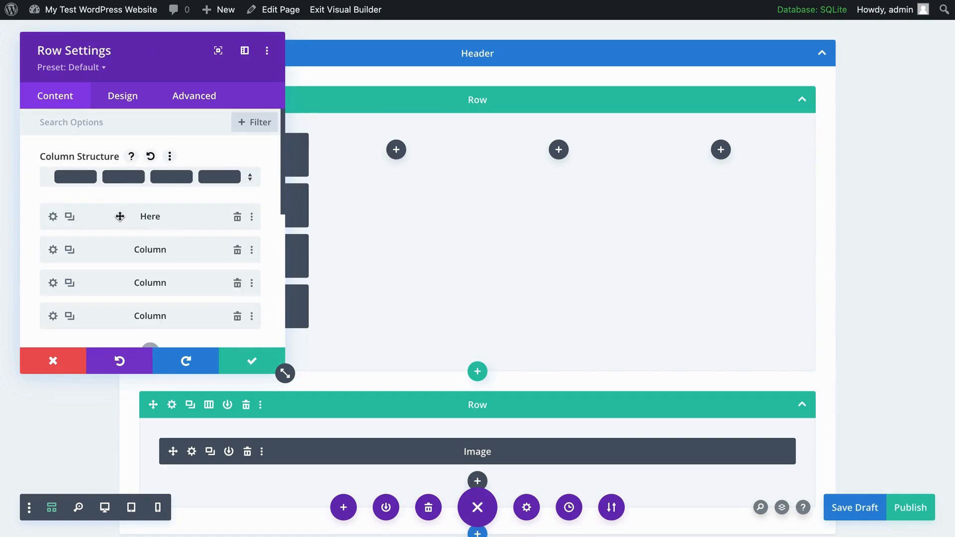
left_click(120, 216)
mouse_move(120, 216)
left_mouse_down()
mouse_move(120, 249)
mouse_move(58, 265)
mouse_move(114, 279)
mouse_move(118, 316)
mouse_move(119, 224)
left_mouse_up()
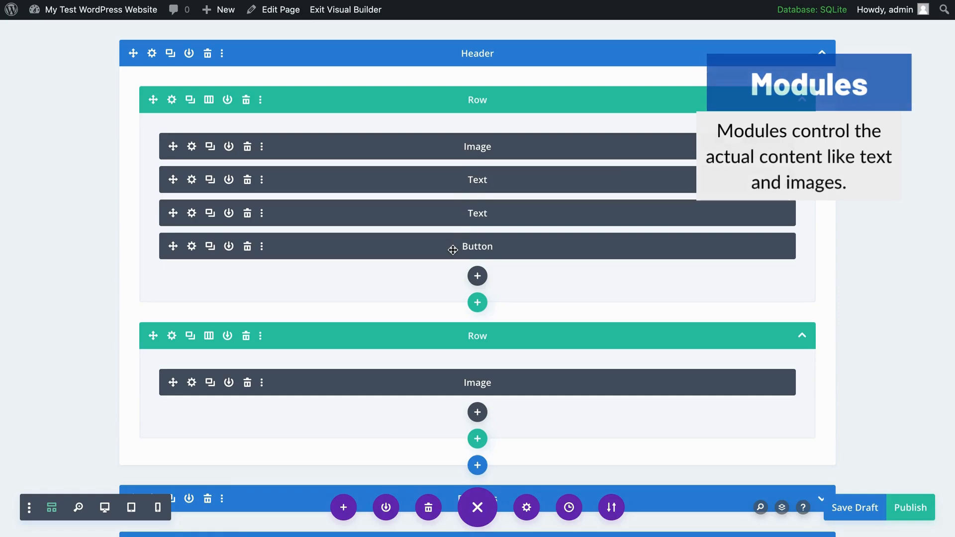
- Open the settings of the first Image module in the Header and view its preset choices
left_click(191, 147)
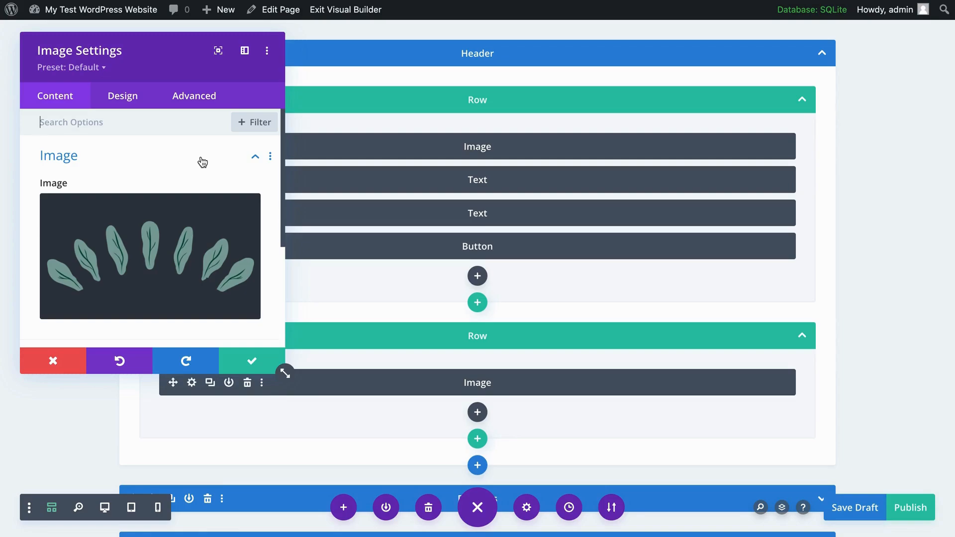
left_click(74, 68)
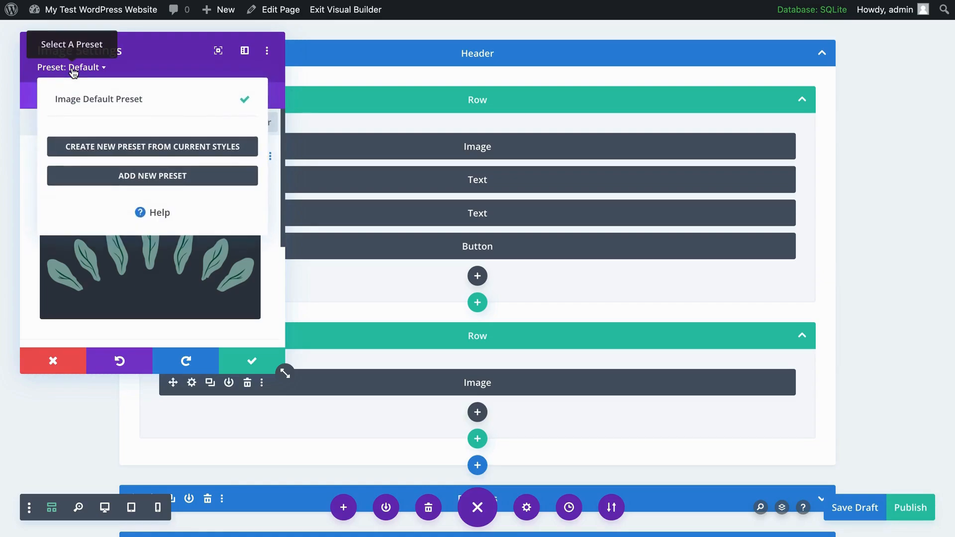
left_click(74, 67)
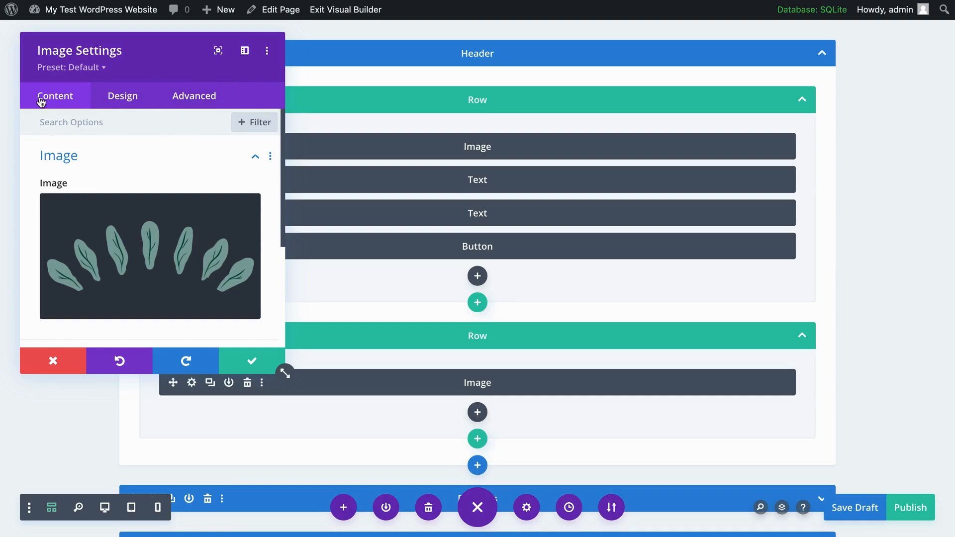
key("ctrl+s")
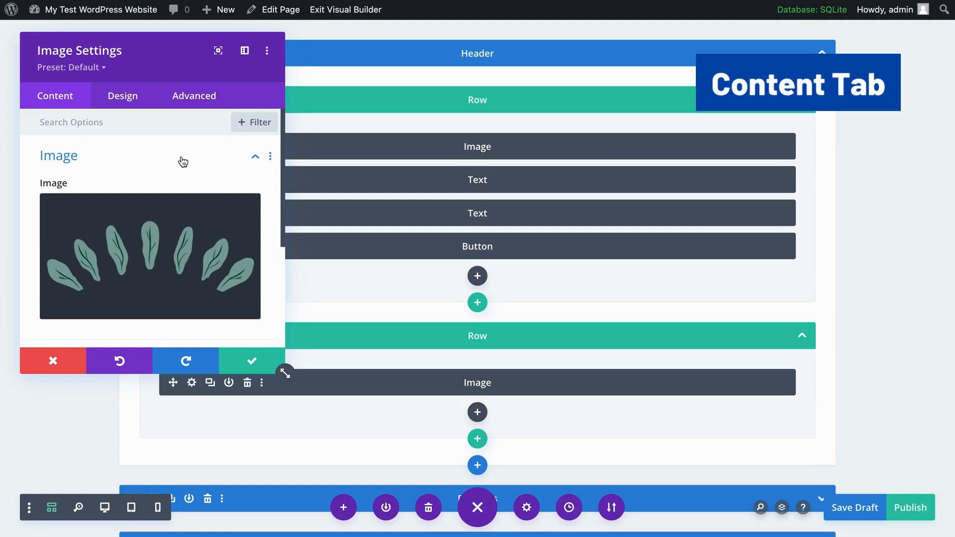
- Examine the Image module's content settings, including the image chooser and the link URL and link target options
scroll(183, 162, "down", 2)
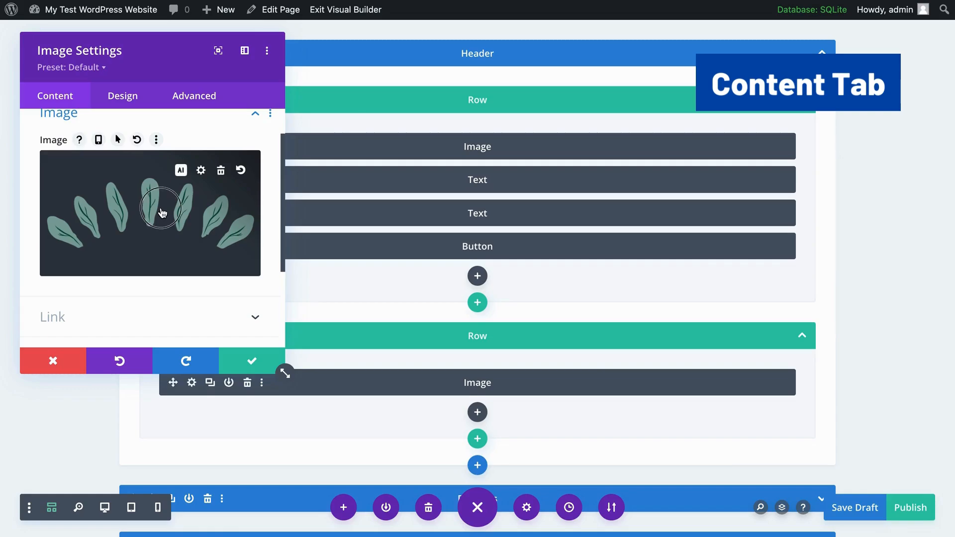
left_click(162, 213)
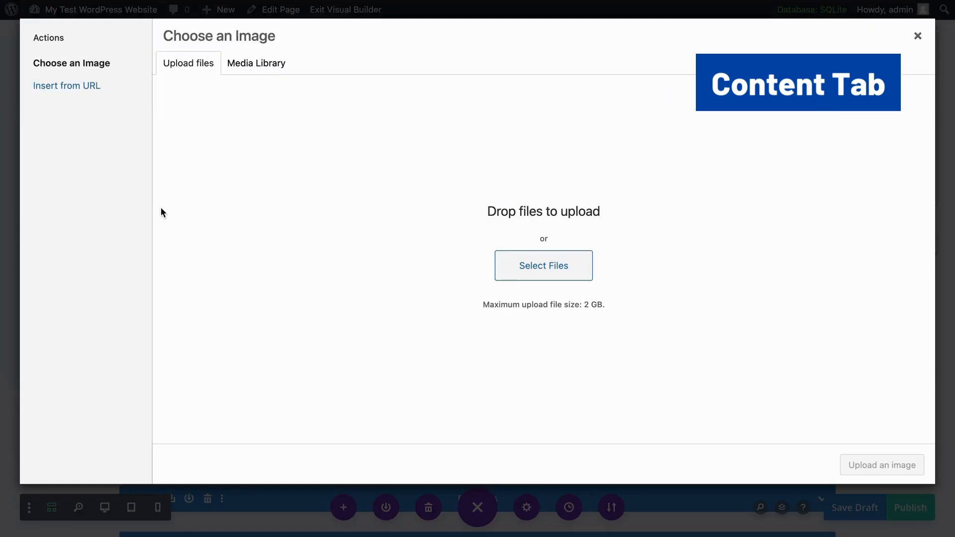
left_click(919, 37)
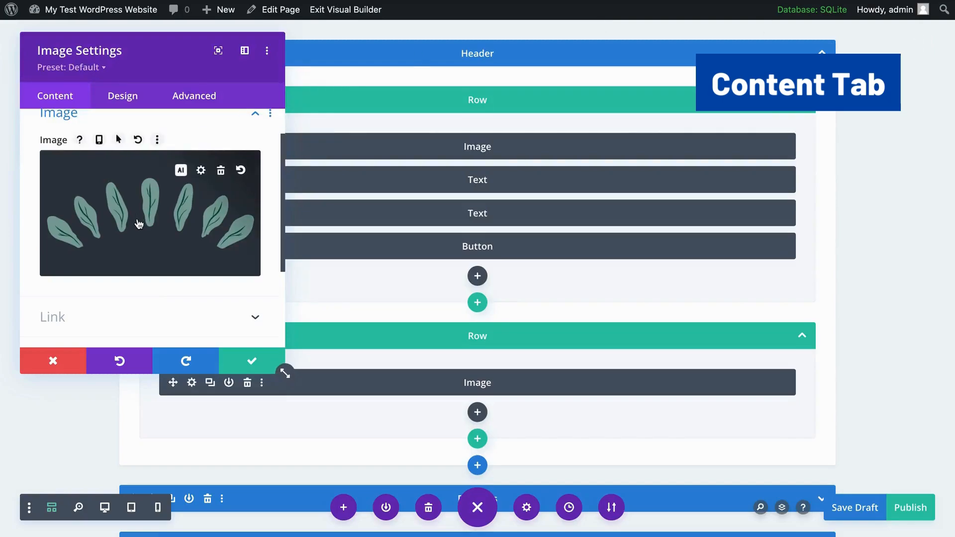
scroll(169, 322, "down", 2)
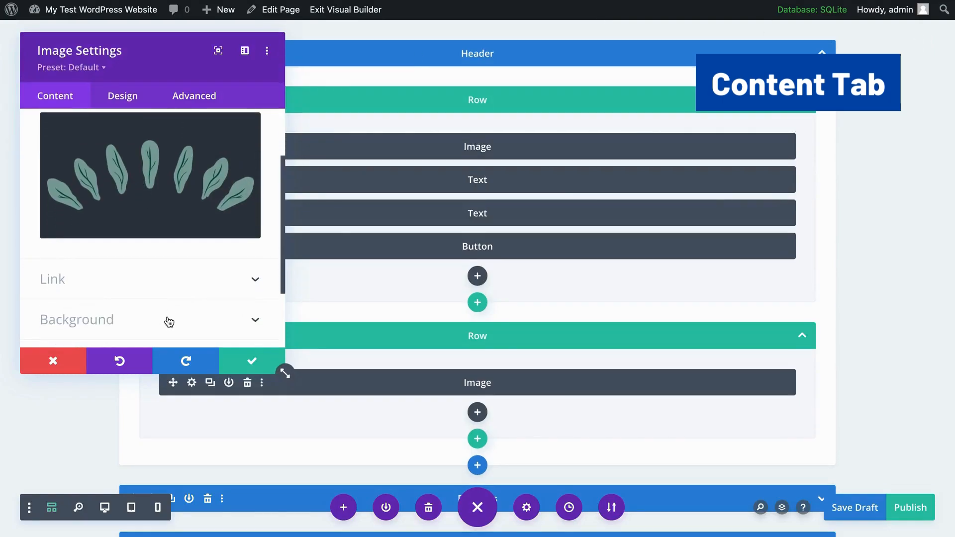
left_click(172, 290)
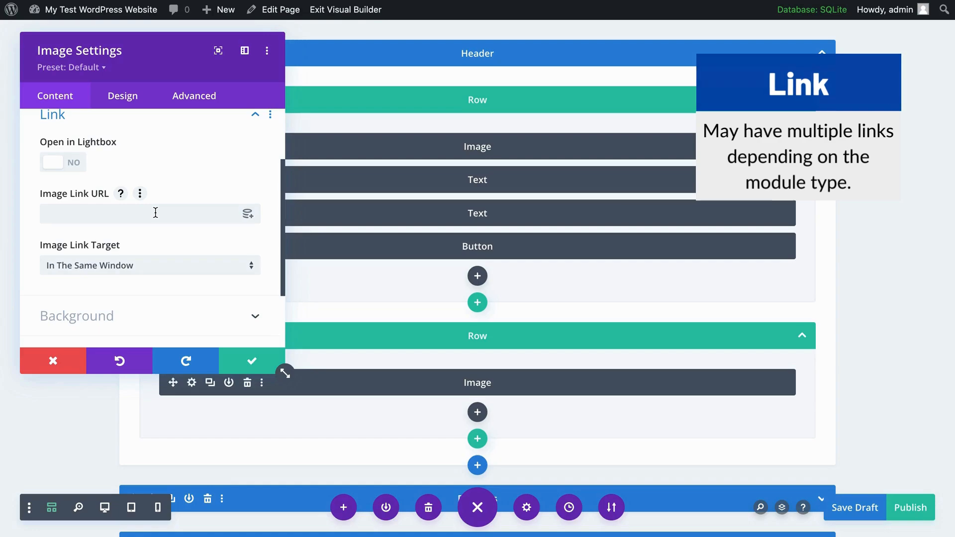
scroll(166, 278, "down", 1)
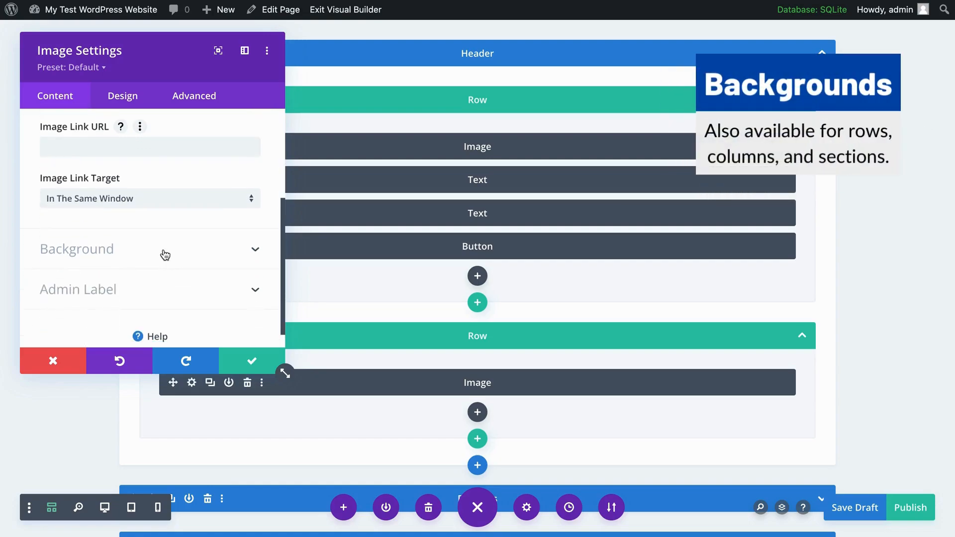
- Add the default blue-to-green background gradient to the Image module
left_click(164, 254)
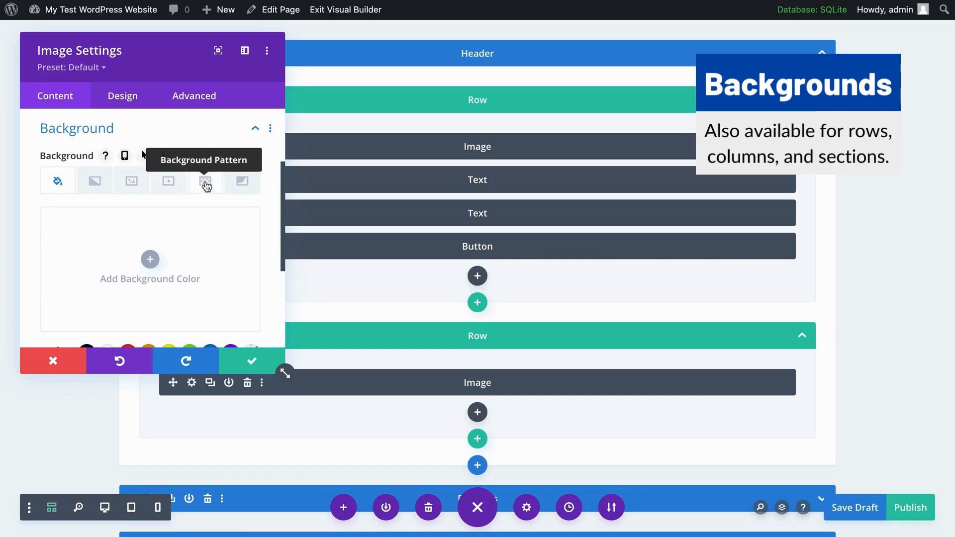
left_click(95, 183)
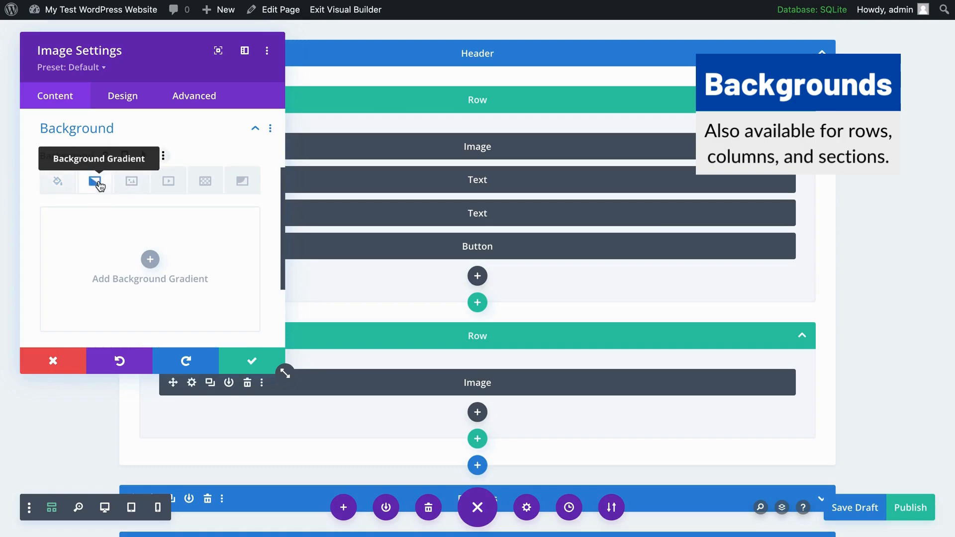
left_click(154, 259)
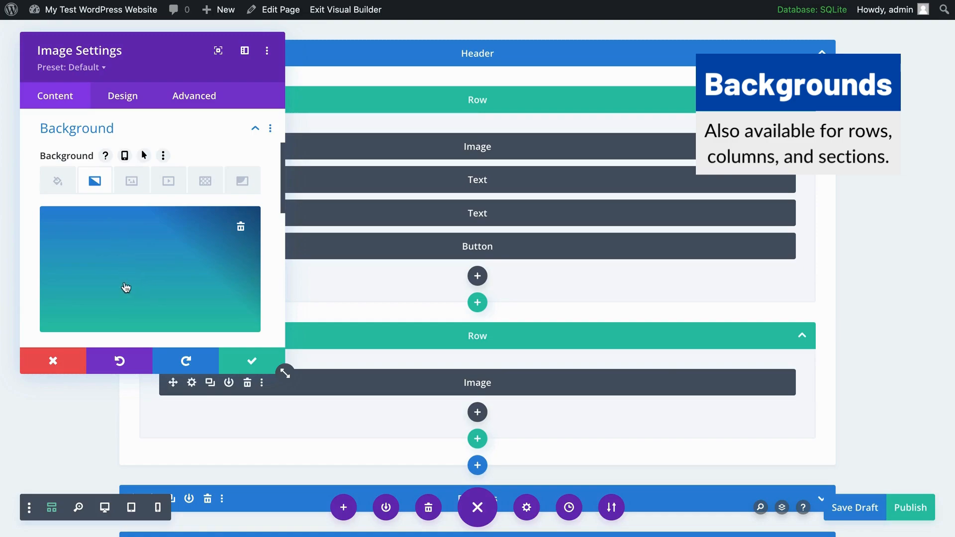
- Look through the Image module's background image, video, pattern, mask and color options
left_click(126, 184)
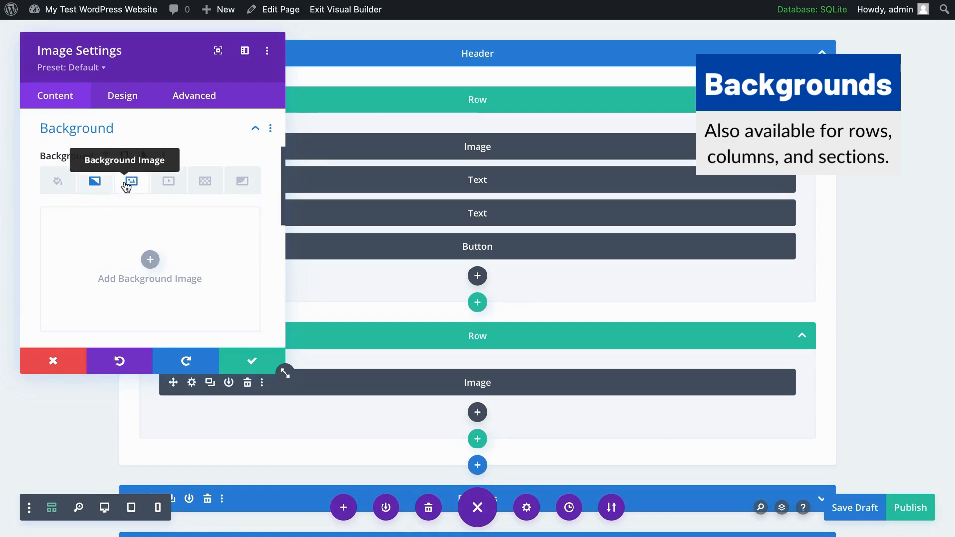
left_click(168, 185)
left_click(202, 184)
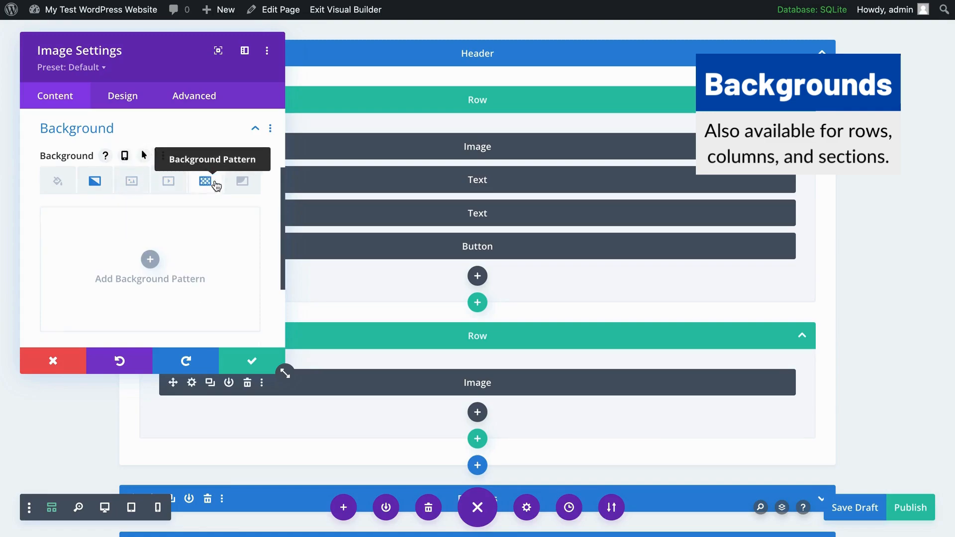
left_click(231, 184)
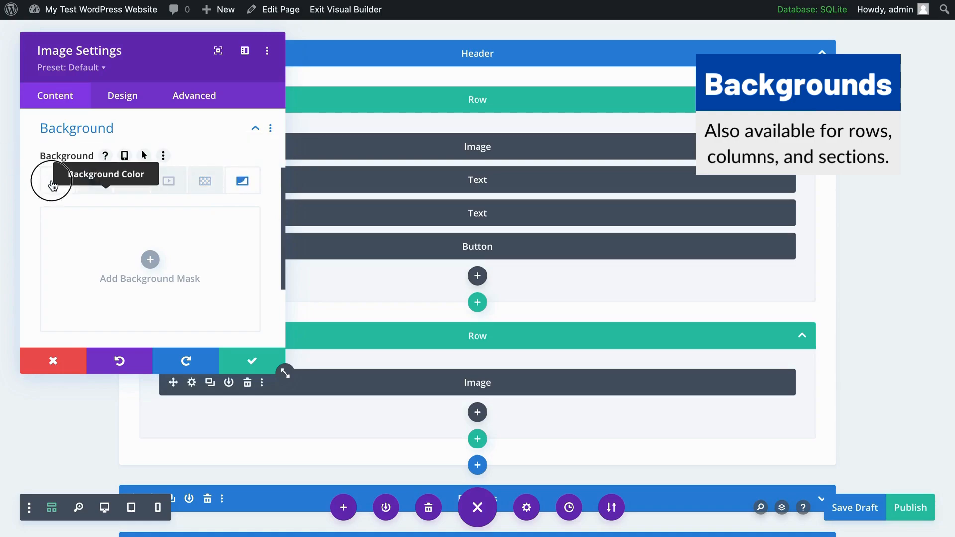
left_click(54, 182)
- Open the Image module's admin label for editing
scroll(78, 212, "down", 4)
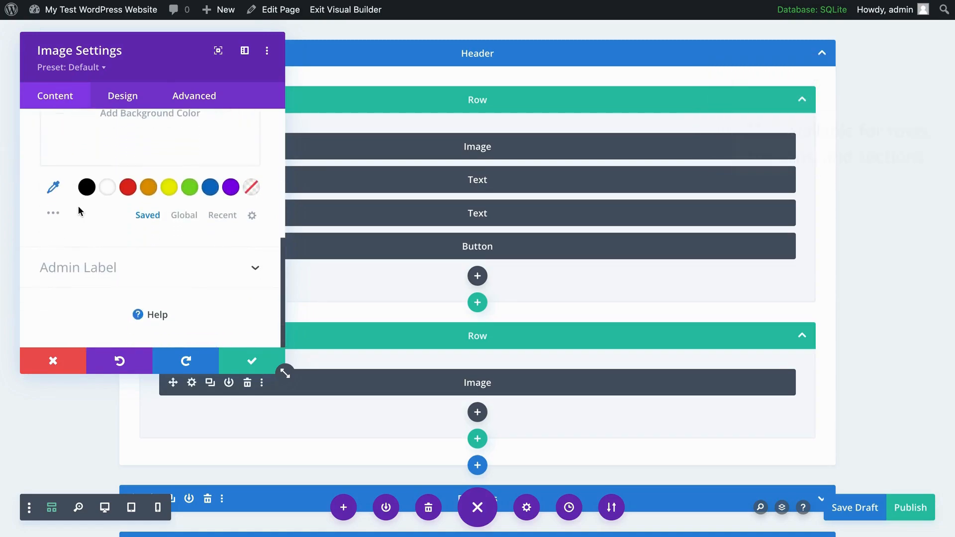
left_click(158, 271)
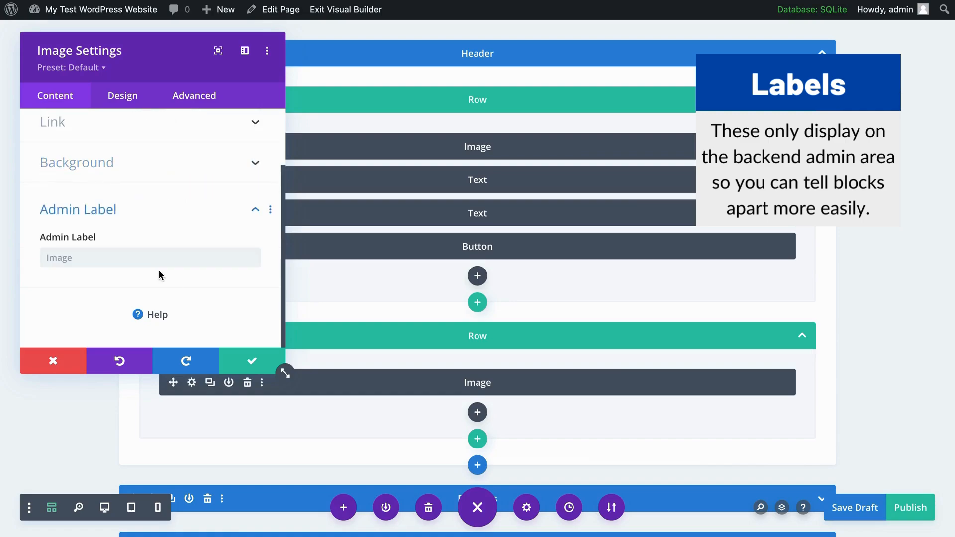
left_click(141, 255)
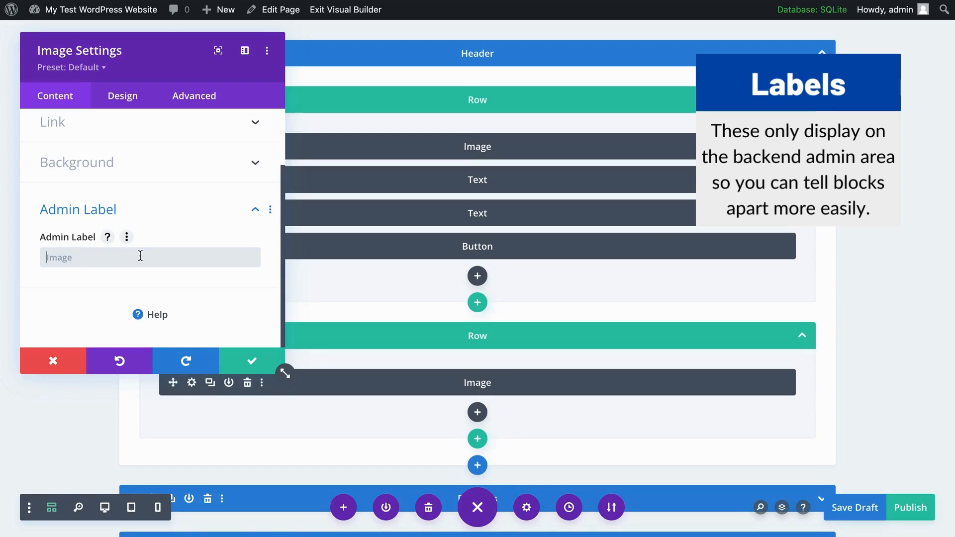
- Set the Image module's admin label to "Leaf Image"
left_click(140, 256)
type("Leaf Inage")
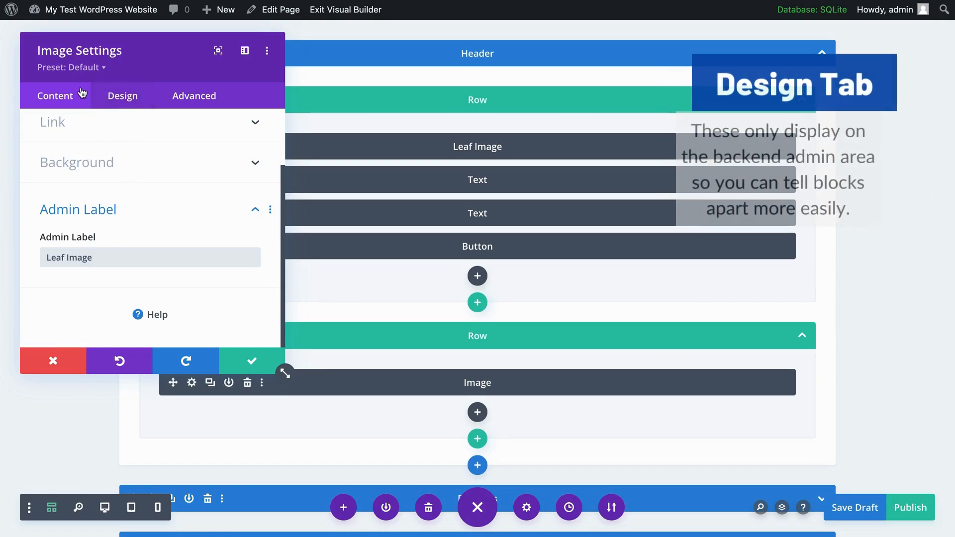
- Look through the Image module's design settings, including the alignment, sizing and remaining style categories
left_click(132, 96)
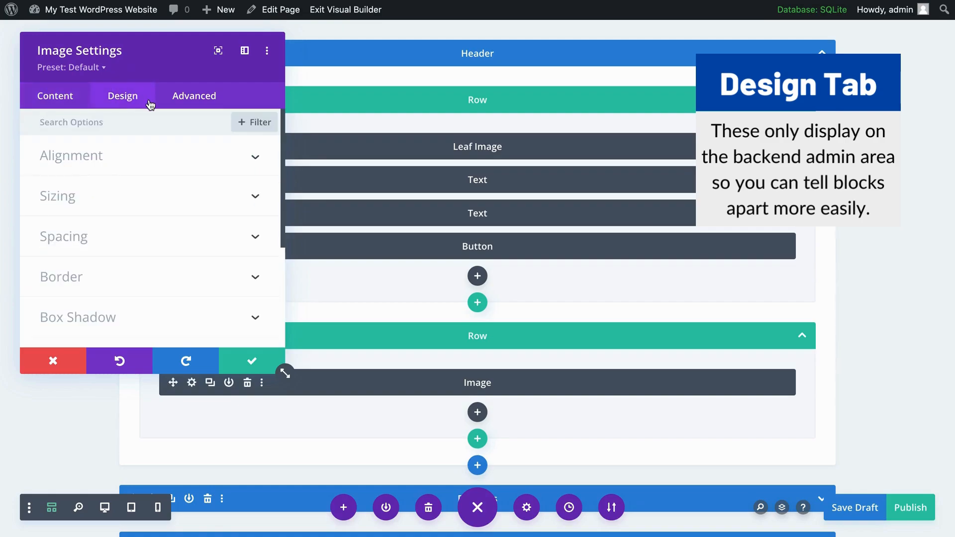
left_click(159, 161)
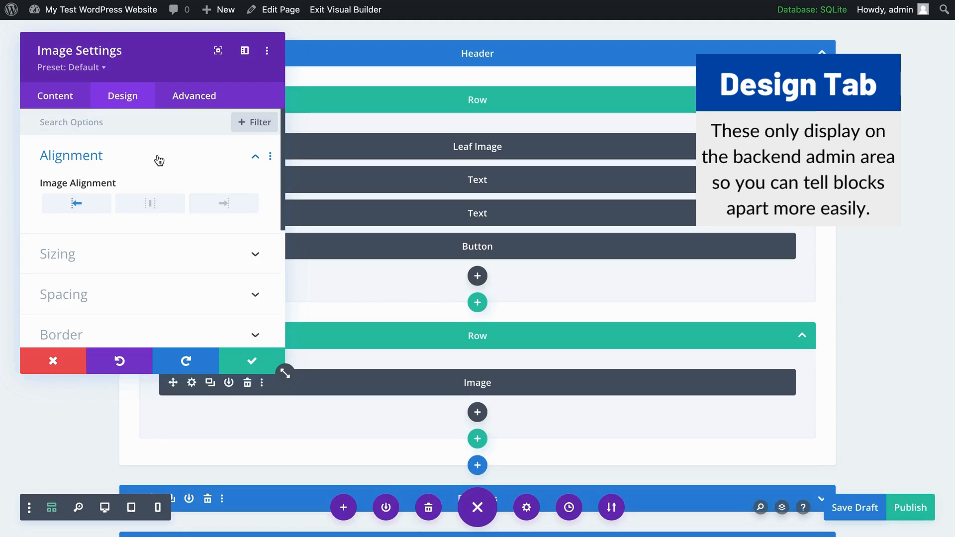
left_click(138, 255)
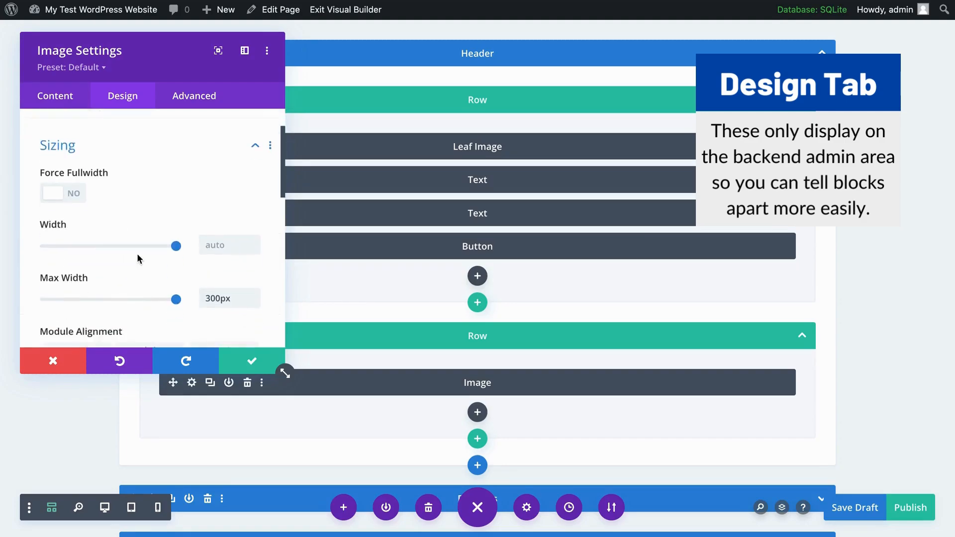
scroll(130, 234, "down", 2)
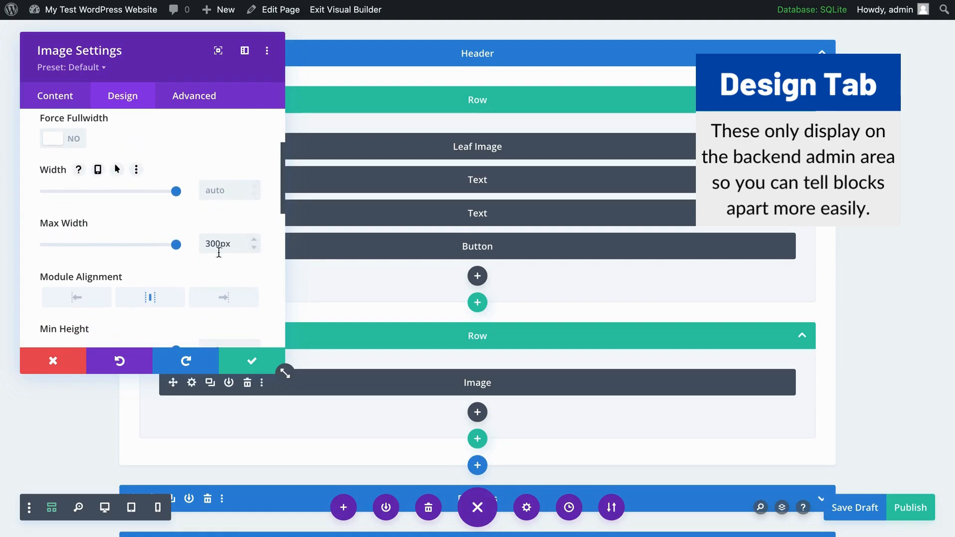
scroll(212, 269, "down", 5)
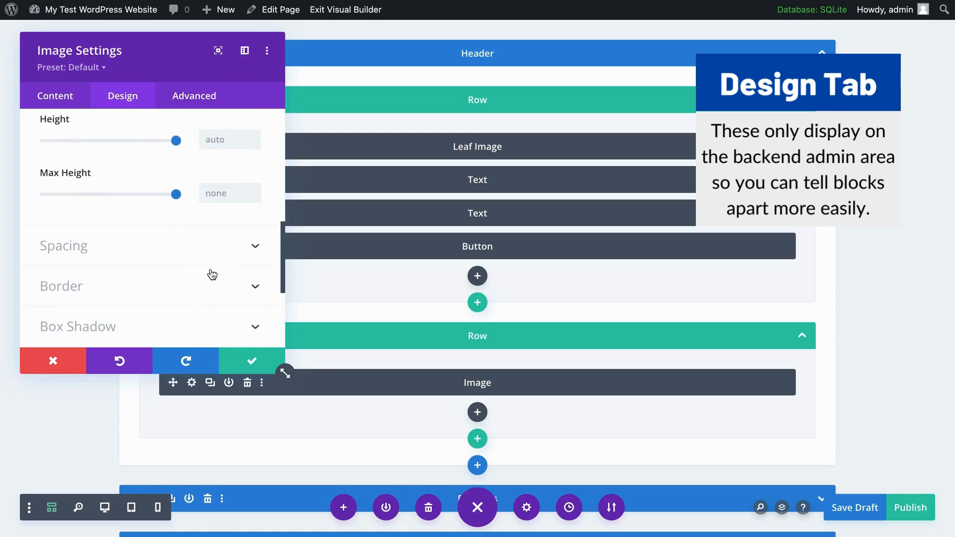
scroll(213, 275, "down", 3)
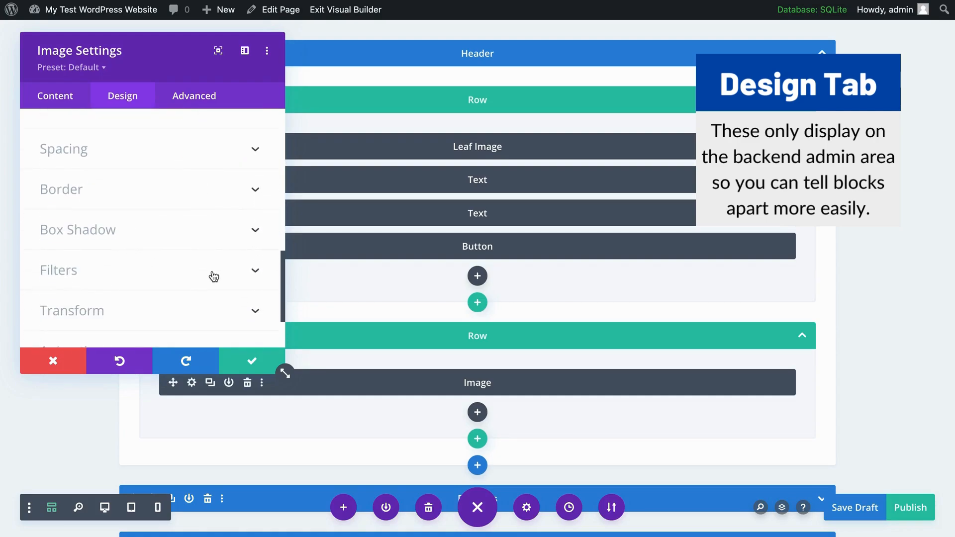
scroll(214, 277, "down", 2)
scroll(214, 277, "up", 5)
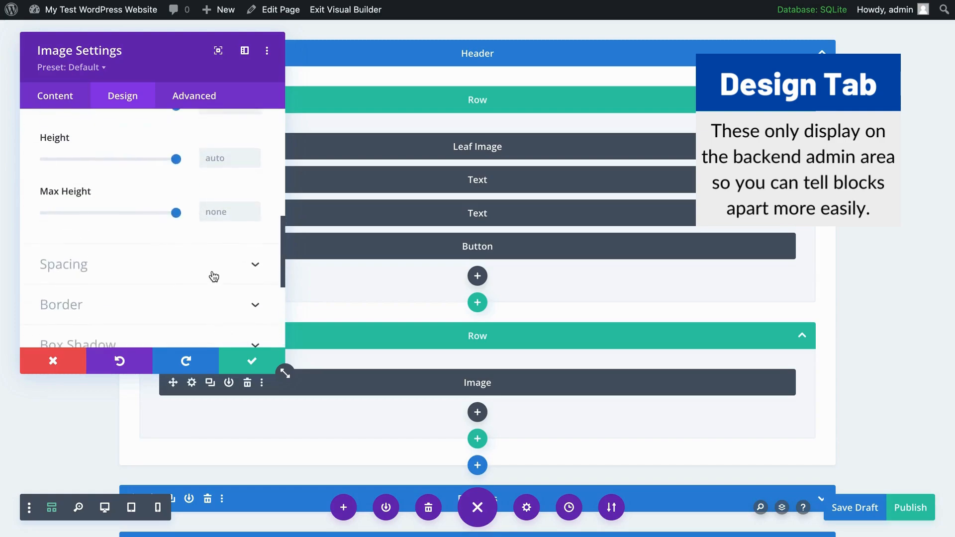
scroll(214, 276, "up", 3)
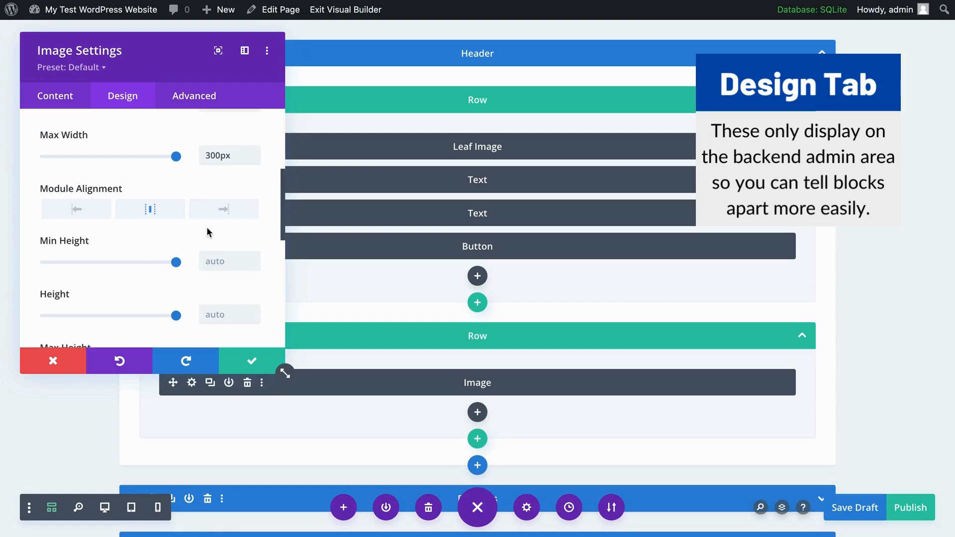
scroll(207, 227, "up", 5)
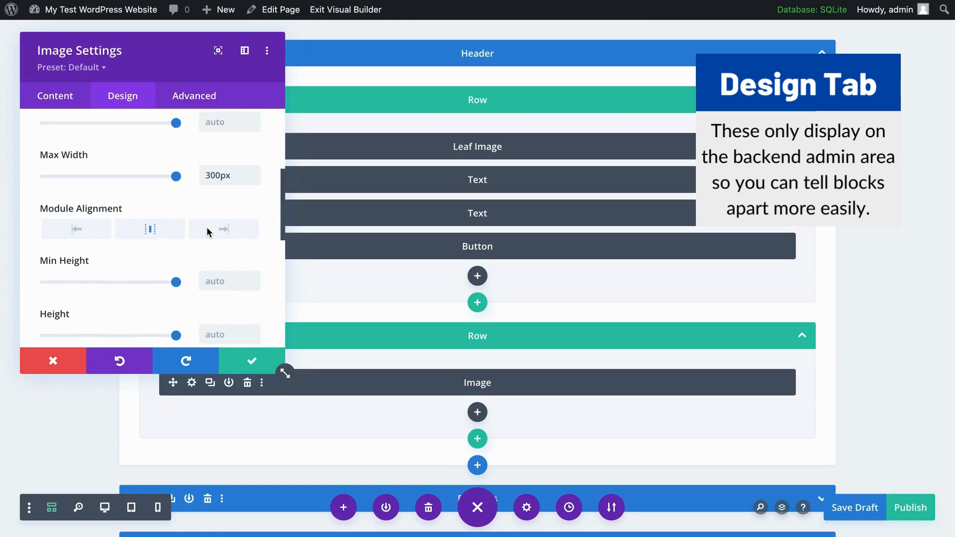
- Examine the Image module's advanced settings for CSS ID and classes and free-form custom CSS
left_click(197, 99)
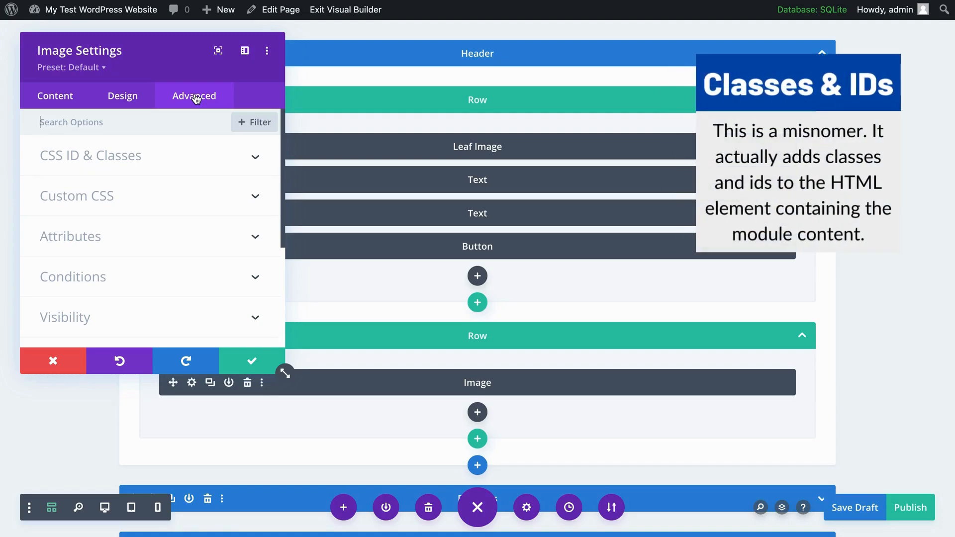
left_click(195, 163)
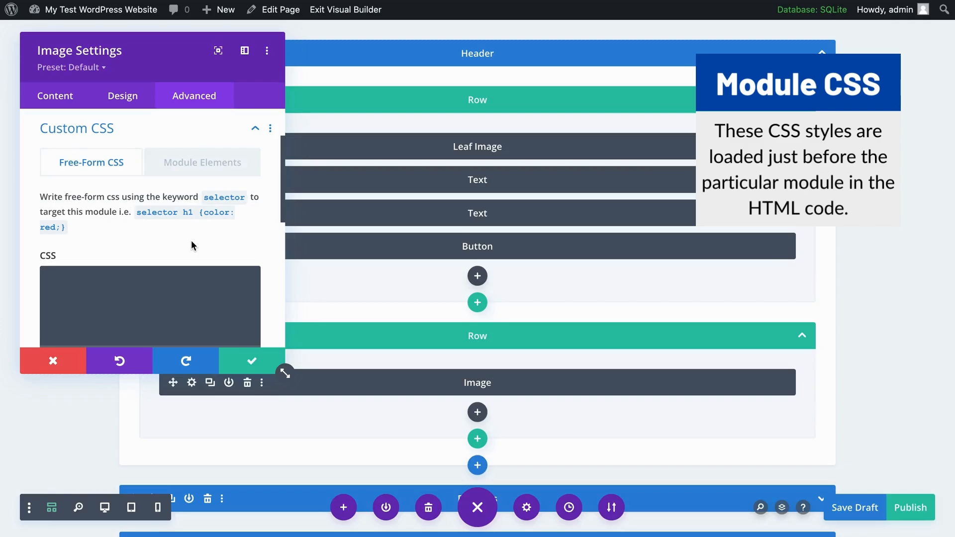
scroll(191, 242, "down", 1)
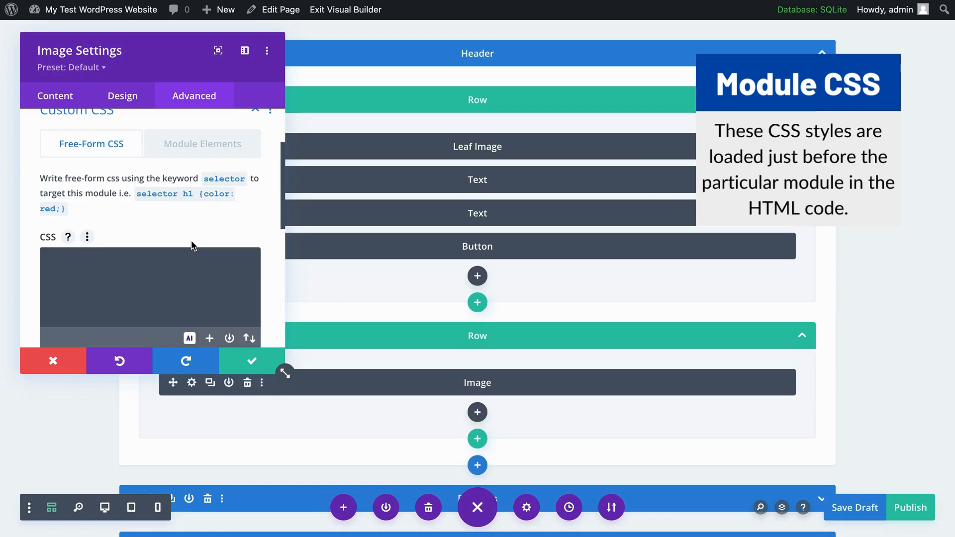
- Examine the Module Elements custom CSS fields of the Image module: Before, Main Element and After
left_click(177, 149)
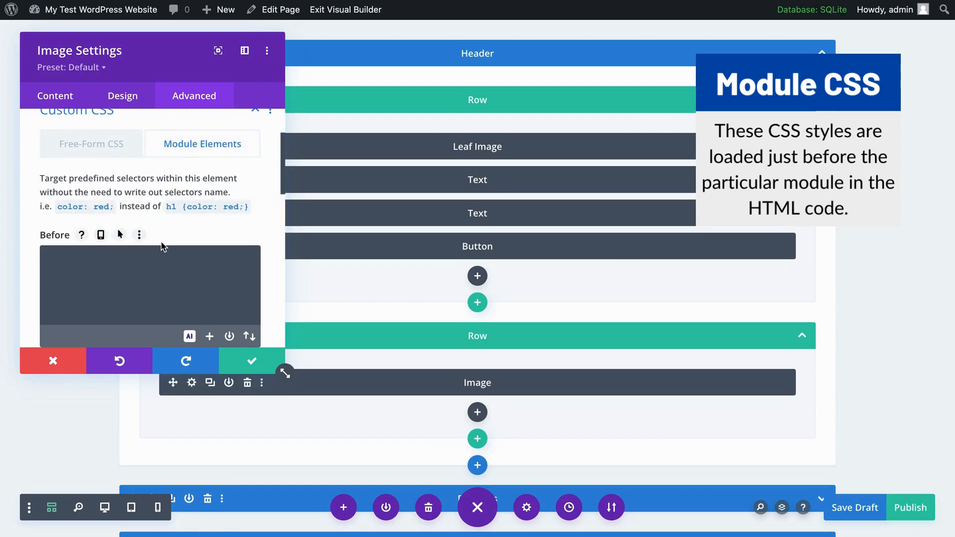
scroll(162, 246, "down", 1)
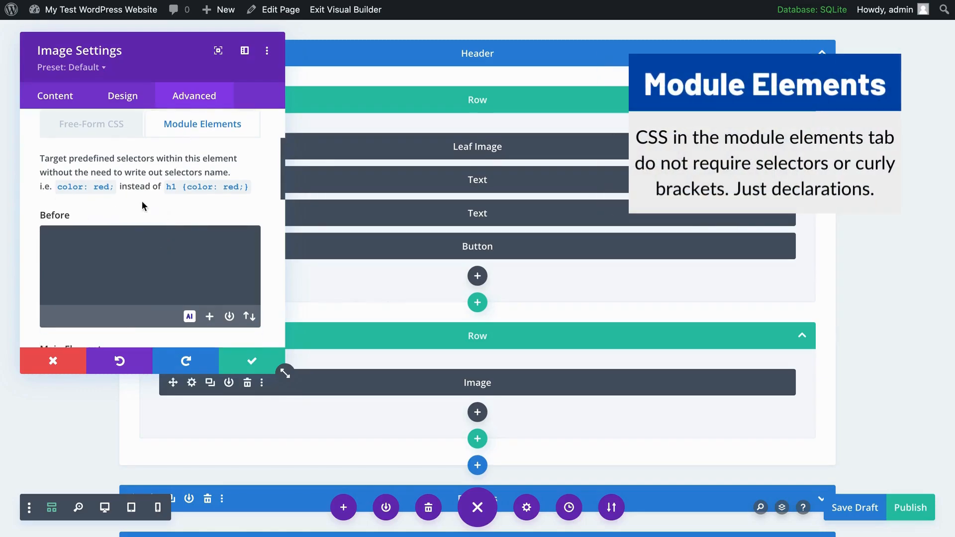
scroll(159, 263, "down", 3)
scroll(159, 269, "down", 10)
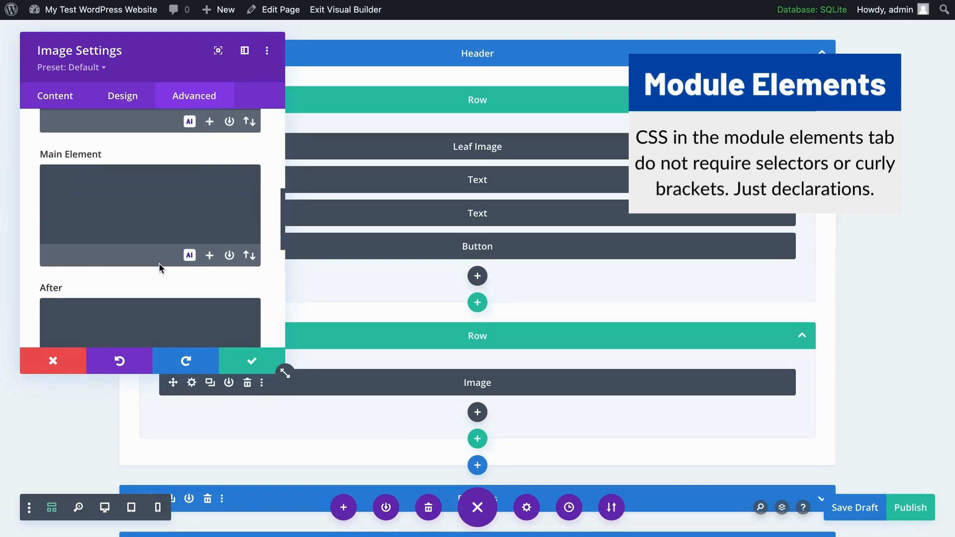
scroll(159, 268, "up", 3)
scroll(160, 269, "up", 3)
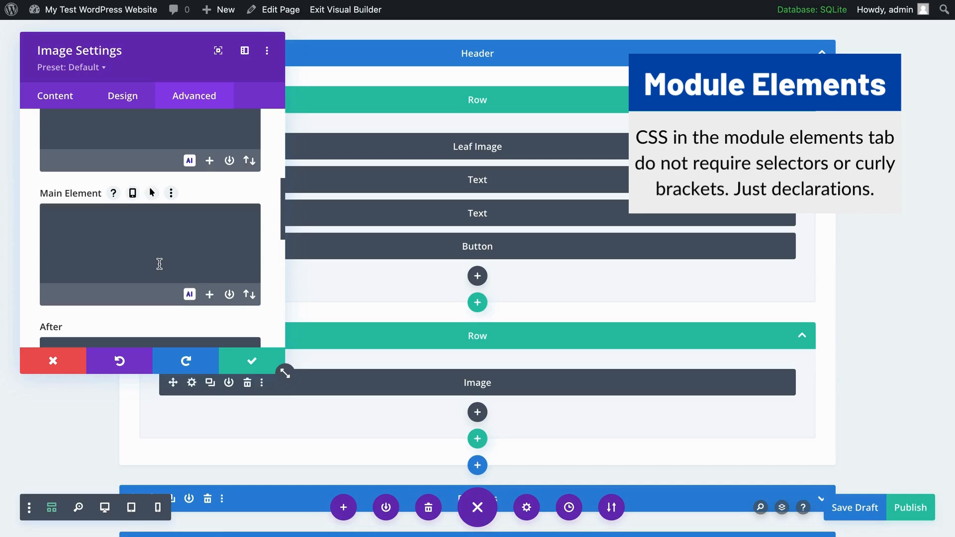
scroll(160, 264, "up", 5)
- Review the Image module's Free-Form CSS editor, and close the module settings without saving the changes
left_click(102, 135)
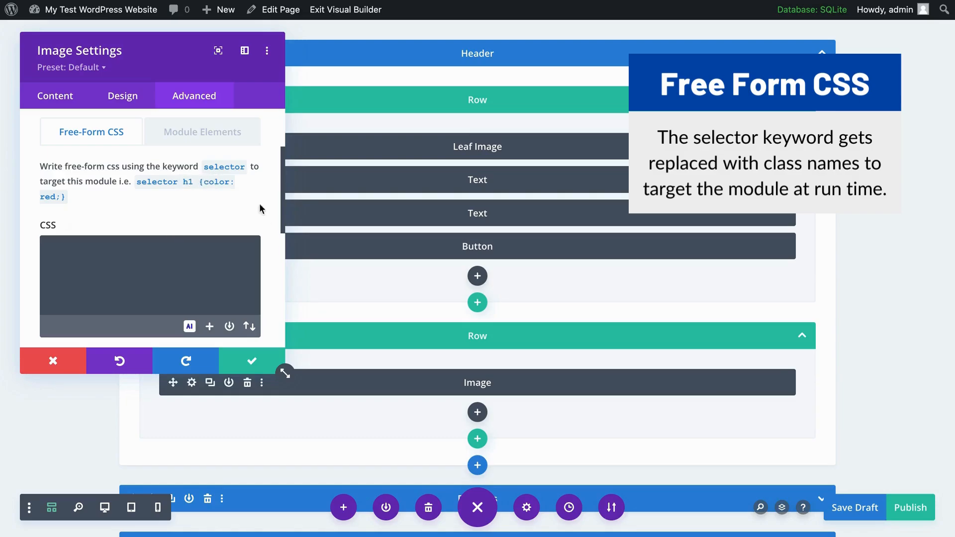
left_click(139, 184)
left_click(222, 301)
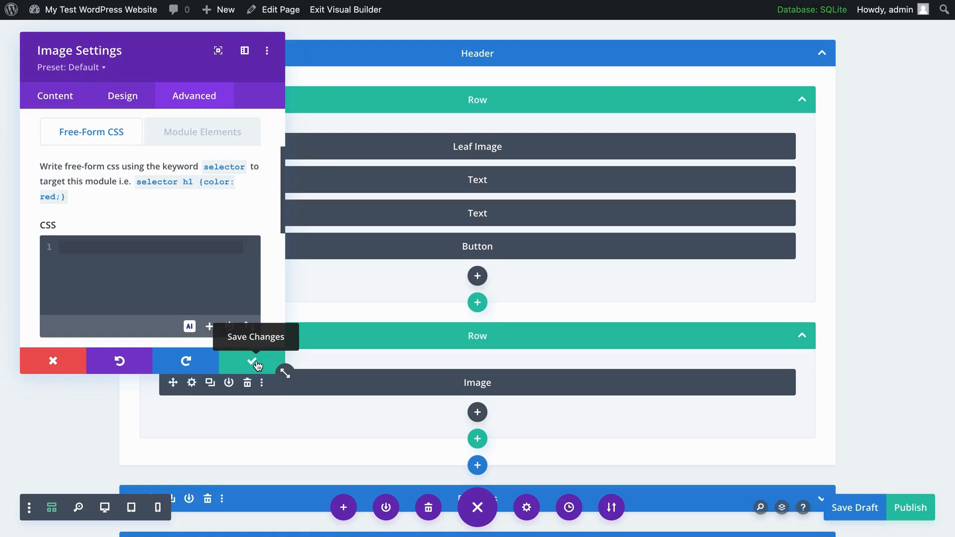
left_click(52, 361)
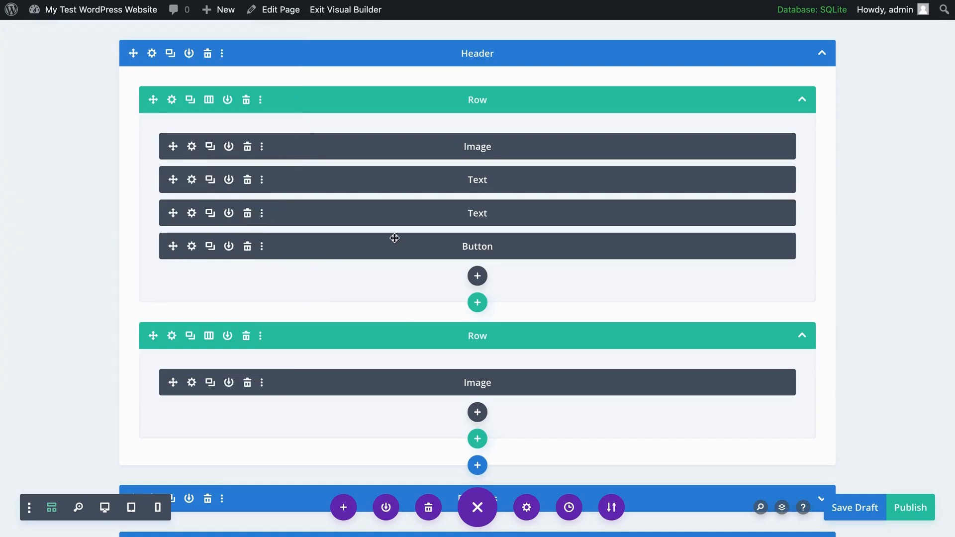
- Open the settings of the first Text module in the Header section and examine its body text and rich text editor
left_click(192, 180)
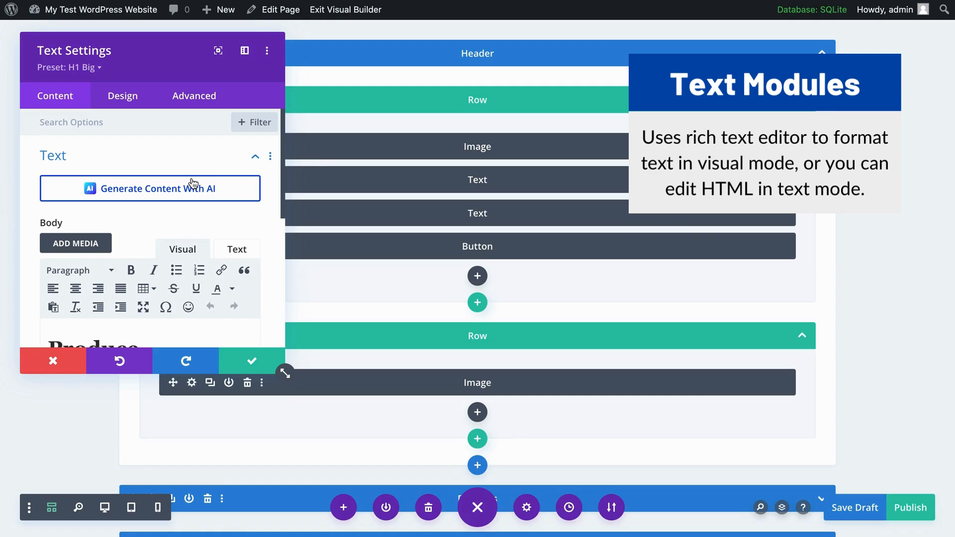
mouse_move(196, 223)
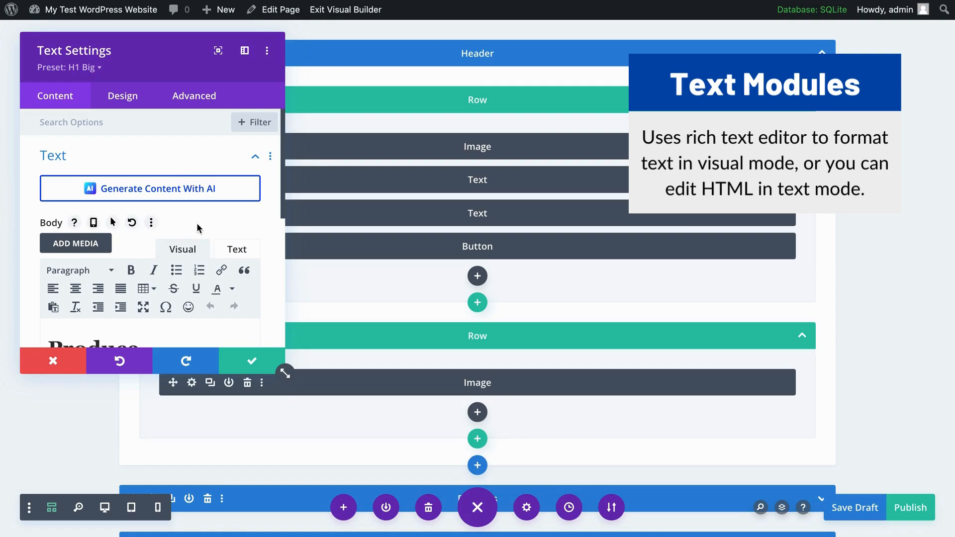
scroll(196, 223, "down", 3)
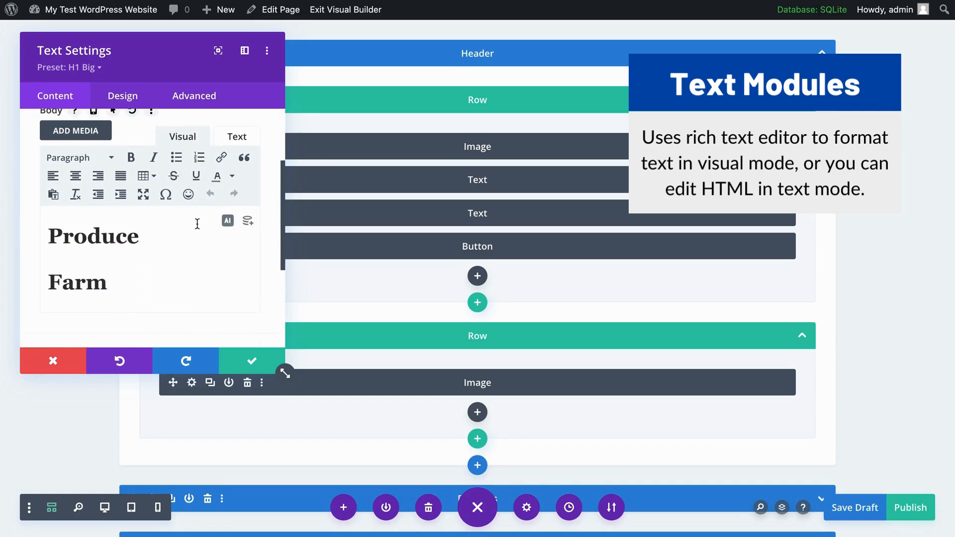
scroll(168, 138, "up", 1)
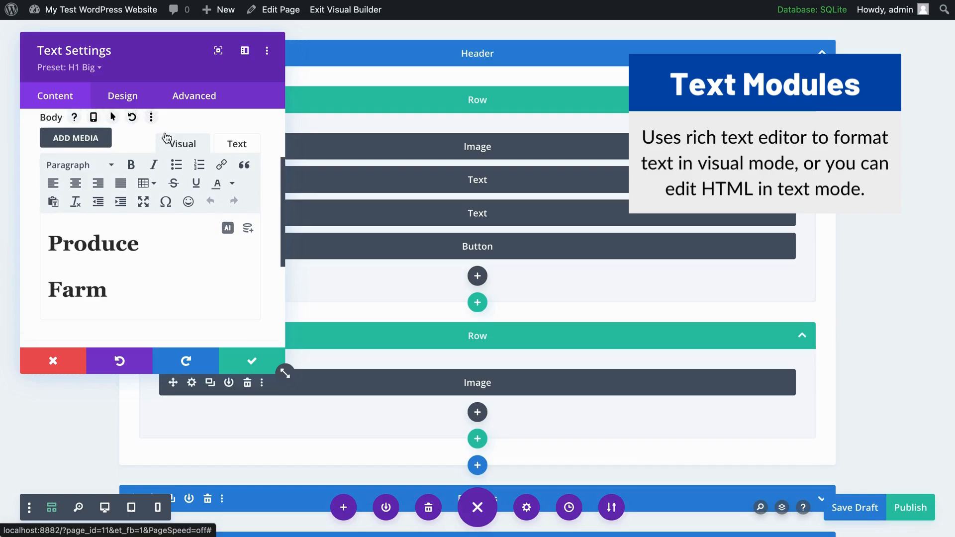
scroll(166, 136, "up", 1)
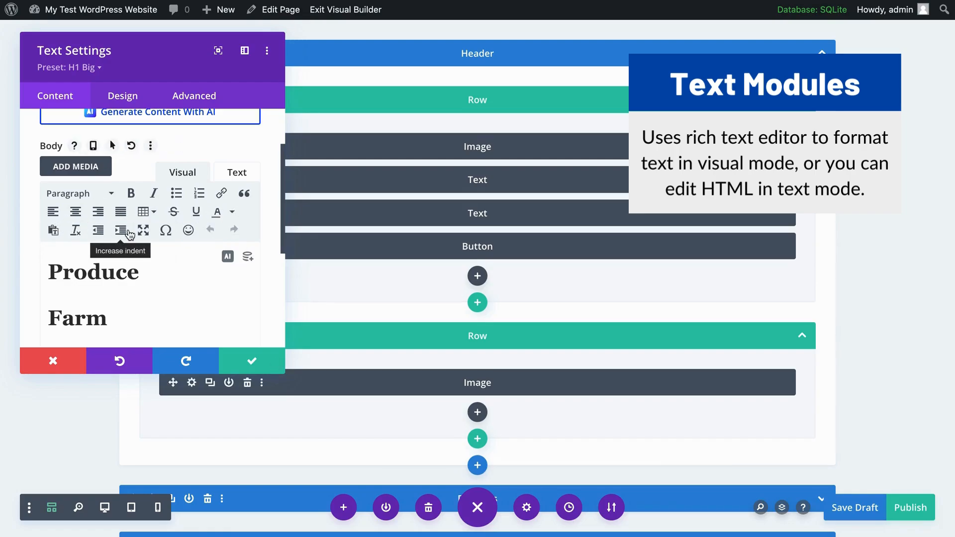
- Inspect the paragraph and heading format choices and the alignment options for the word "Produce" in the visual editor
left_click(113, 273)
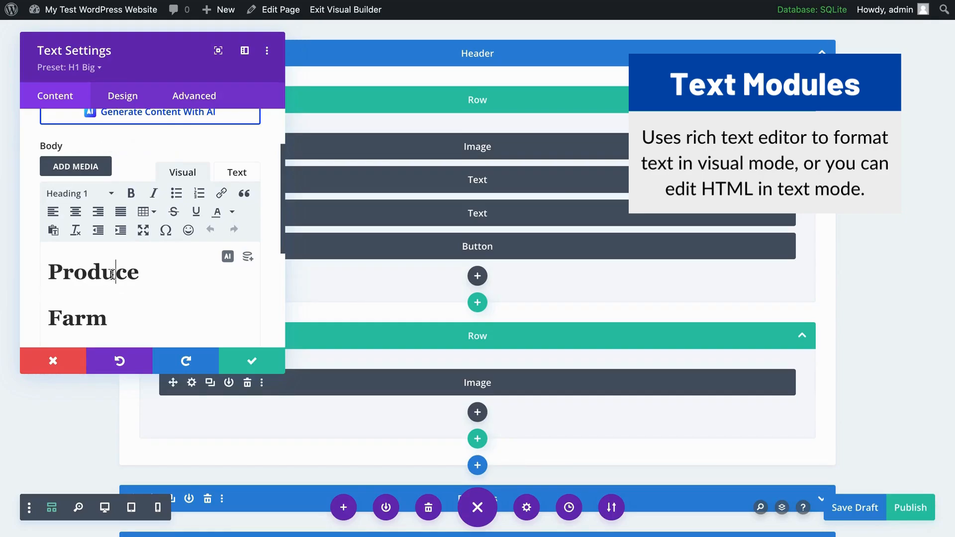
double_click(71, 273)
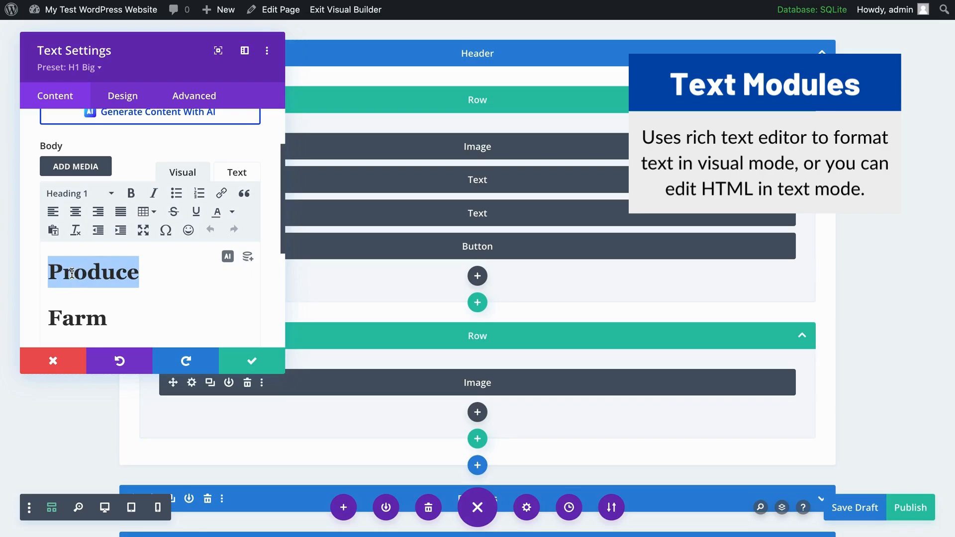
left_click(101, 196)
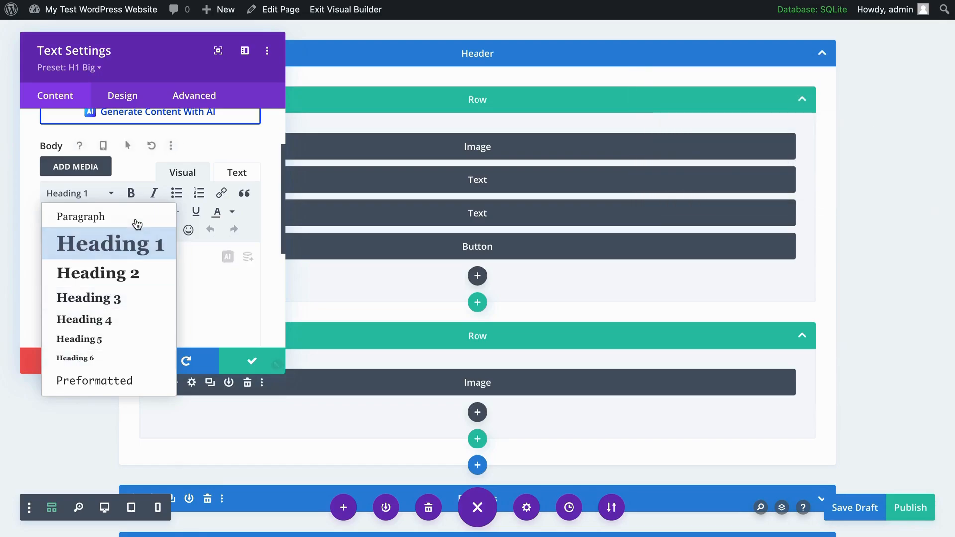
left_click(214, 301)
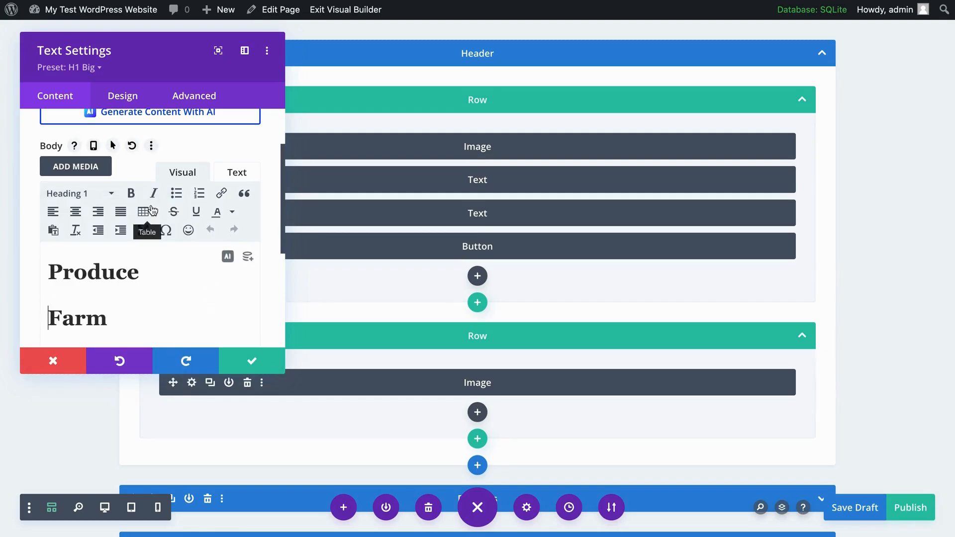
double_click(117, 276)
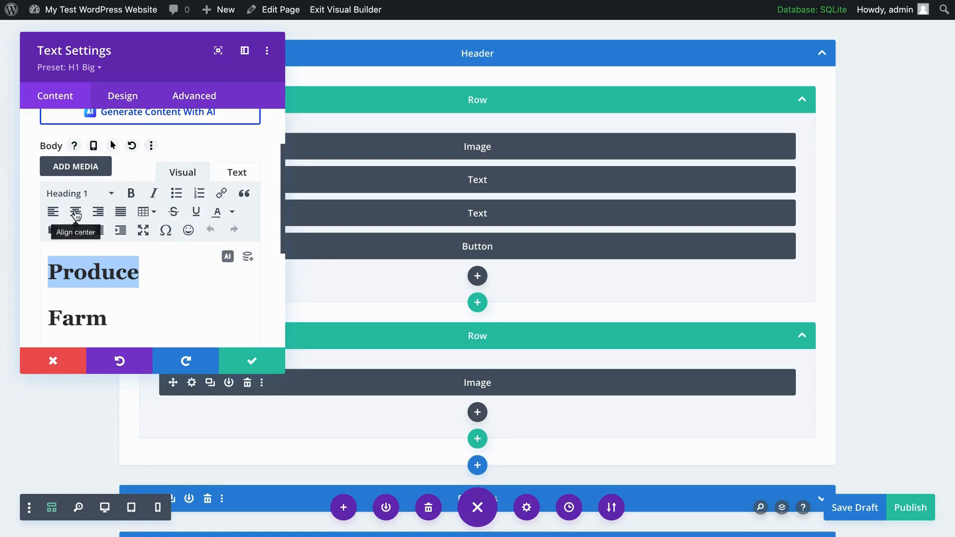
left_click(151, 272)
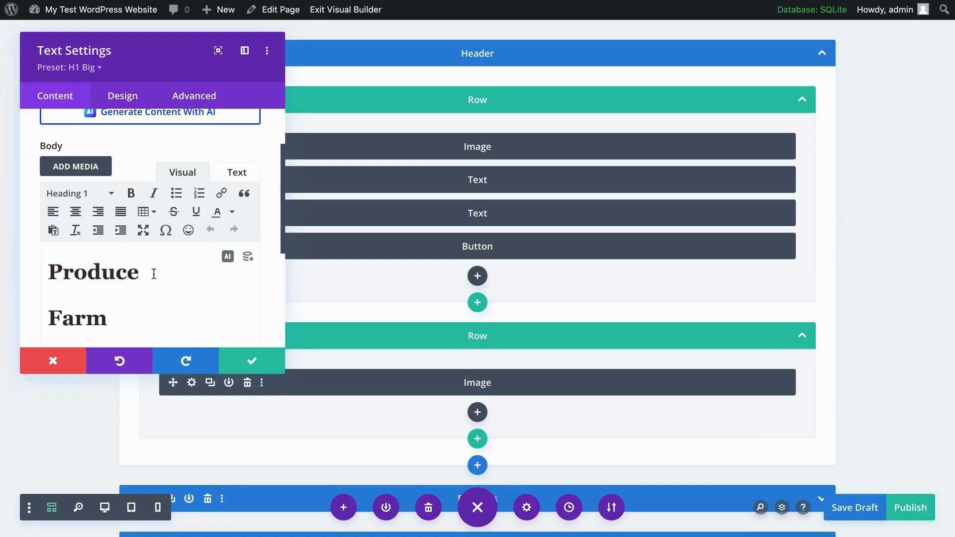
- Merge the two headings in the Text module's HTML source into the single line "<h1>Produce Farm</h1>"
scroll(153, 269, "down", 1)
scroll(154, 269, "down", 2)
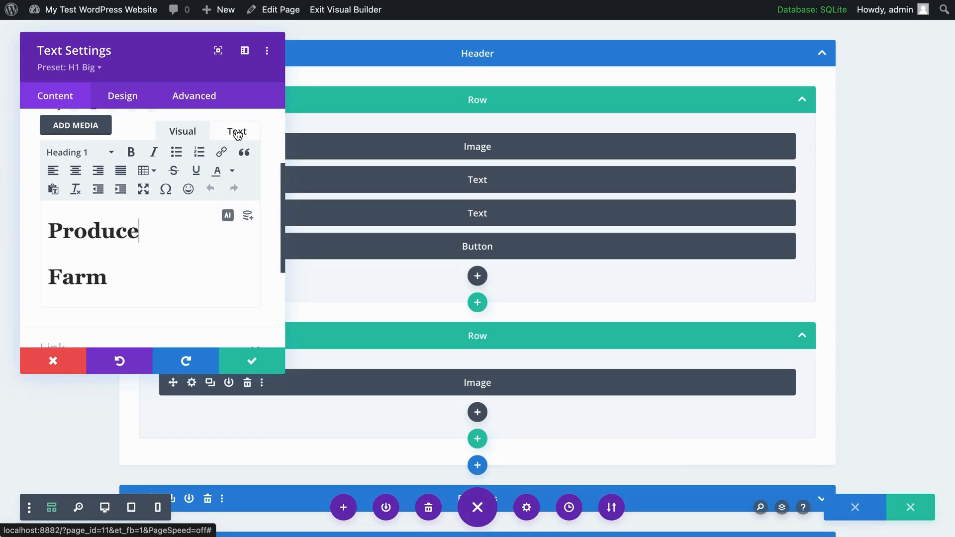
left_click(237, 132)
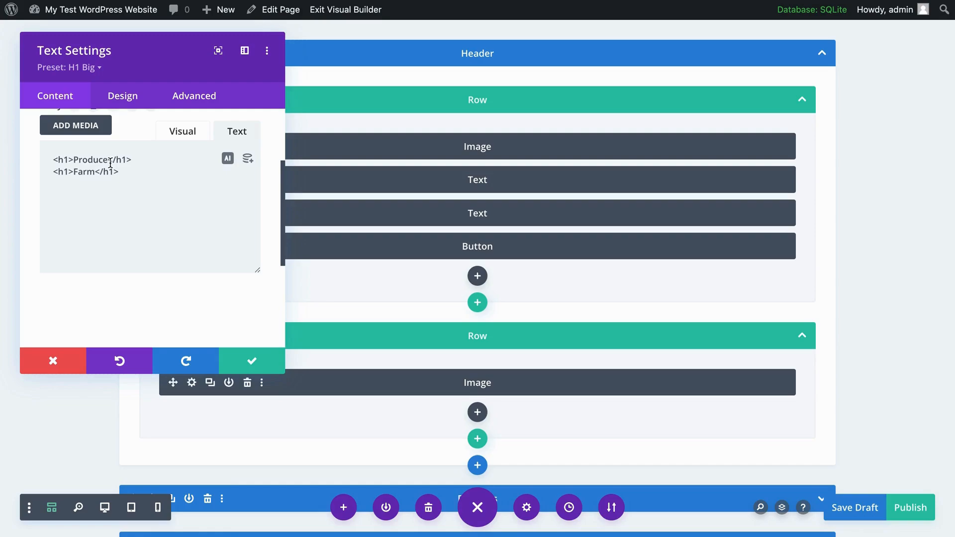
left_click(72, 171, "shift")
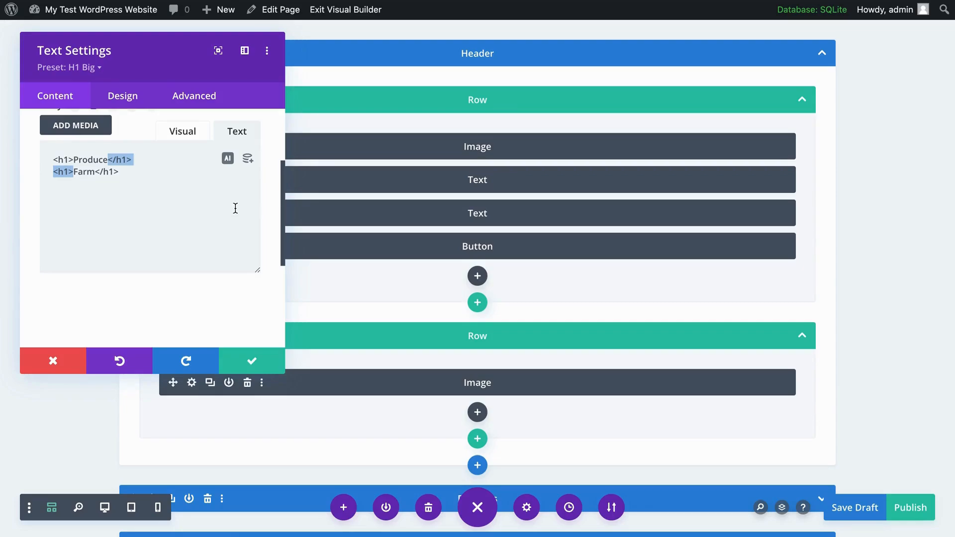
key("BackSpace")
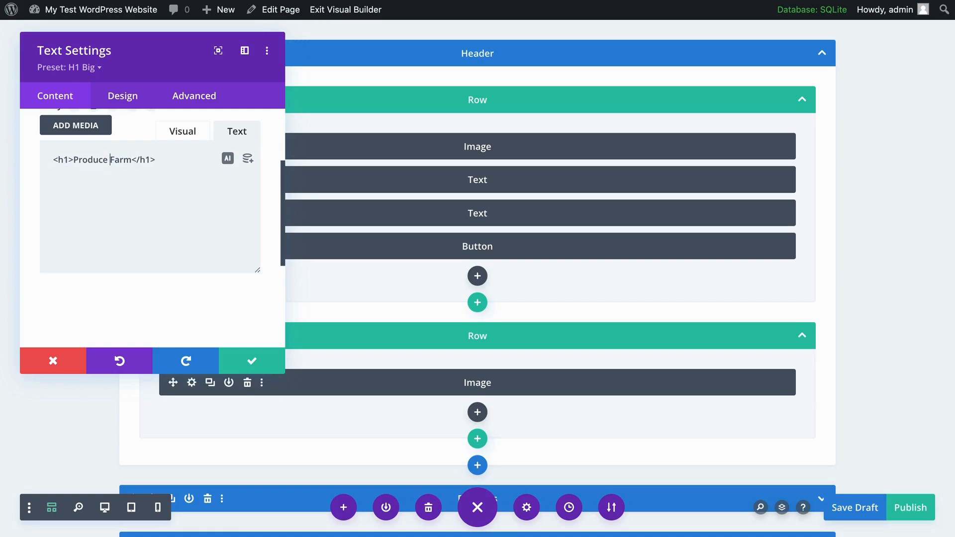
- In the Text module's HTML source, wrap "Produce " in a span with class "title-1" and "Farm" in a span with class "title-2"
left_click(74, 160)
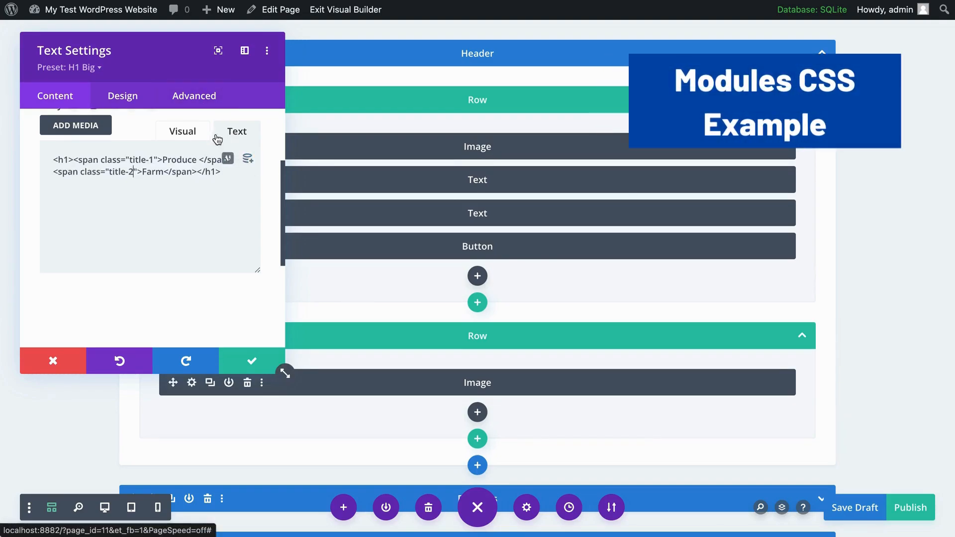
- Add the free-form CSS rule "selector .title-2 { display: block; }" to the Text module and save its settings
left_click(188, 101)
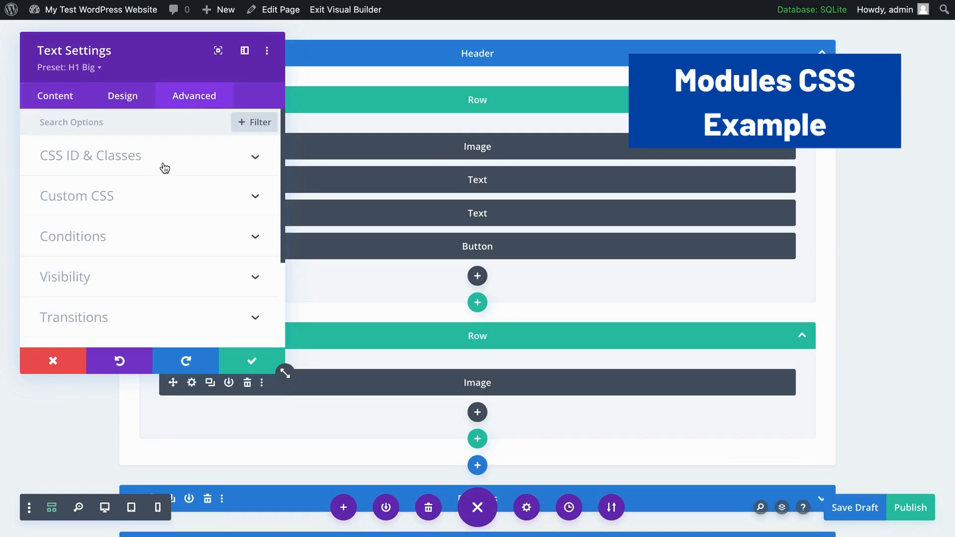
left_click(163, 193)
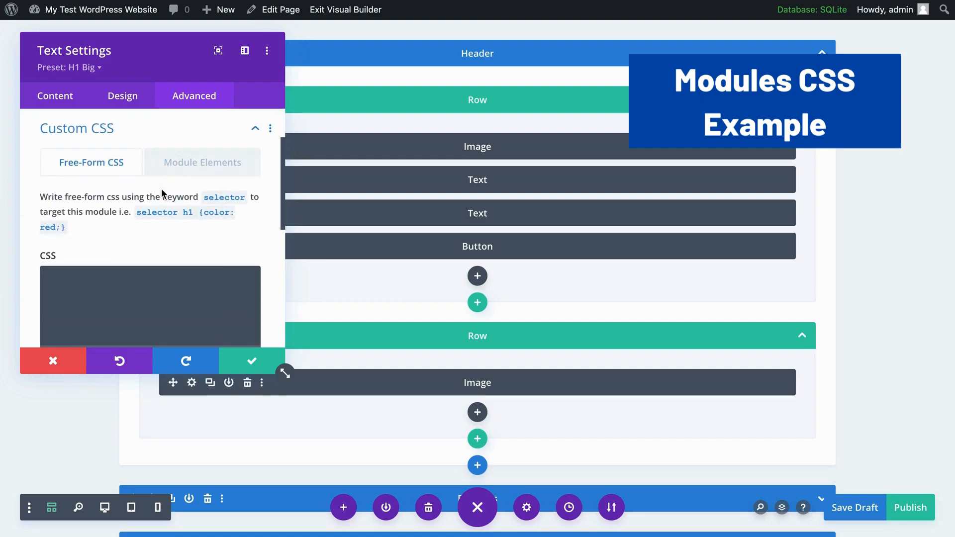
left_click(196, 307)
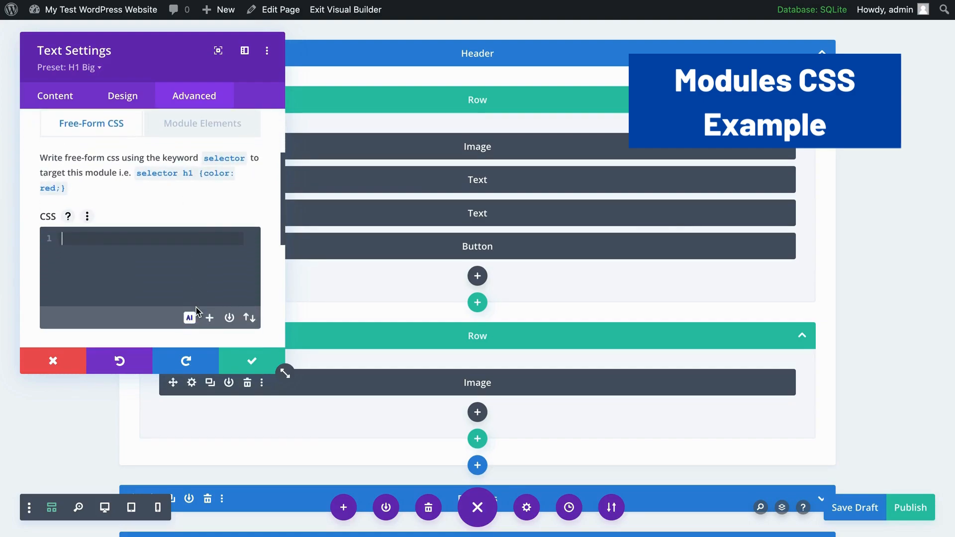
type("selector")
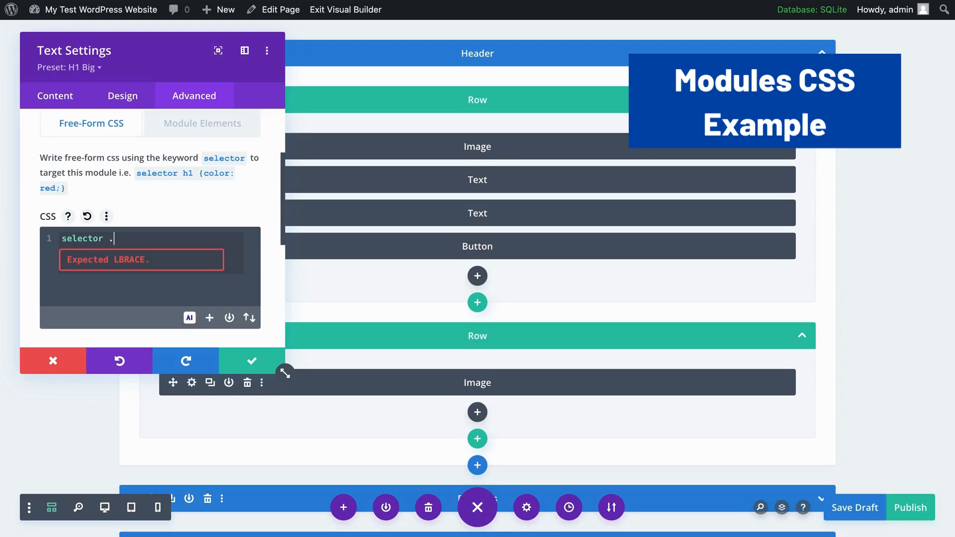
type(".title-2 {")
key("Return")
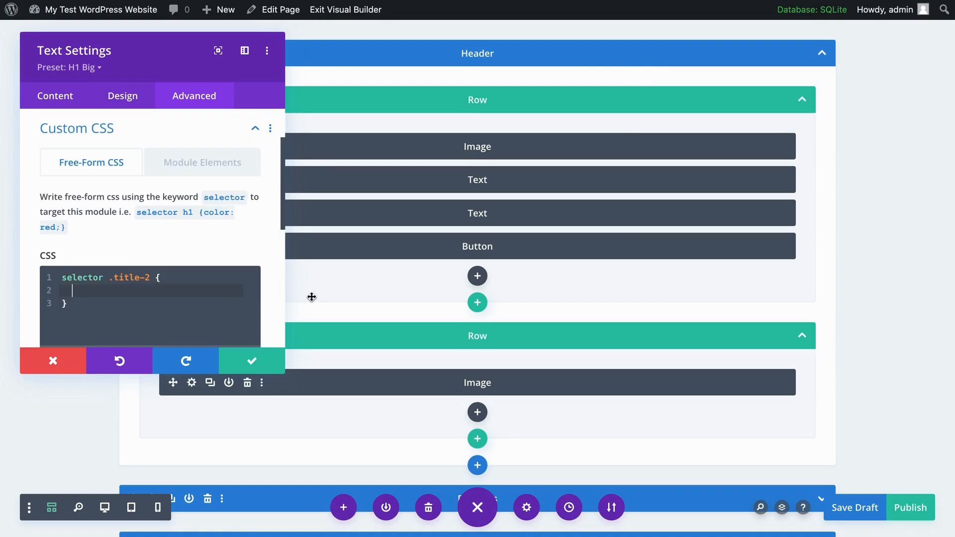
type("display: block;")
left_click(255, 363)
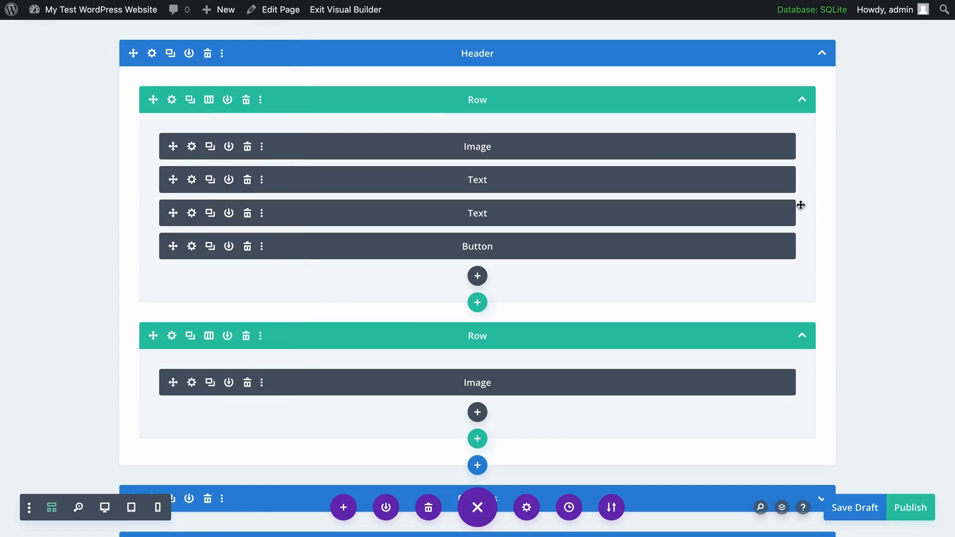
- Switch the builder to desktop view, and briefly open the "Produce Farm" Text module's settings, closing them without changes
left_click(105, 508)
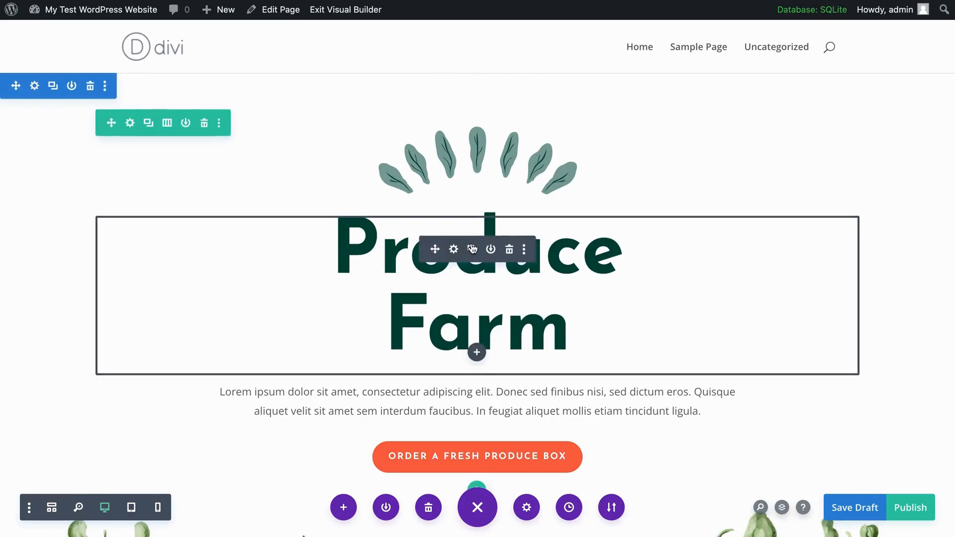
left_click(454, 251)
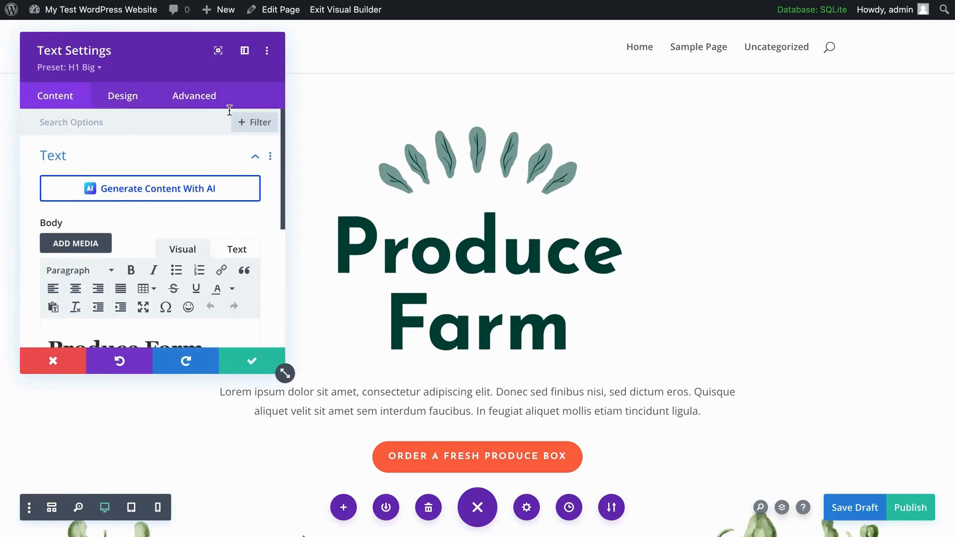
left_click(53, 368)
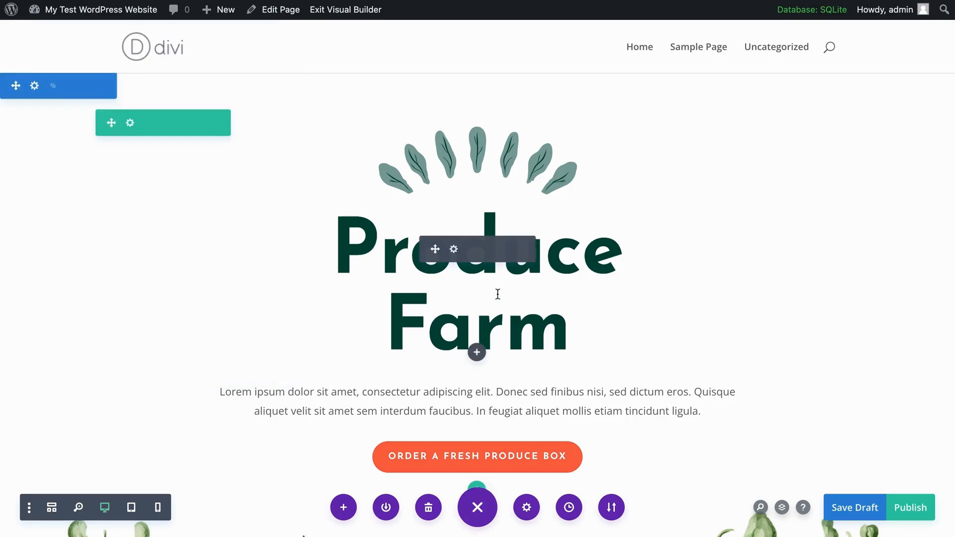
- Try the display value "inline" for .title-2 in the "Produce Farm" Text module's free-form CSS
left_click(454, 250)
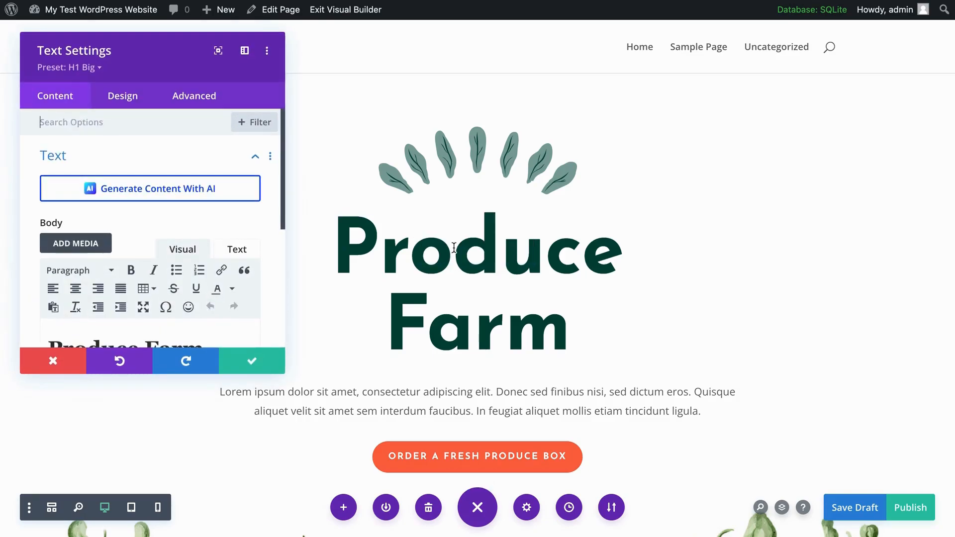
left_click(205, 103)
left_click(182, 199)
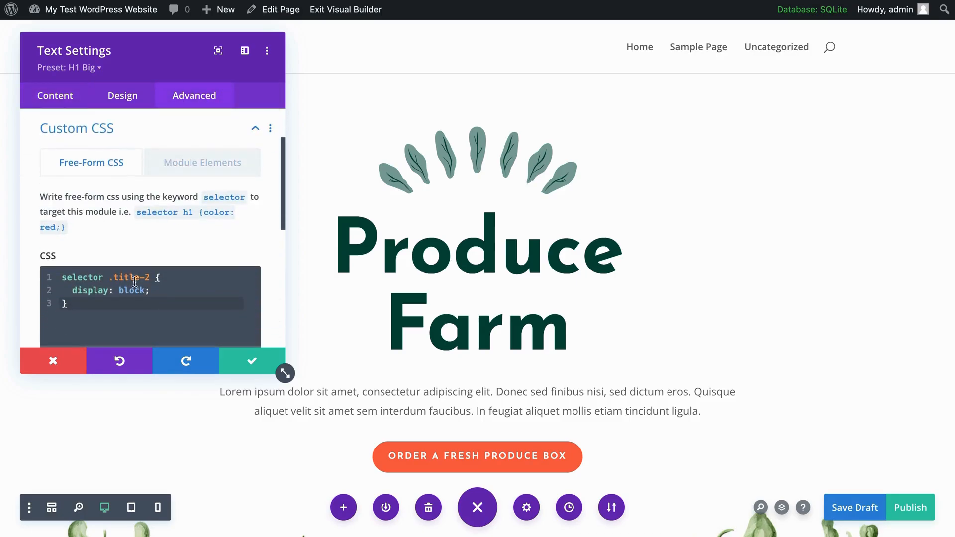
double_click(133, 290)
type("inline")
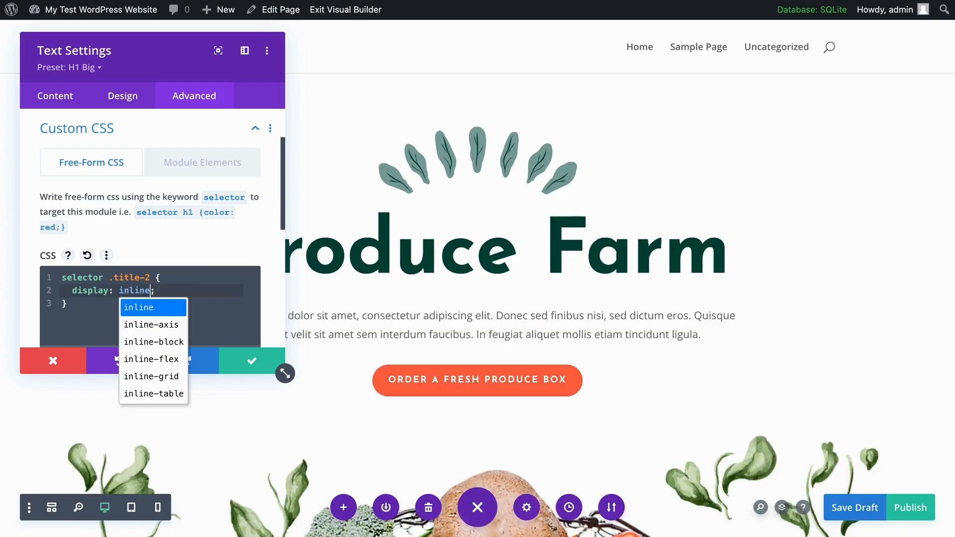
- Set the .title-2 display value back to "block" in the free-form CSS and save the module
key("BackSpace")
key("BackSpace")
key("BackSpace")
key("BackSpace")
key("BackSpace")
key("BackSpace")
type("bo")
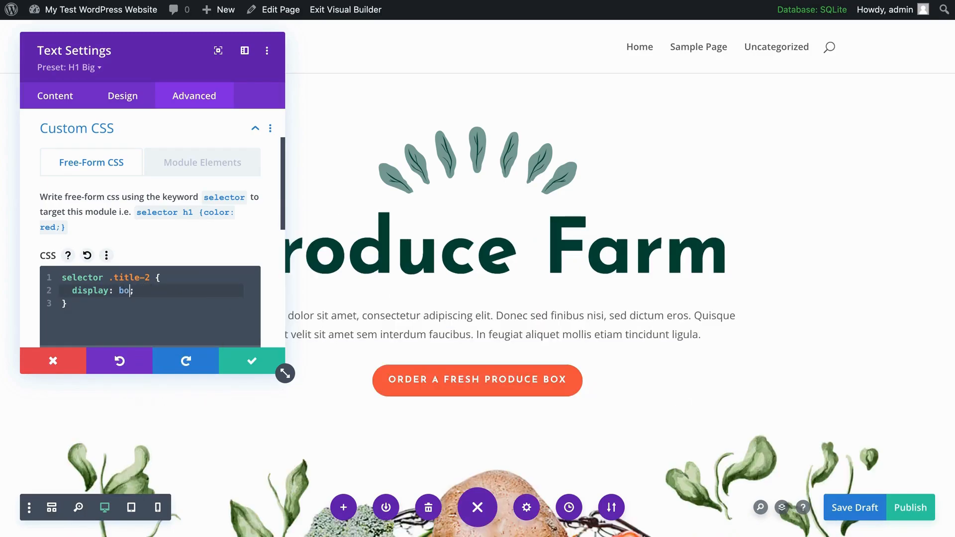
key("BackSpace")
type("lock")
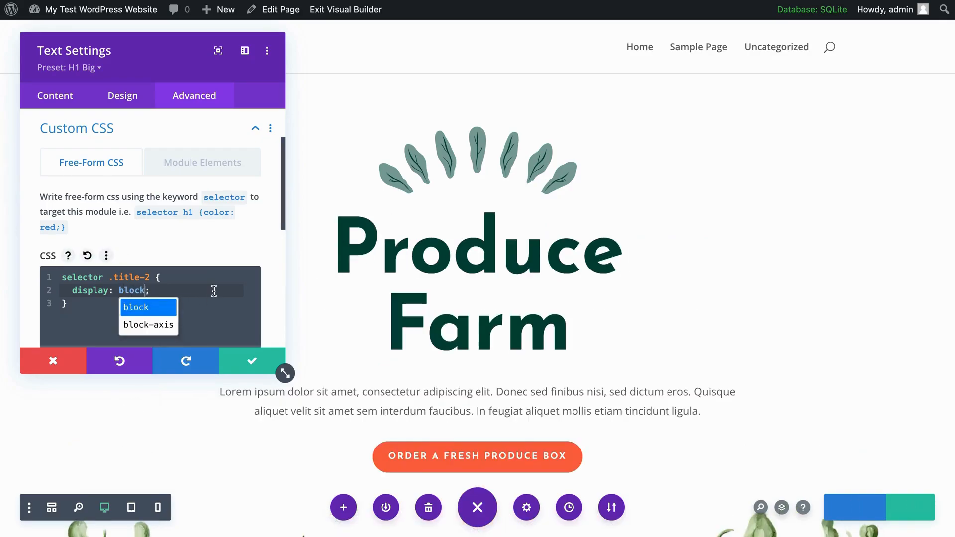
left_click(110, 329)
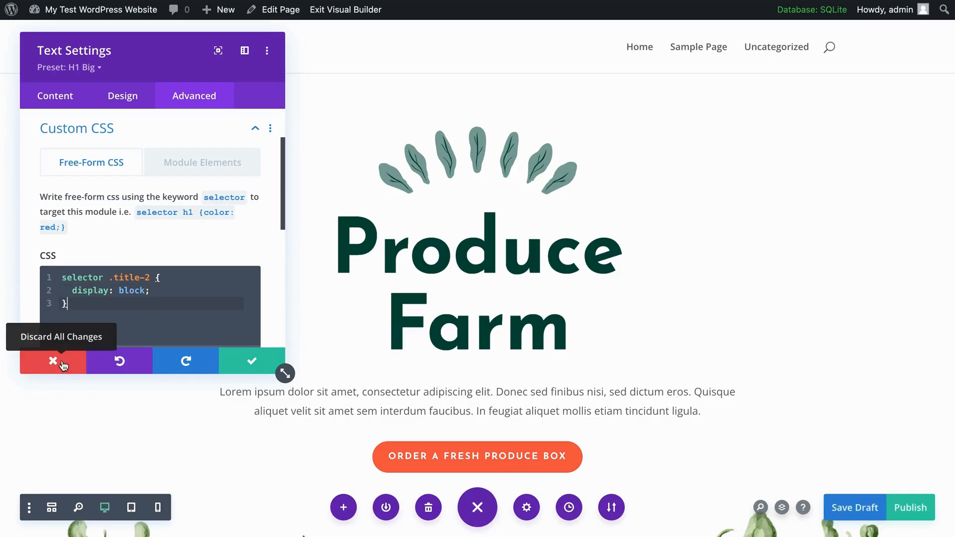
left_click(251, 361)
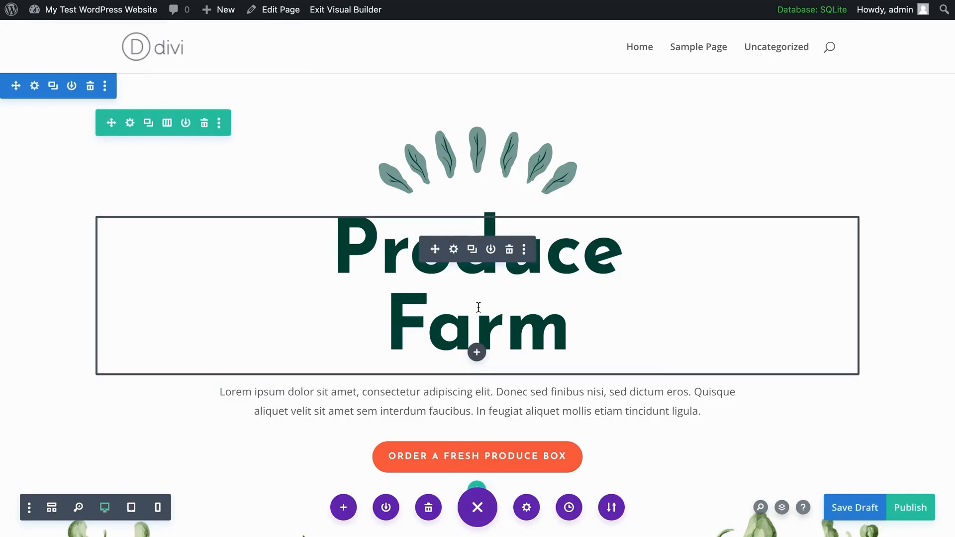
- Reopen the "Produce Farm" Text module's settings and review its content options and custom CSS
left_click(453, 249)
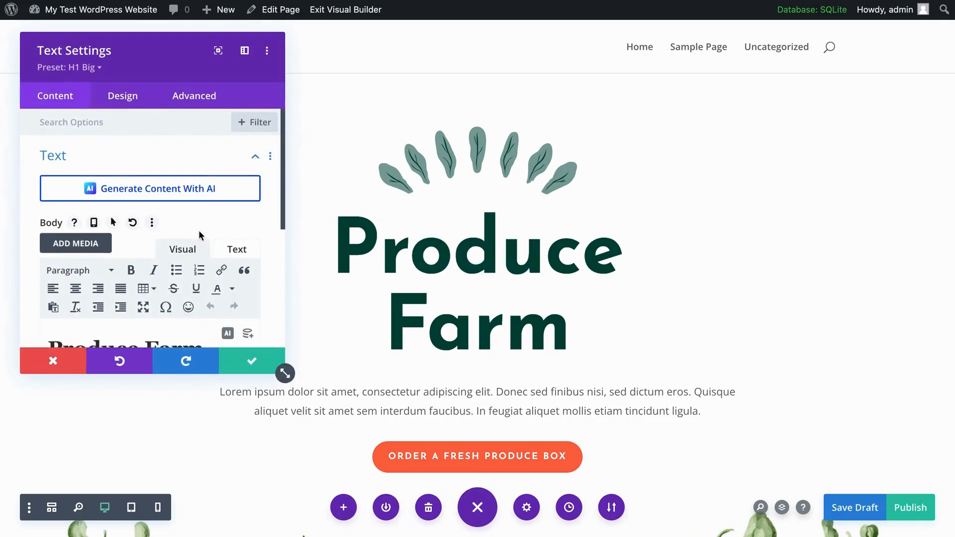
scroll(154, 251, "down", 5)
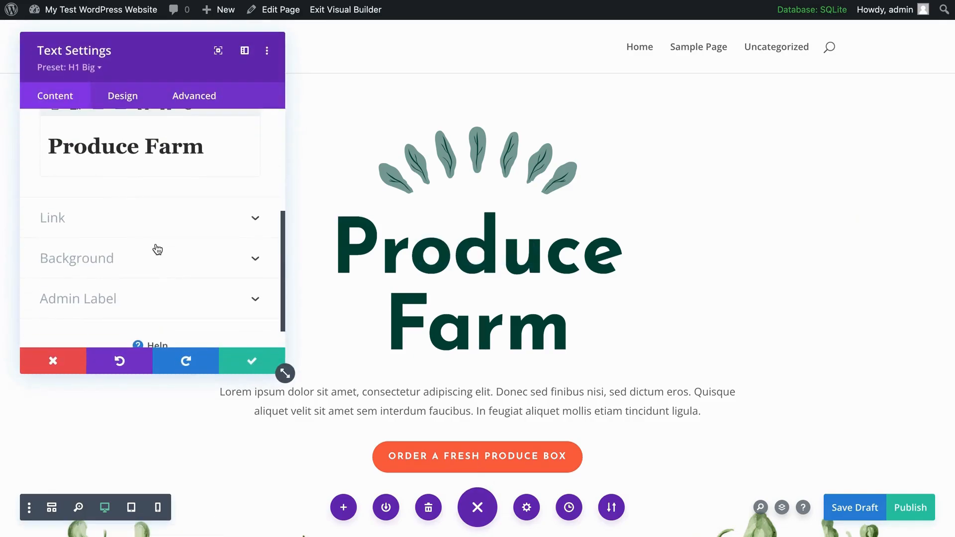
scroll(158, 250, "up", 6)
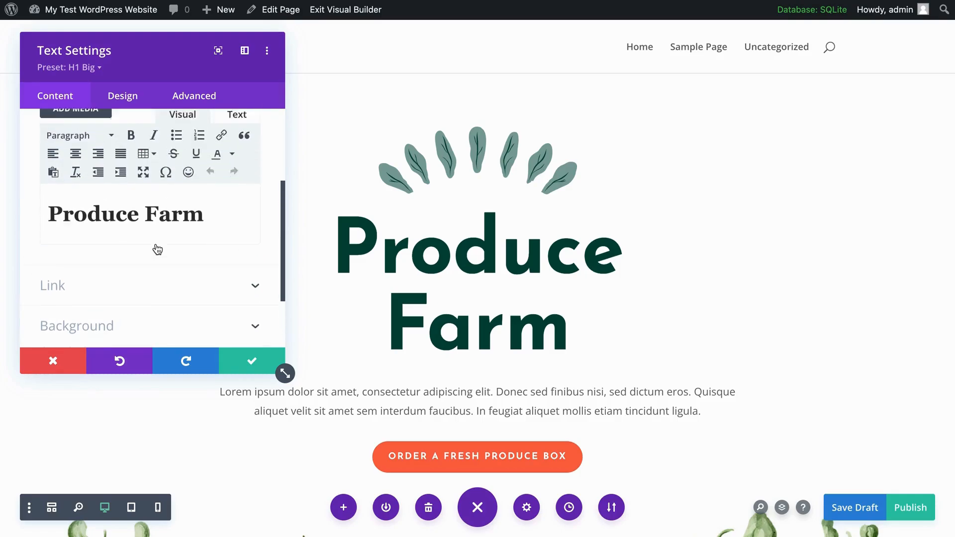
left_click(194, 95)
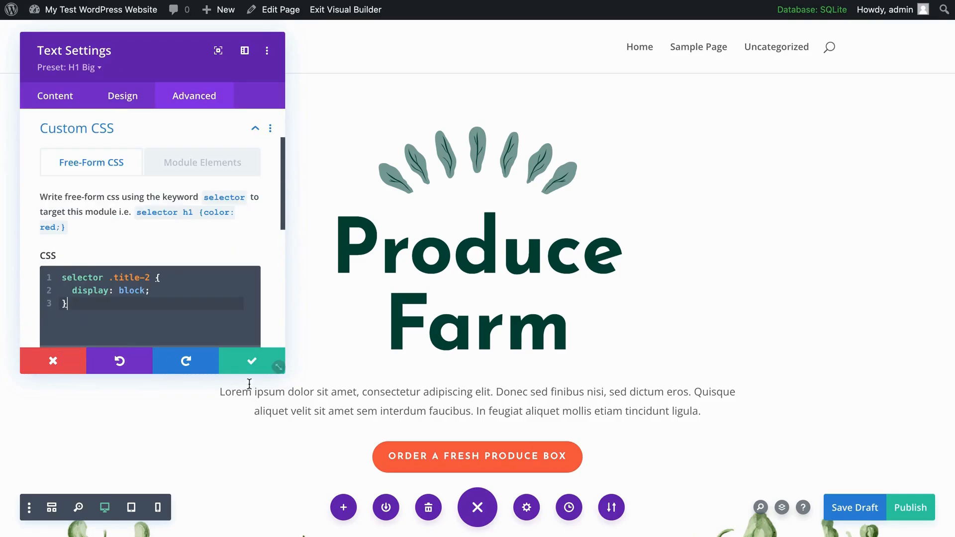
- Examine the Text module's design options for text font, style, color, size, spacing, line height, shadow and alignment
left_click(119, 96)
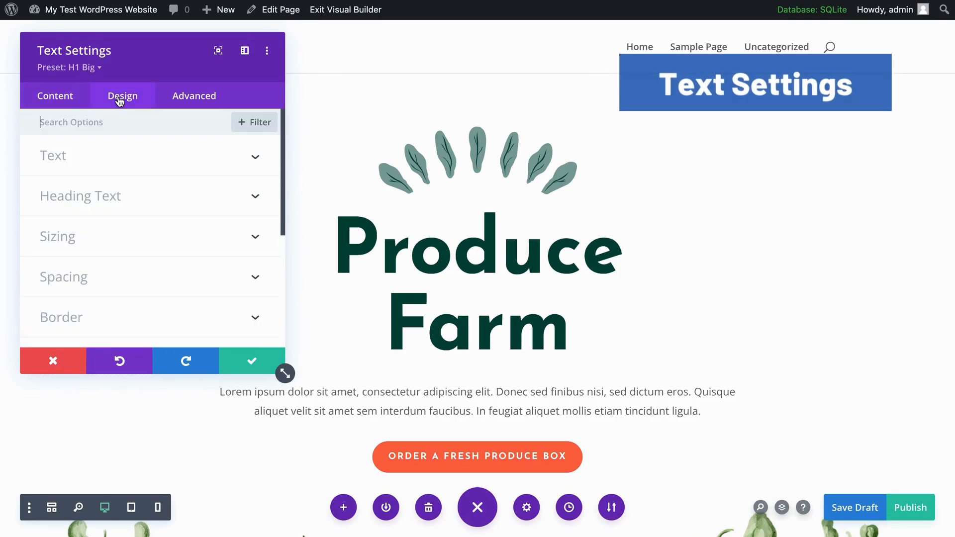
left_click(151, 164)
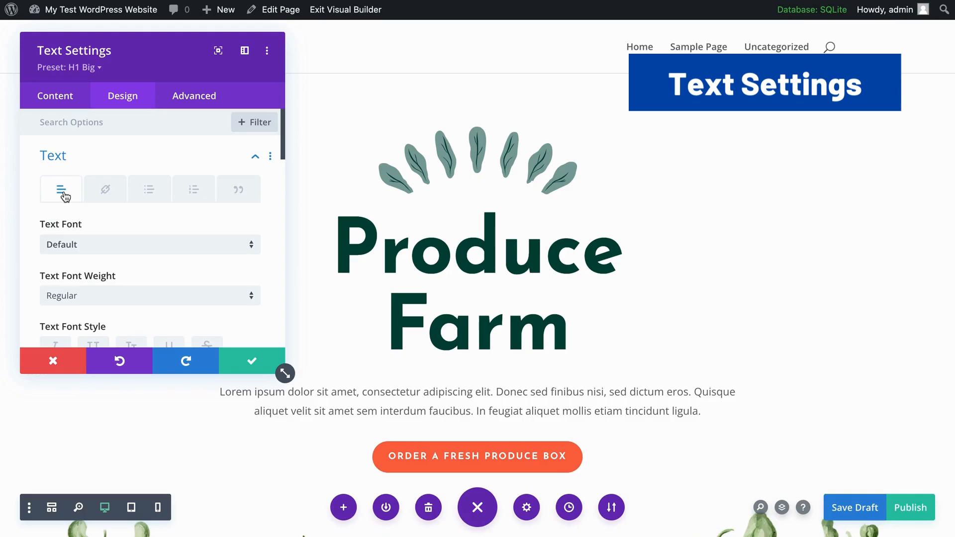
scroll(79, 215, "down", 5)
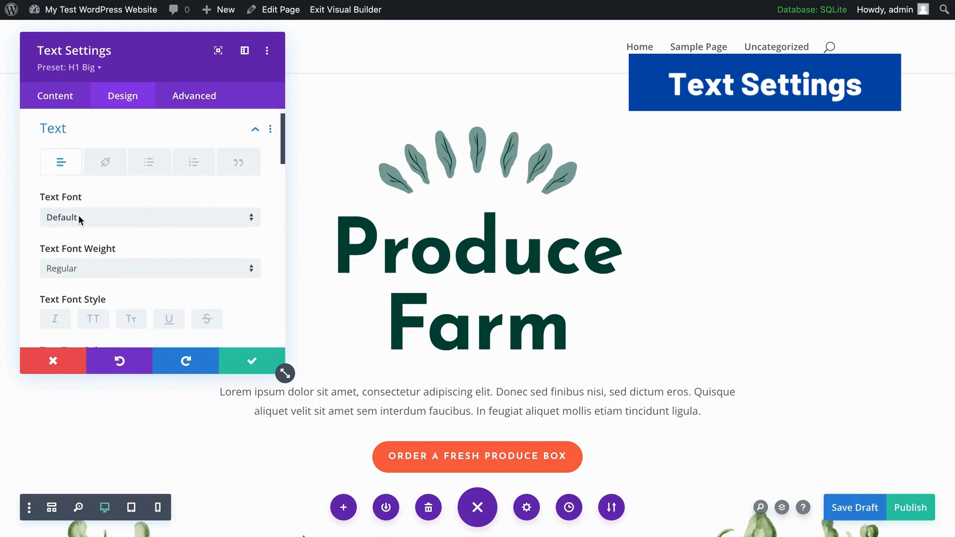
scroll(79, 215, "down", 5)
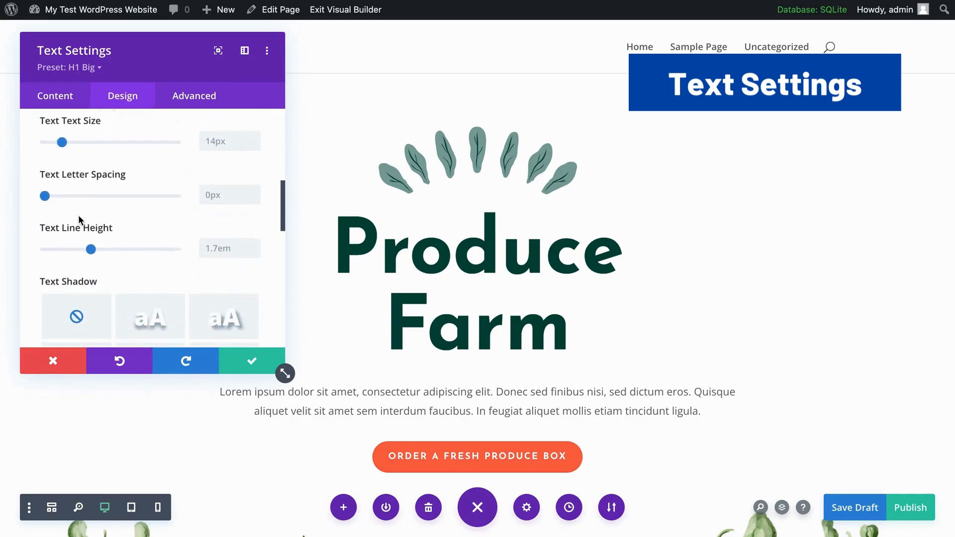
scroll(79, 215, "down", 2)
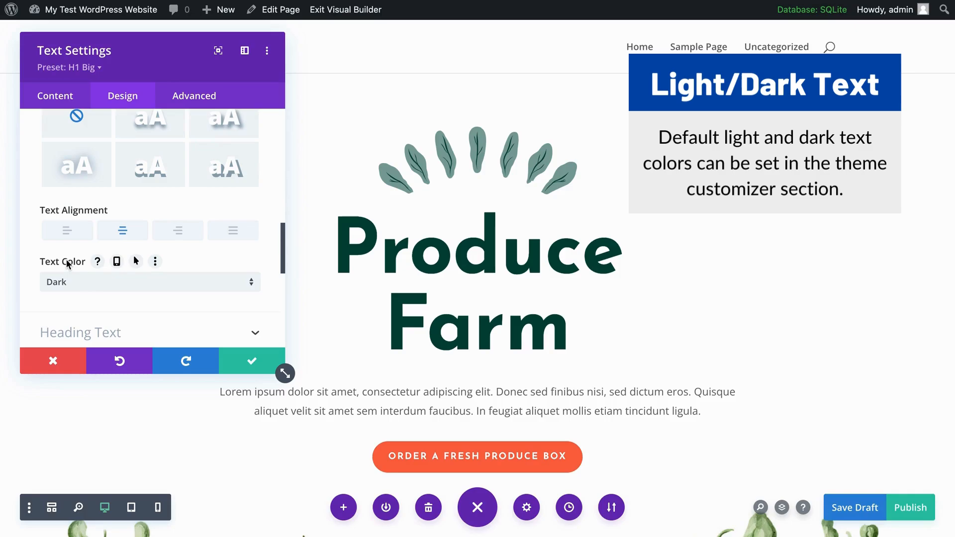
scroll(68, 263, "up", 8)
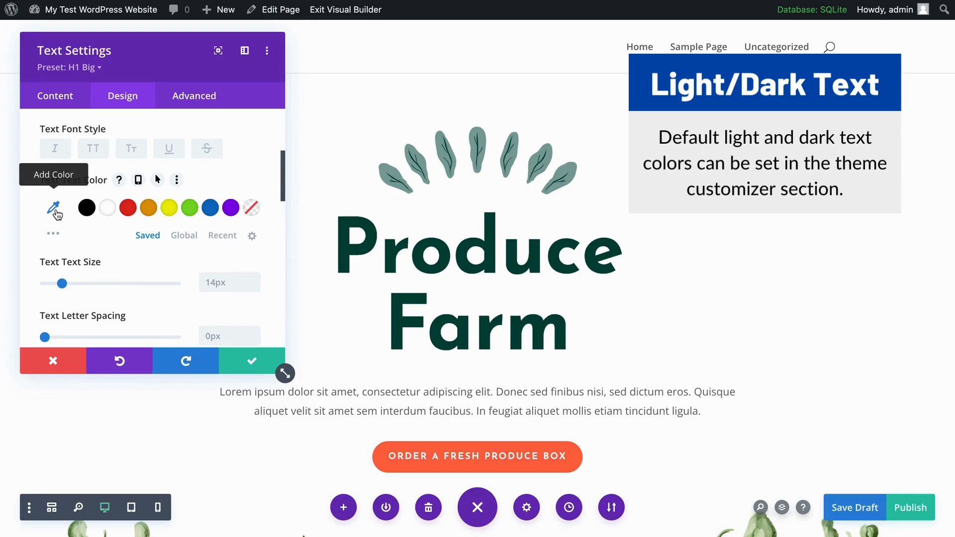
scroll(56, 213, "down", 3)
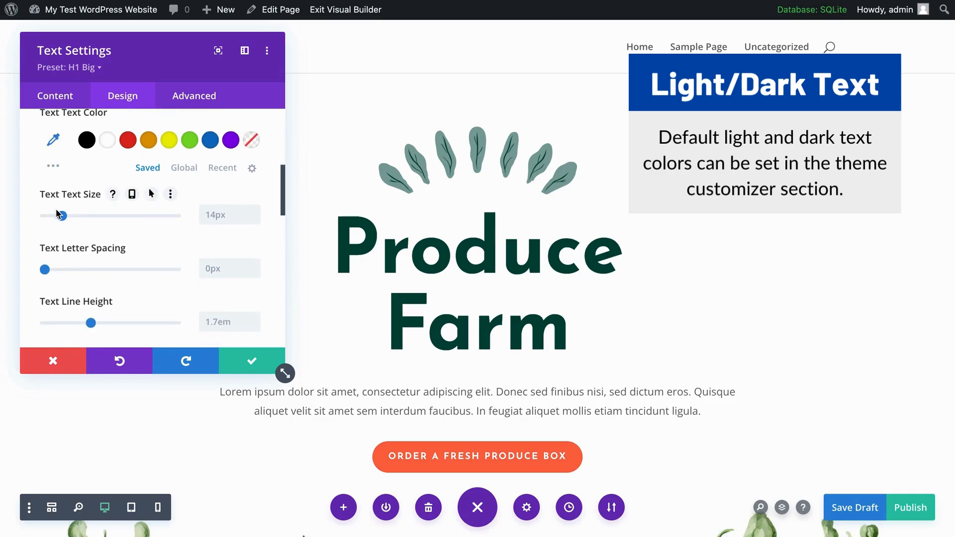
scroll(56, 213, "down", 5)
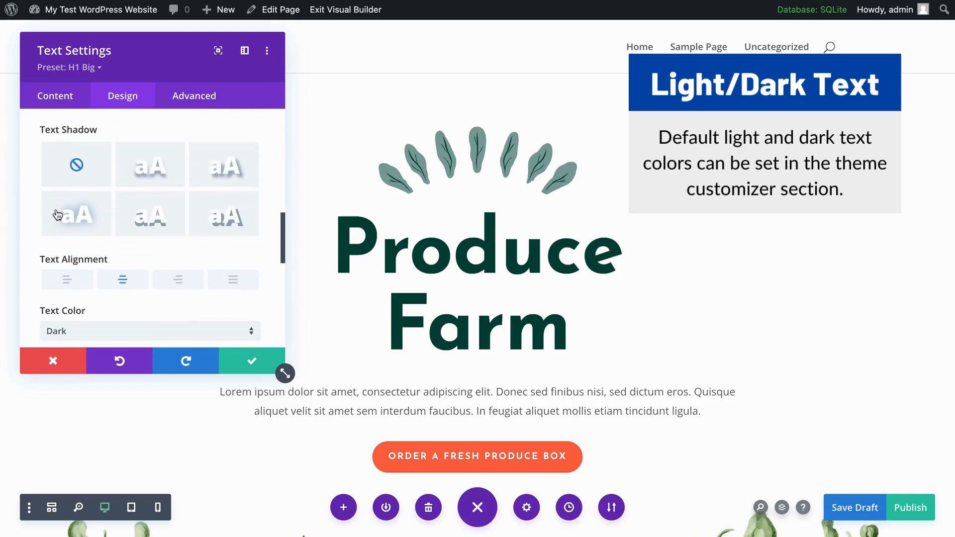
scroll(58, 214, "down", 2)
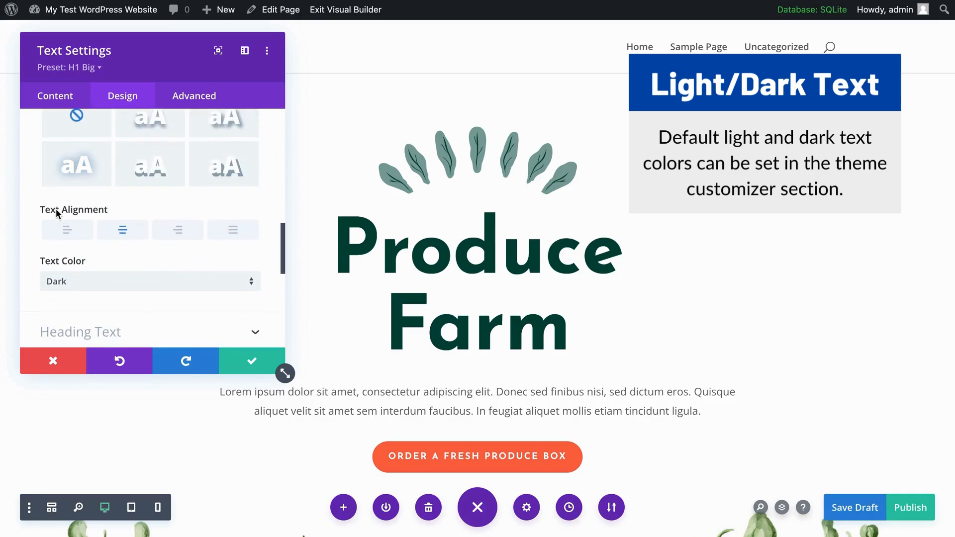
- Try the Light option for the module's Text Color setting, and set it back to Dark
left_click(103, 288)
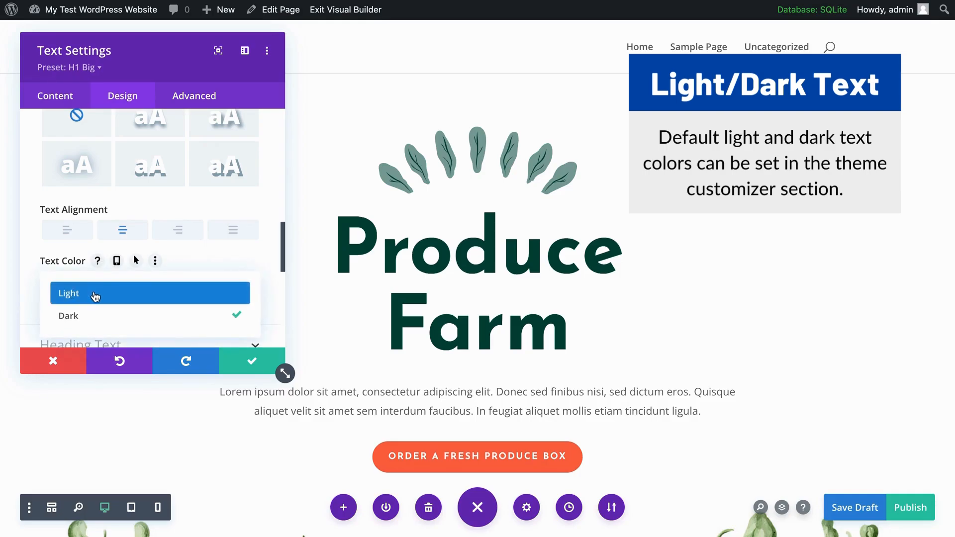
left_click(94, 295)
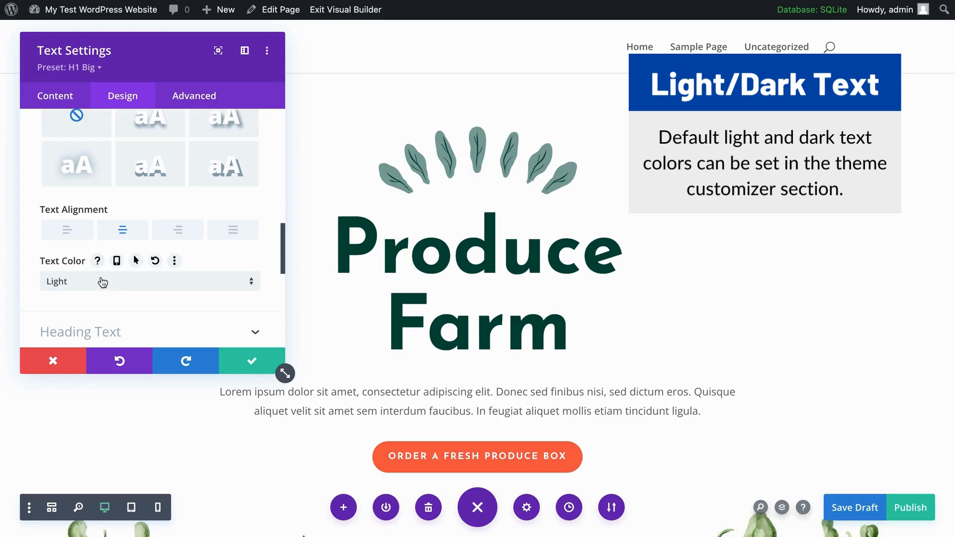
left_click(102, 282)
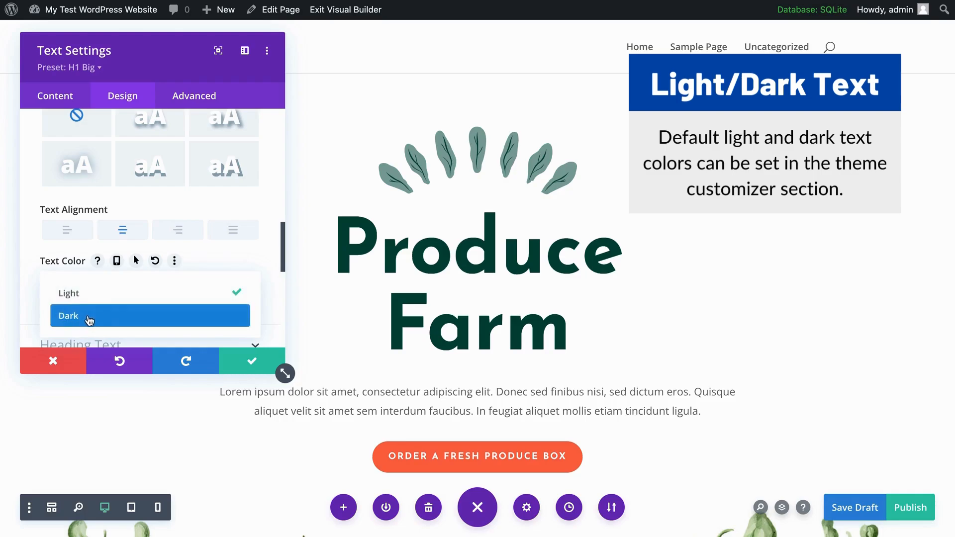
left_click(89, 318)
- Try a Text Text Size of 16 with em, rem and px units, and reset the setting to its default
scroll(106, 285, "up", 5)
scroll(106, 281, "up", 1)
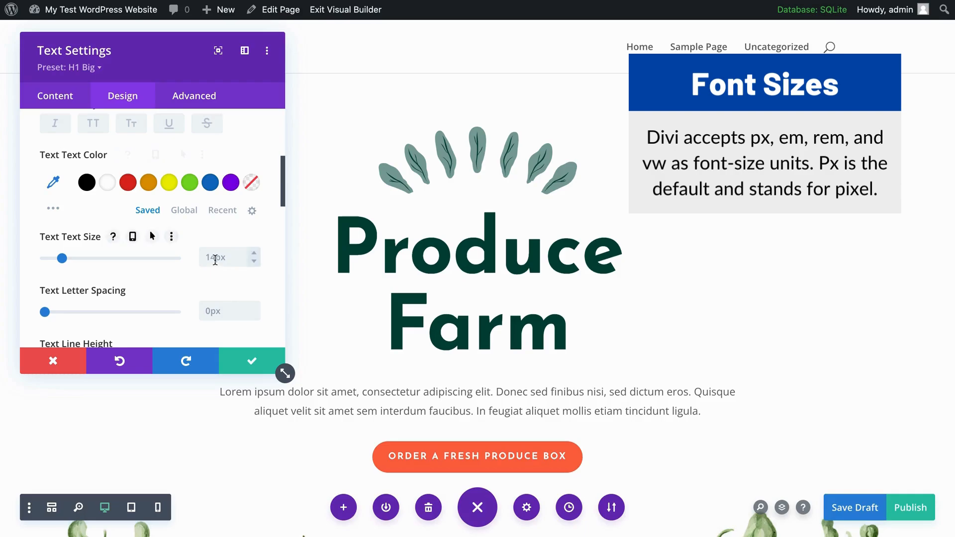
left_click(233, 258)
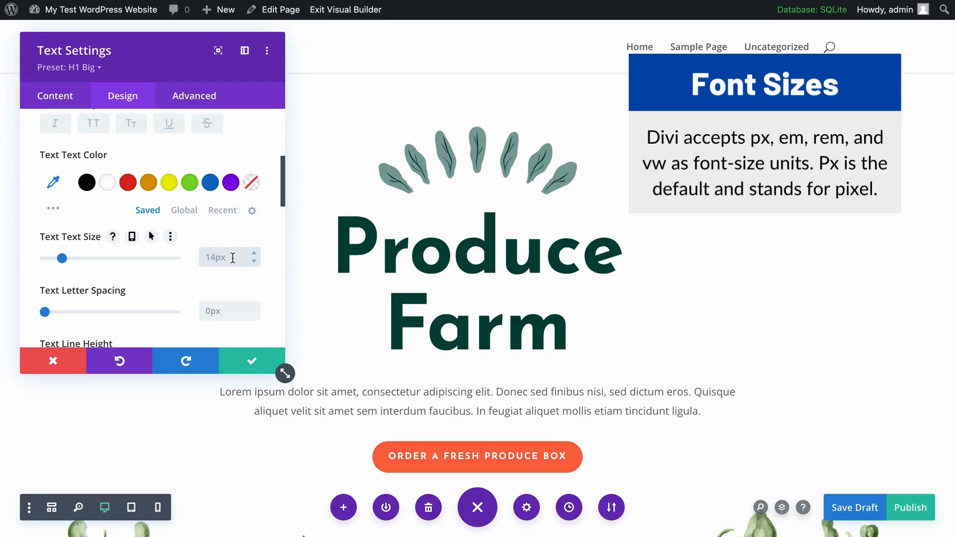
type("16")
type("em")
key("BackSpace")
key("BackSpace")
type("pxrem")
key("BackSpace")
key("BackSpace")
key("BackSpace")
type("pxpx")
key("BackSpace")
key("BackSpace")
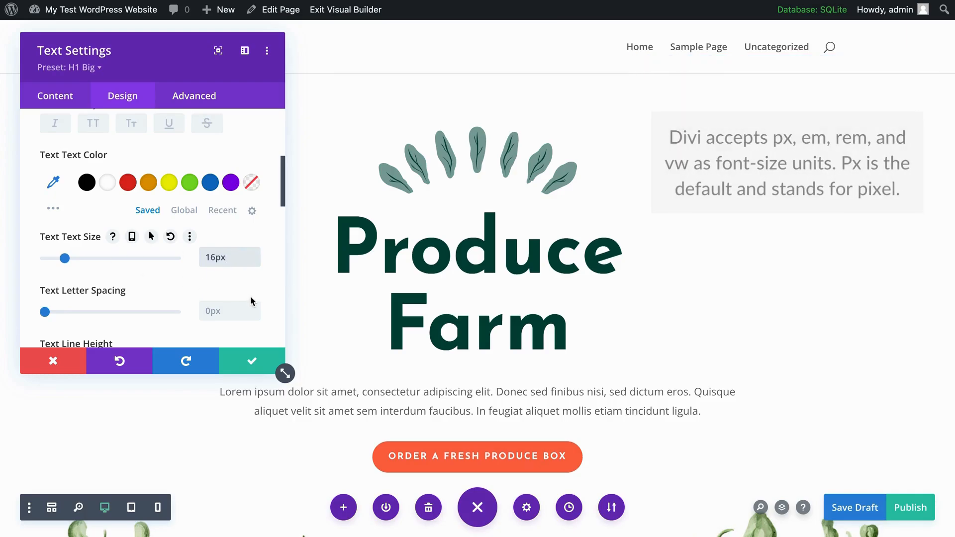
mouse_move(226, 259)
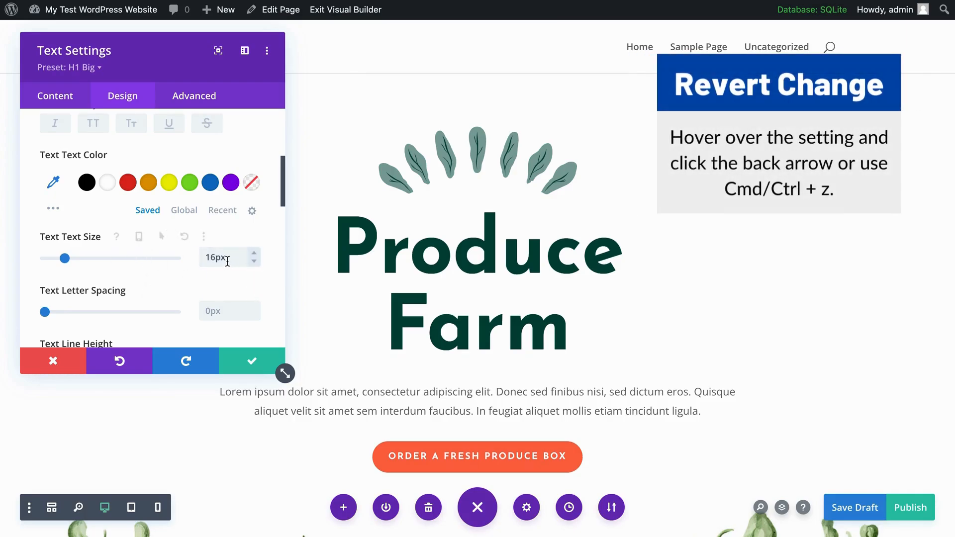
left_click(170, 238)
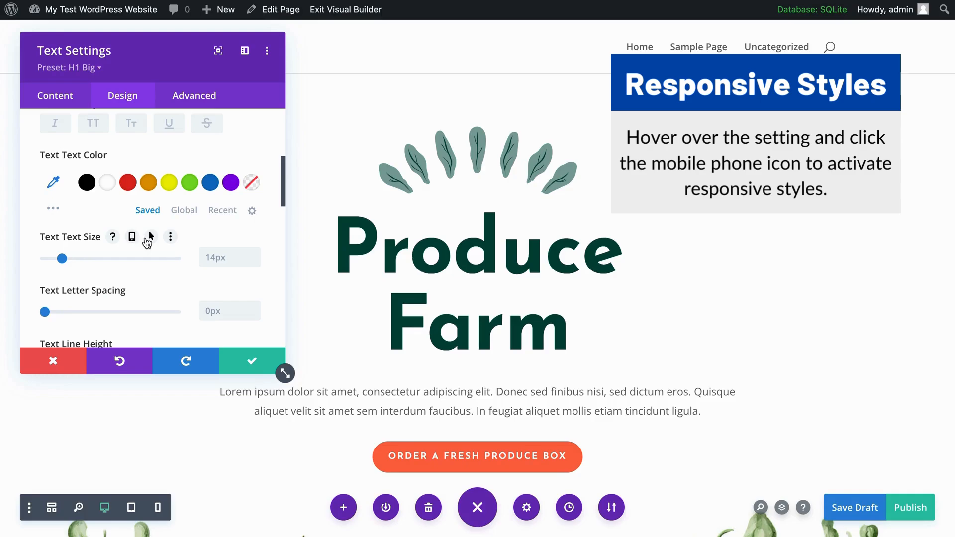
- Review the Text Text Size setting's responsive options for phone, tablet and desktop, and turn its responsive styles off again
left_click(133, 238)
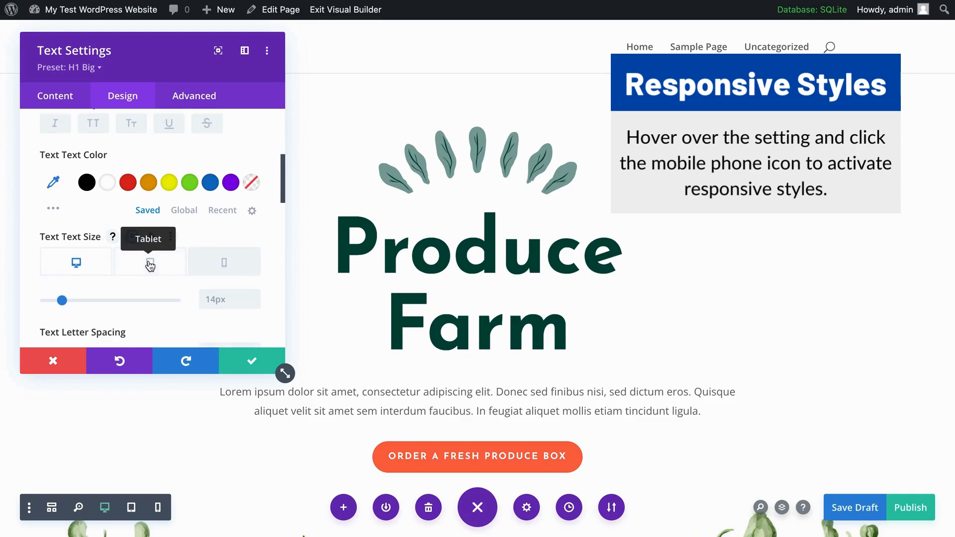
left_click(229, 272)
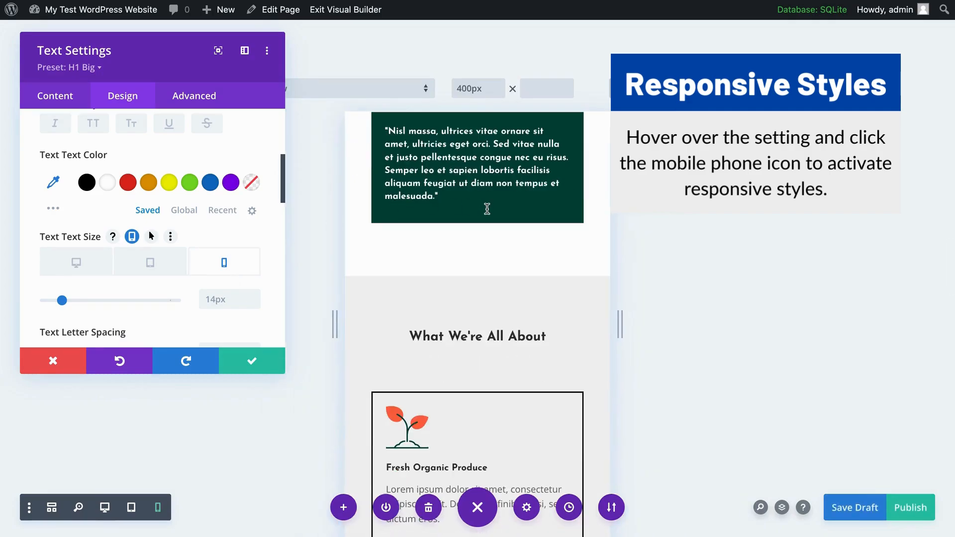
scroll(487, 209, "up", 15)
scroll(487, 210, "up", 15)
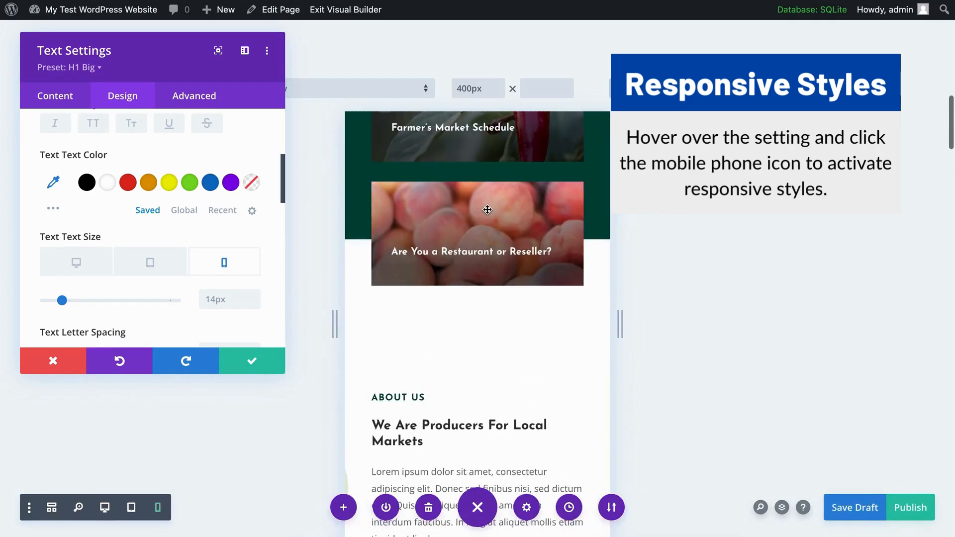
left_click(155, 263)
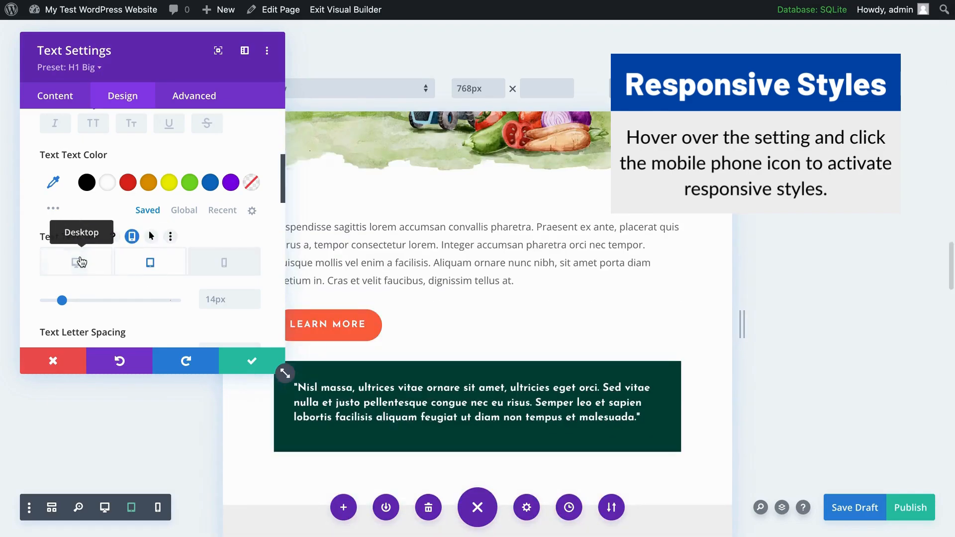
left_click(78, 262)
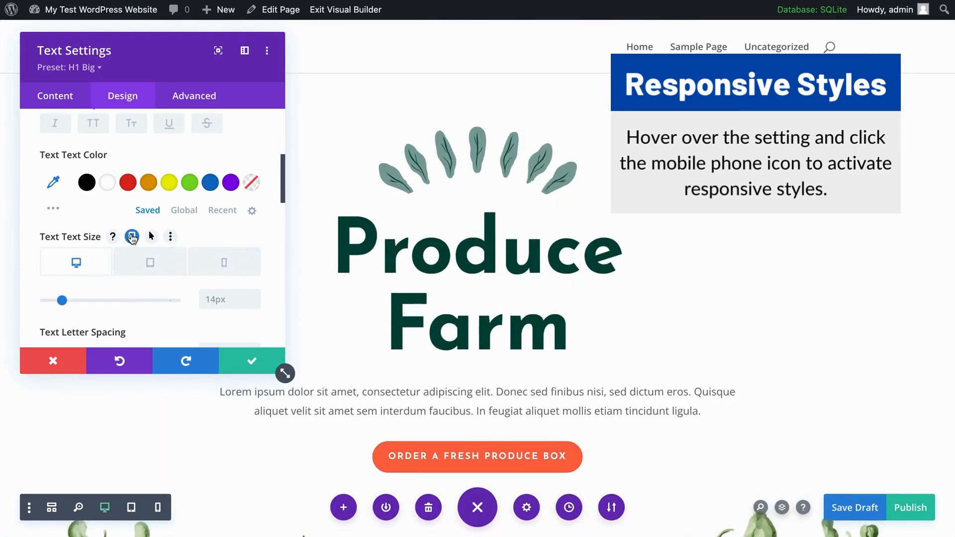
left_click(133, 237)
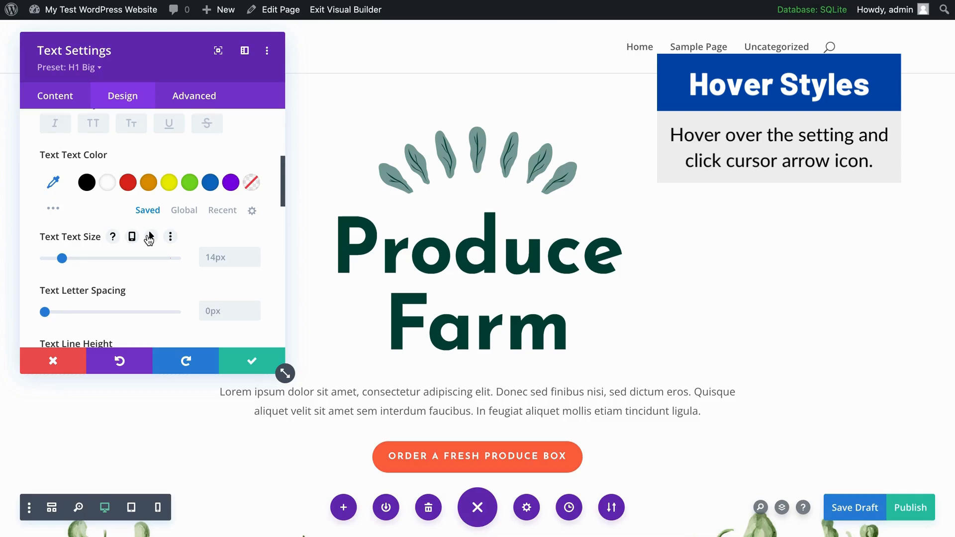
- View the hover-state option for Text Text Size and turn hover styles off again
left_click(150, 237)
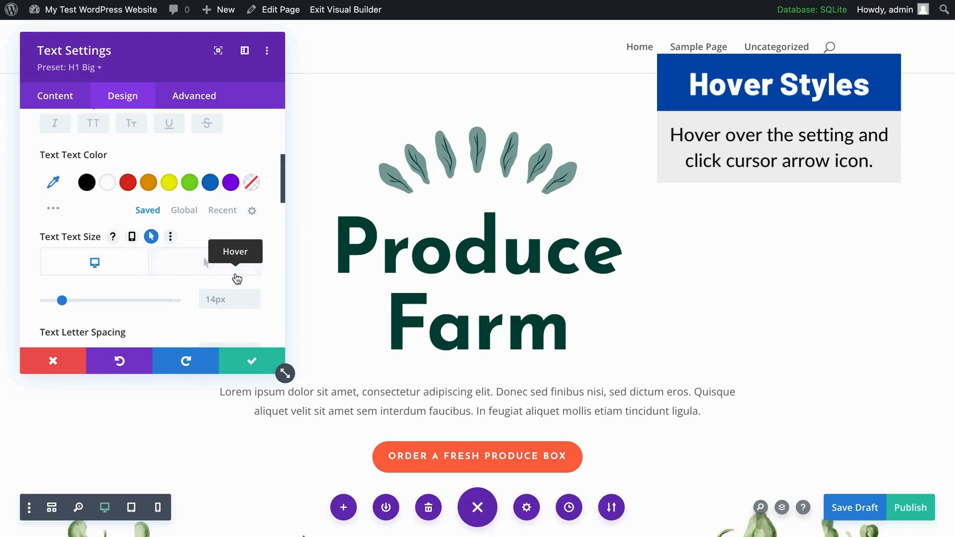
left_click(225, 270)
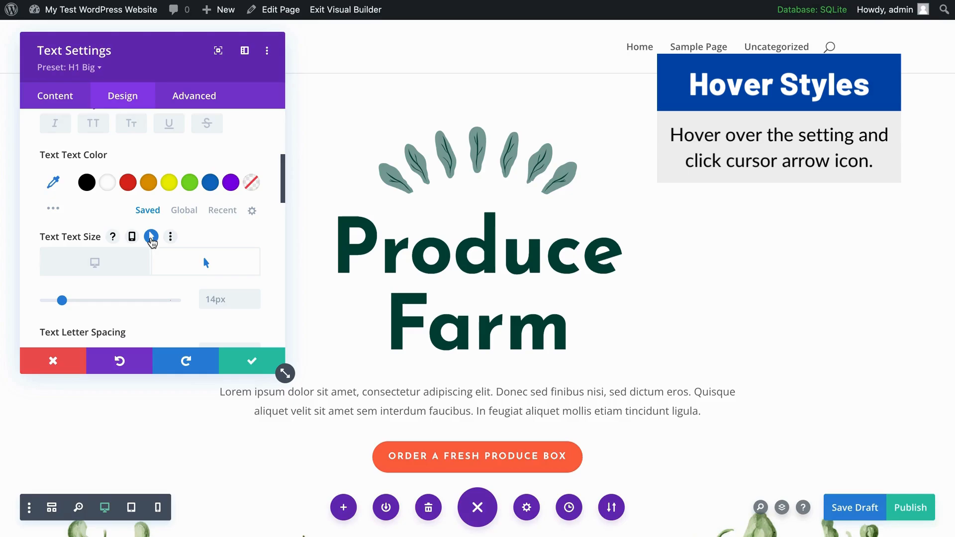
left_click(152, 237)
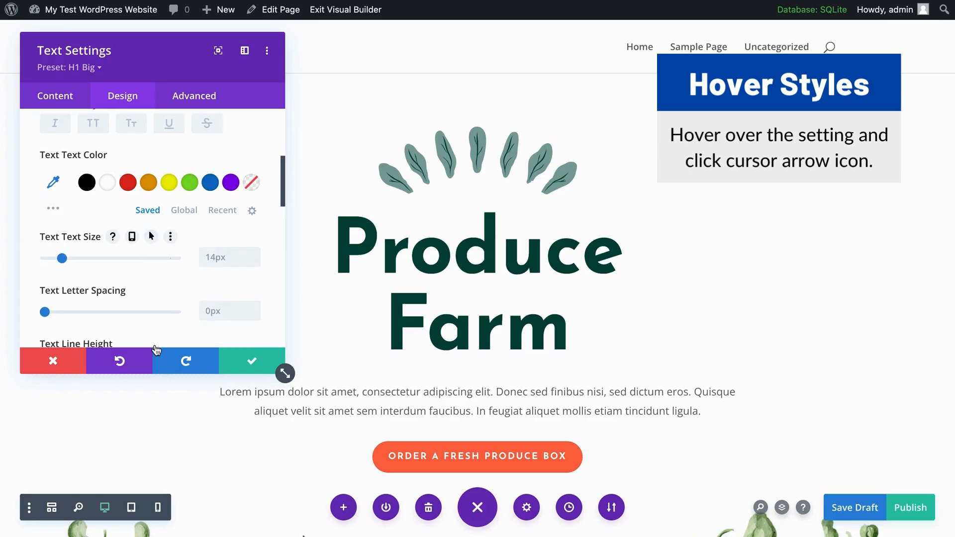
- Examine the Text design options for links, unordered lists, ordered lists and blockquotes, and collapse the Text group
scroll(155, 288, "down", 5)
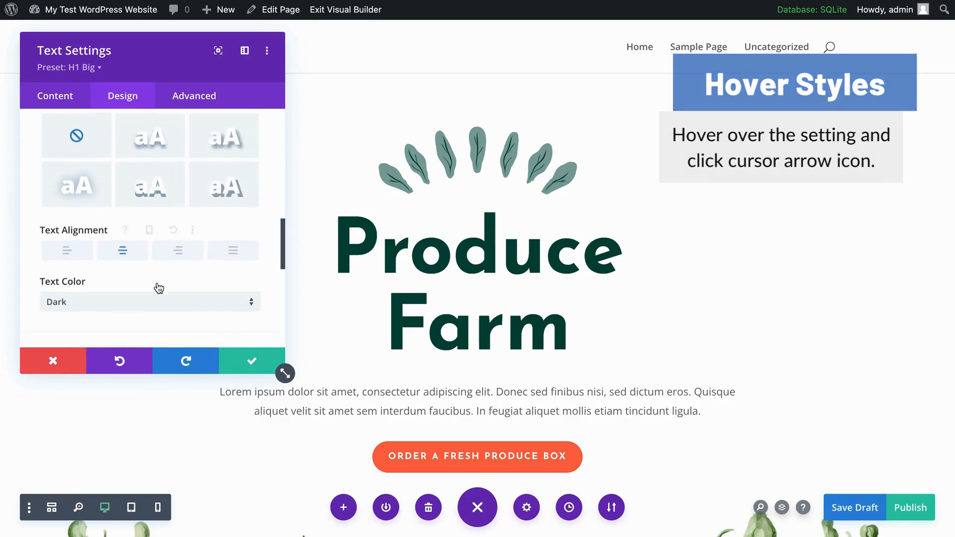
scroll(158, 288, "up", 8)
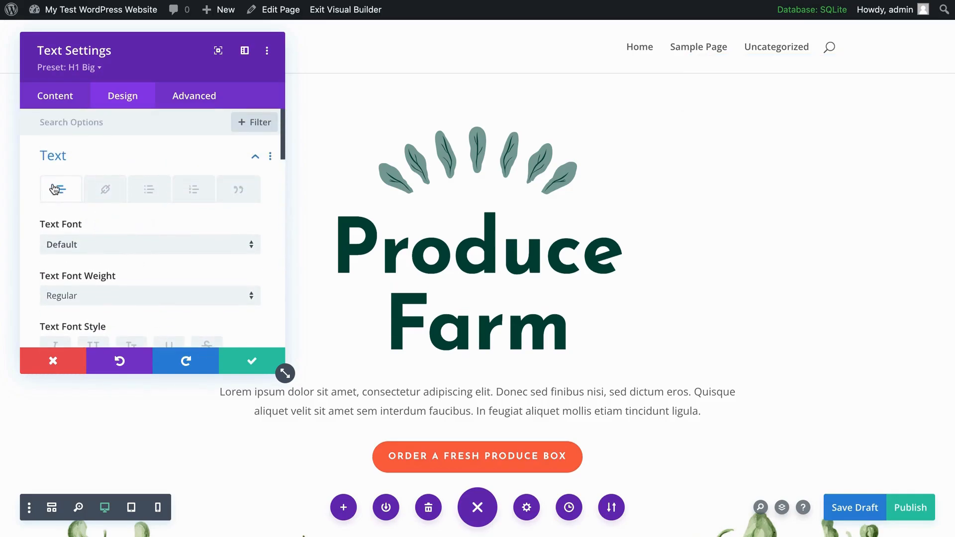
left_click(107, 191)
scroll(103, 248, "down", 5)
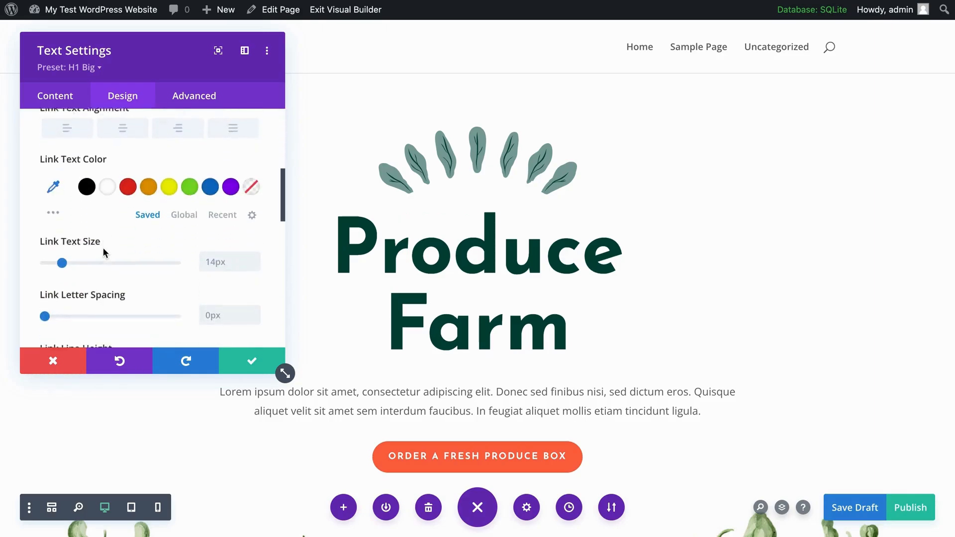
scroll(103, 247, "up", 5)
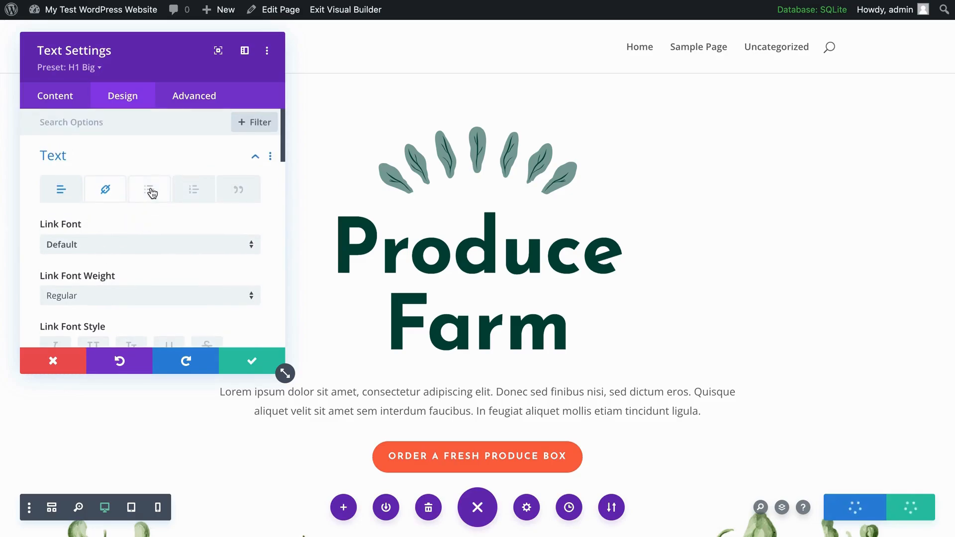
left_click(150, 191)
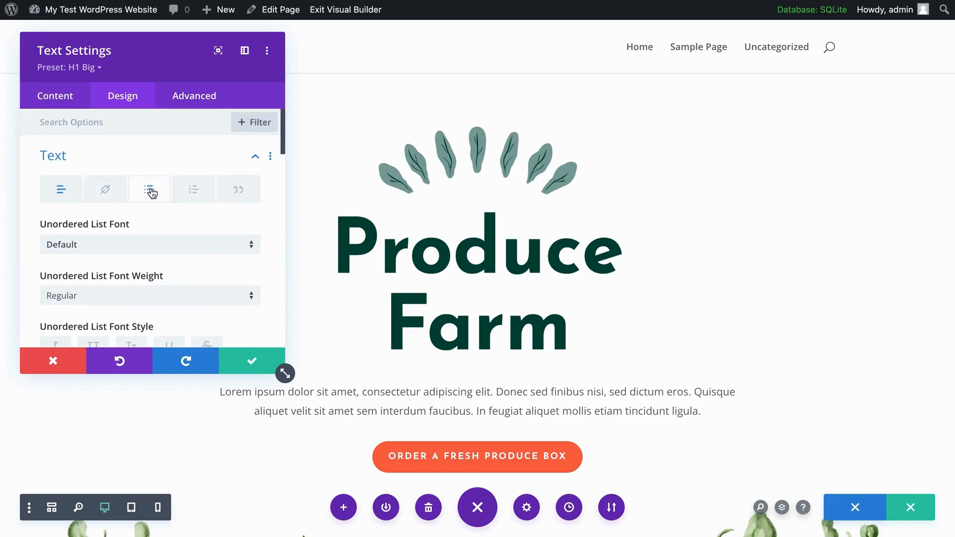
left_click(196, 195)
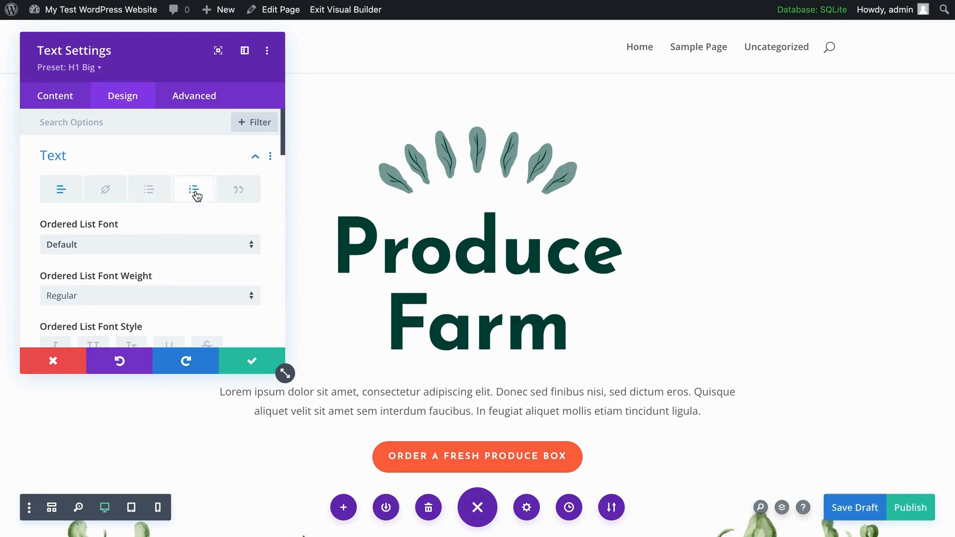
left_click(242, 199)
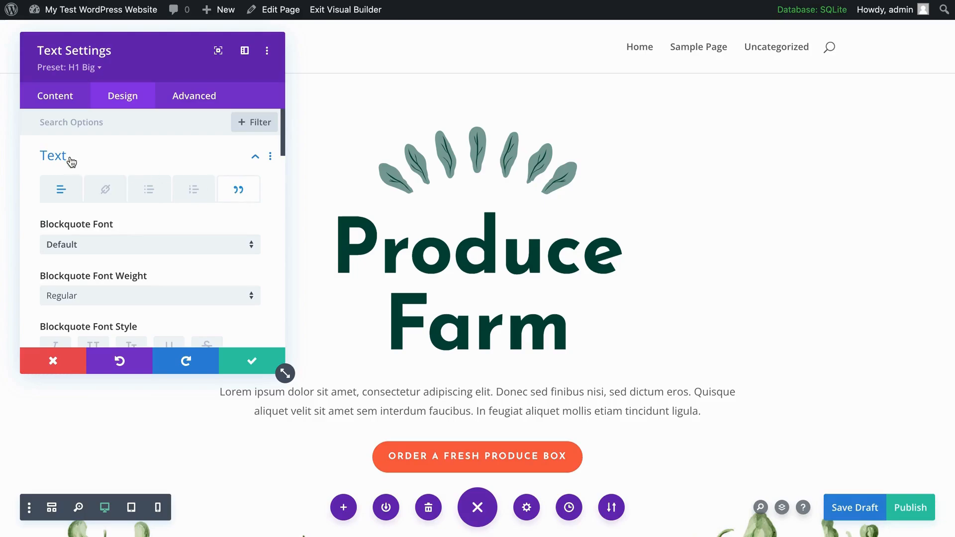
left_click(163, 164)
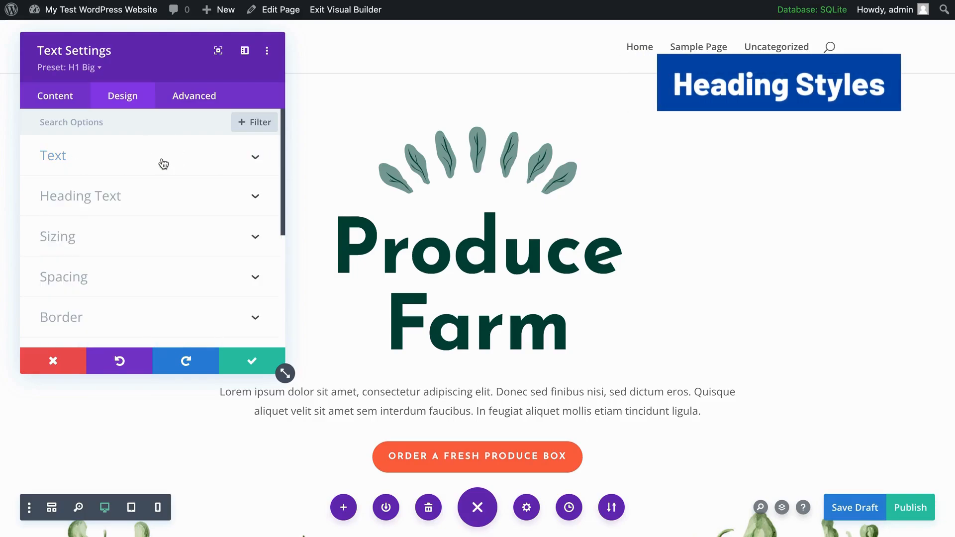
- Examine the Heading Text design options for the H1 and H2 levels, including font, weight, style and alignment
left_click(156, 198)
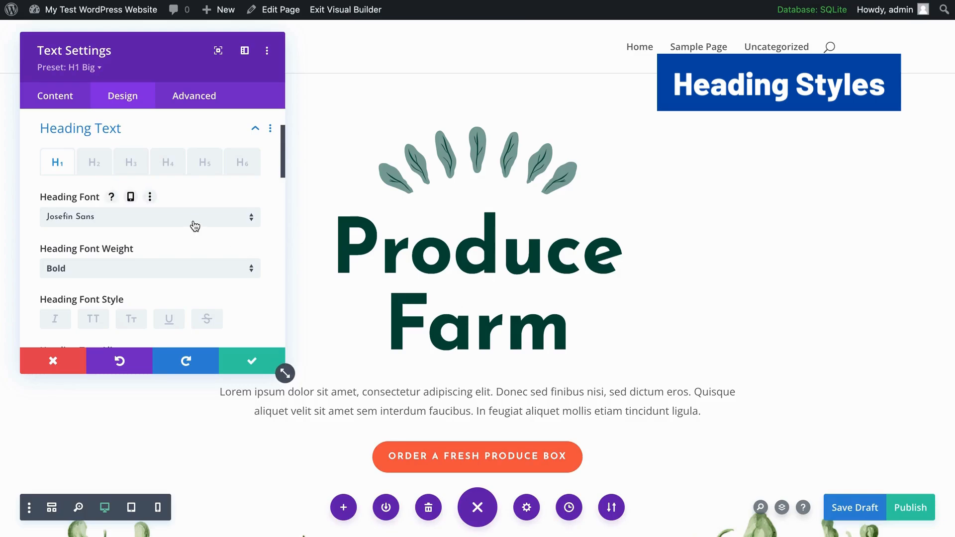
scroll(180, 255, "down", 2)
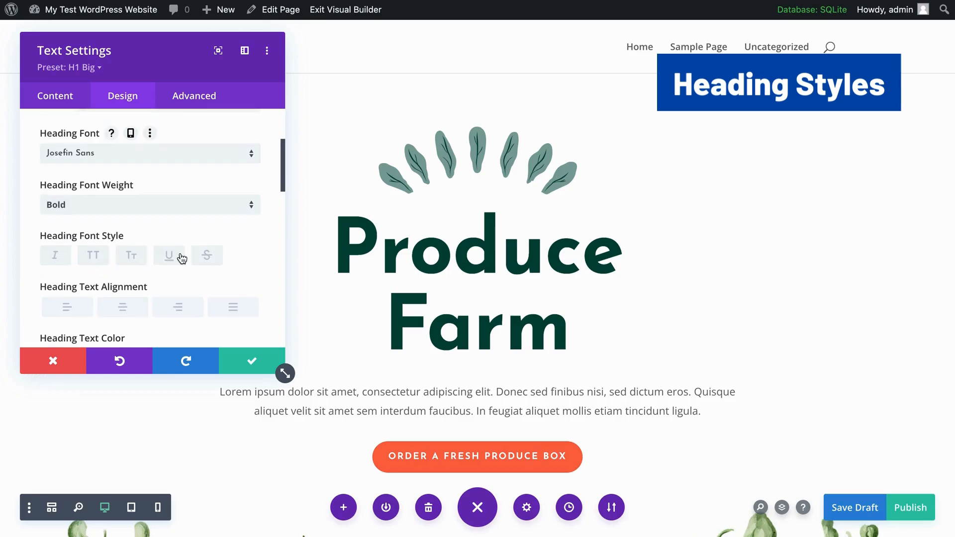
scroll(181, 255, "up", 4)
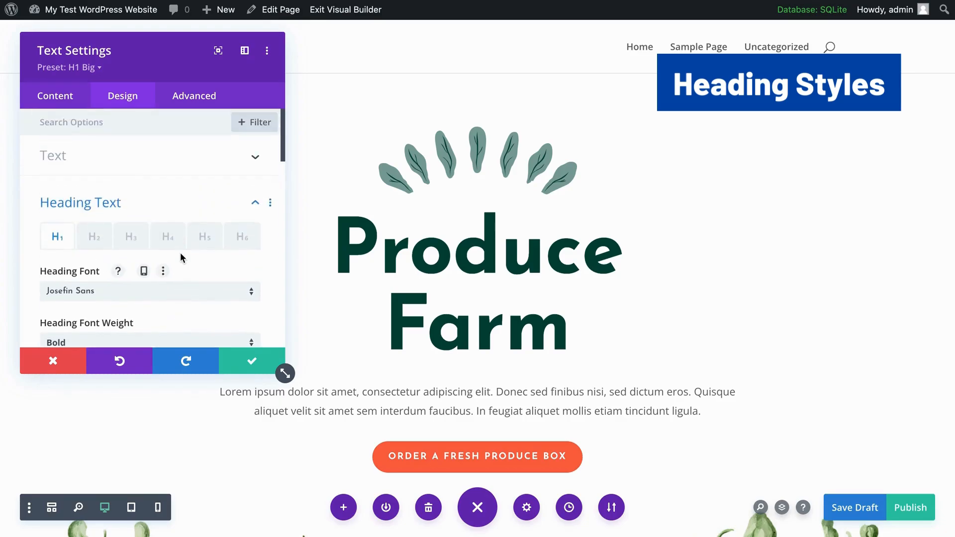
left_click(60, 238)
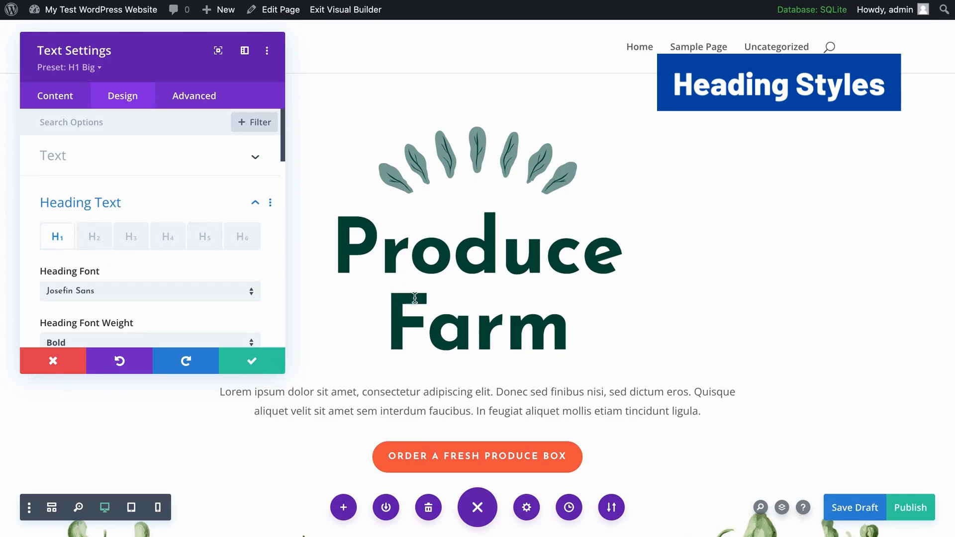
left_click(94, 238)
left_click(58, 236)
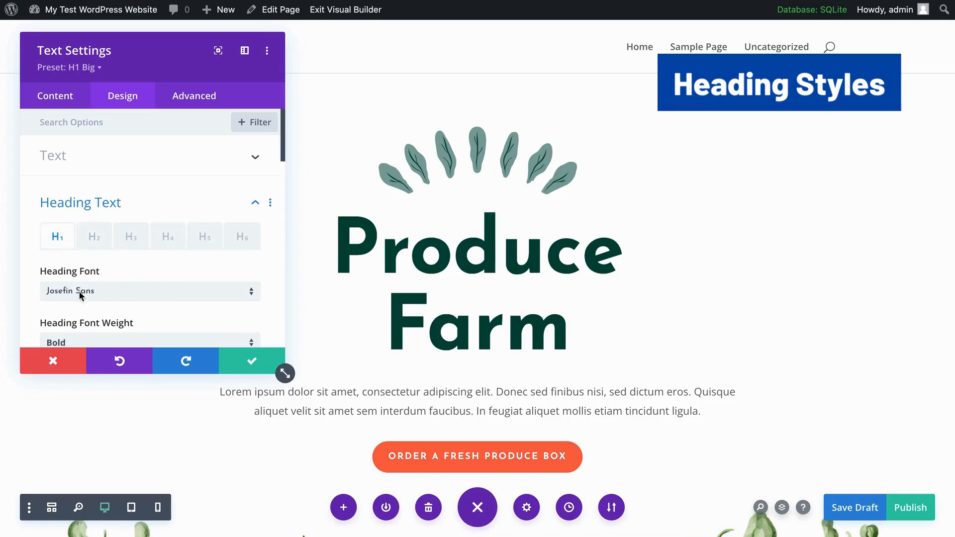
scroll(80, 296, "down", 3)
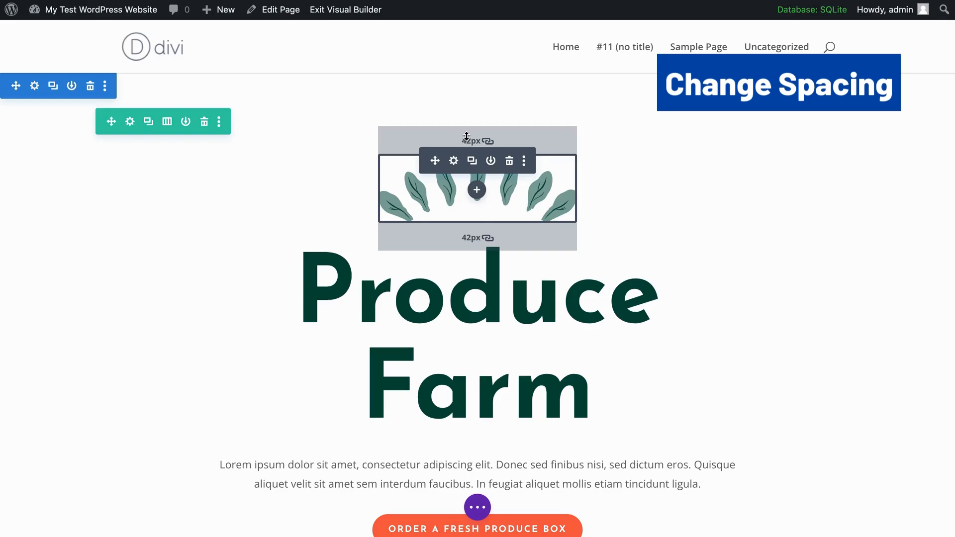
- Check the leaf image module's margin and padding in its Spacing design settings, and close the settings without saving
left_click(454, 160)
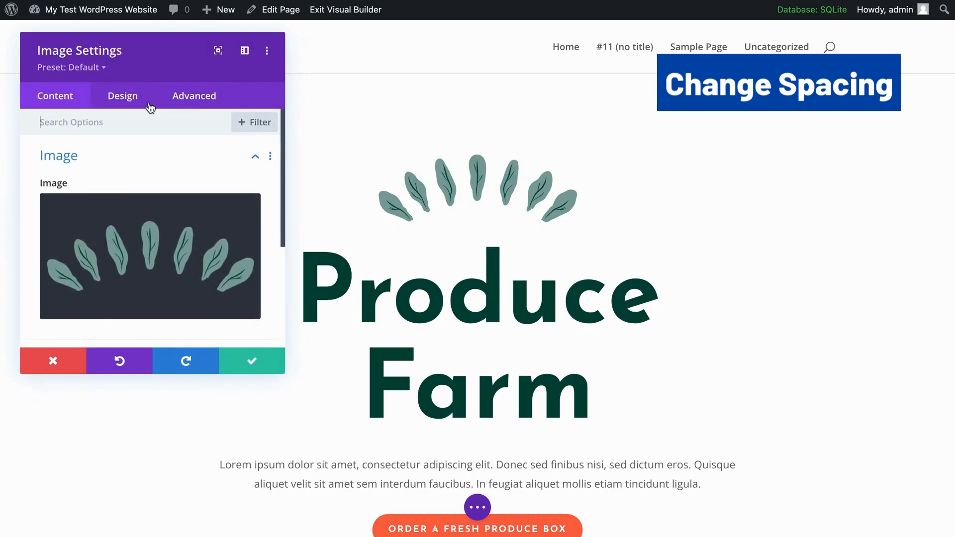
left_click(124, 99)
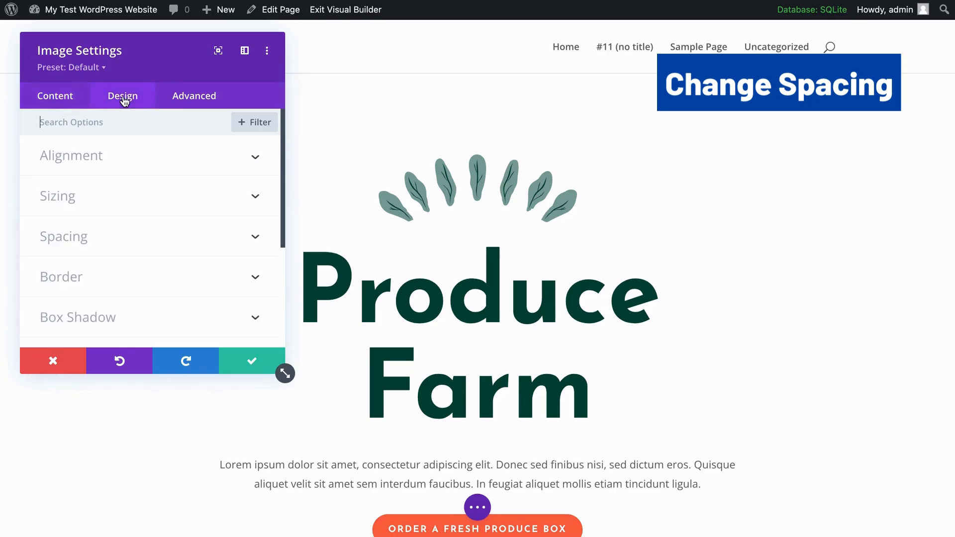
left_click(135, 235)
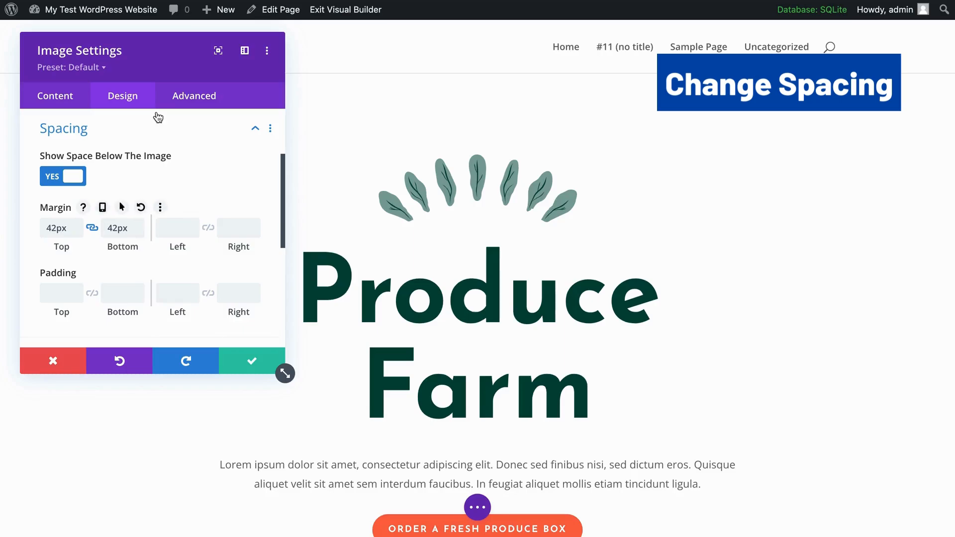
left_click(53, 362)
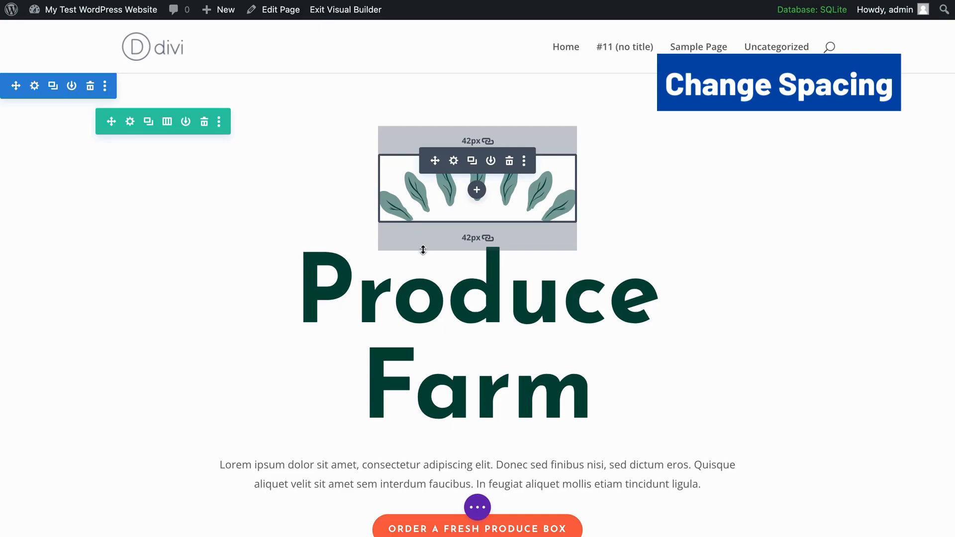
- Reduce the leaf image's linked top and bottom margins directly on the page canvas
left_click(423, 250)
left_click_drag(423, 250, 438, 167)
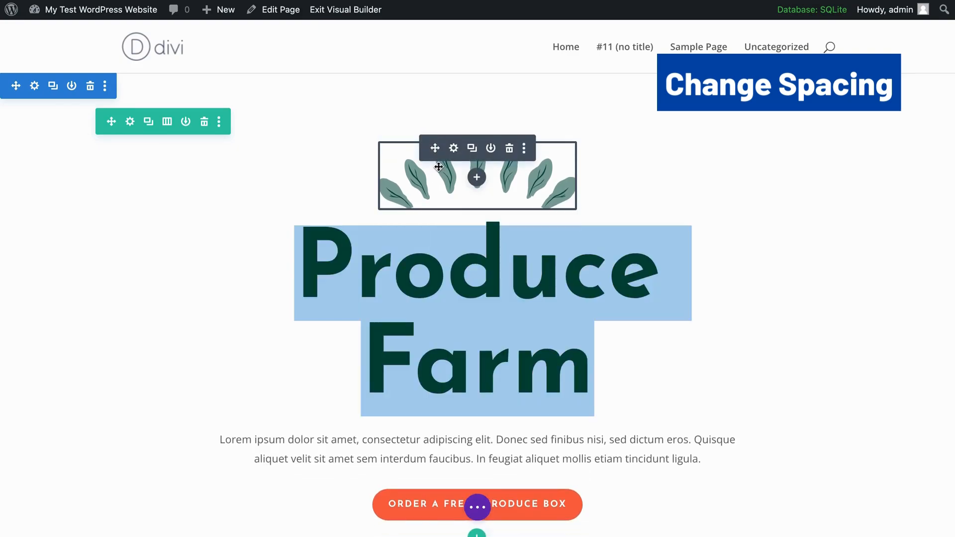
mouse_move(438, 220)
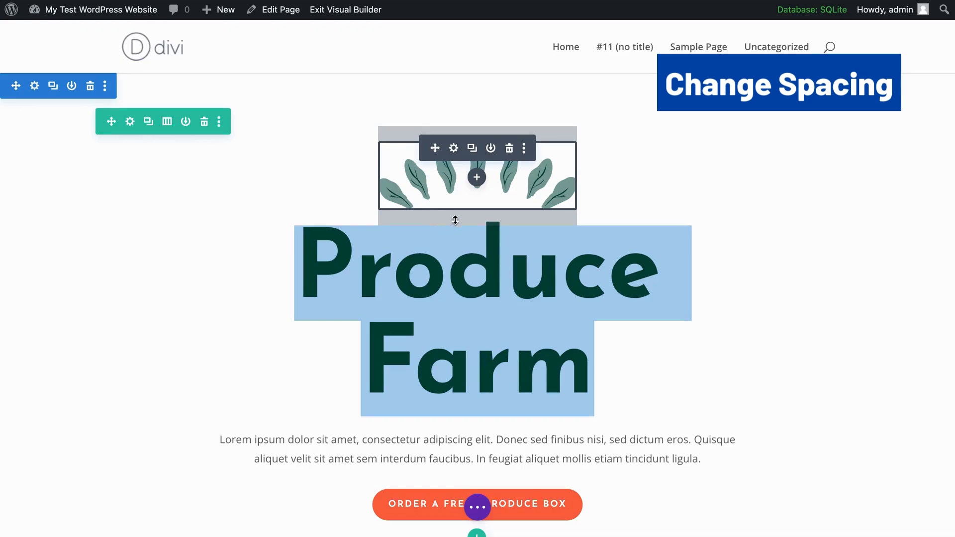
left_click_drag(457, 219, 488, 209)
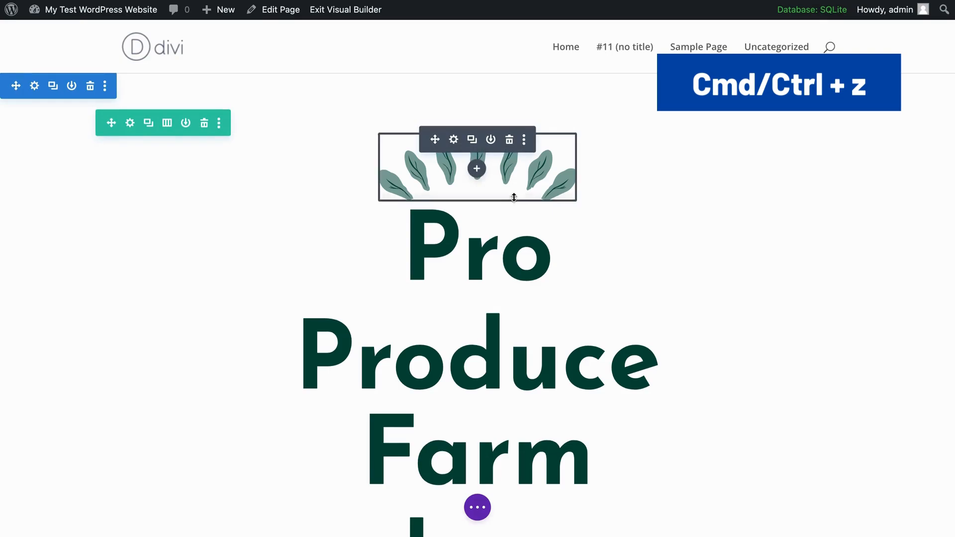
- Close the leaf image's settings without saving and undo the recent page edits, including the image's reduced top and bottom margins
left_click(453, 139)
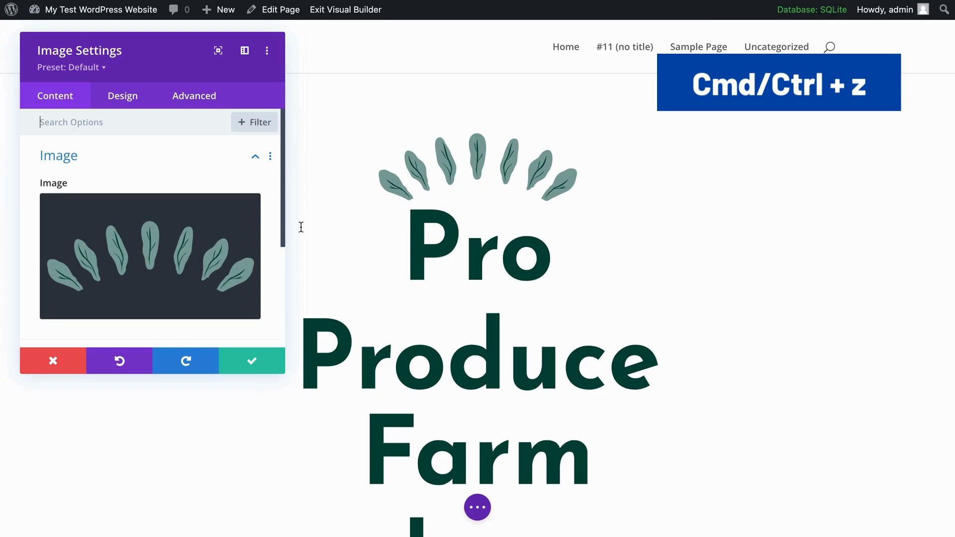
left_click(53, 361)
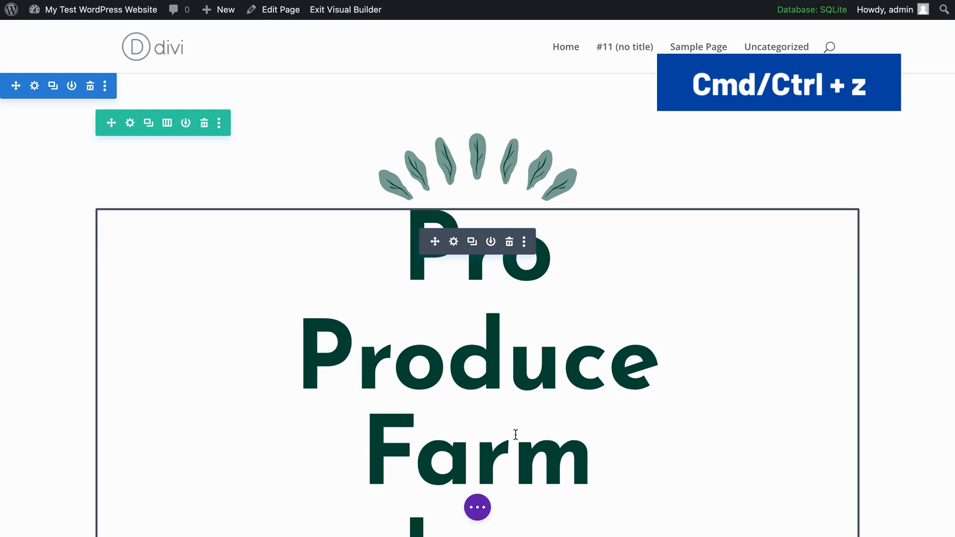
key("ctrl+z")
key("ctrl+z")
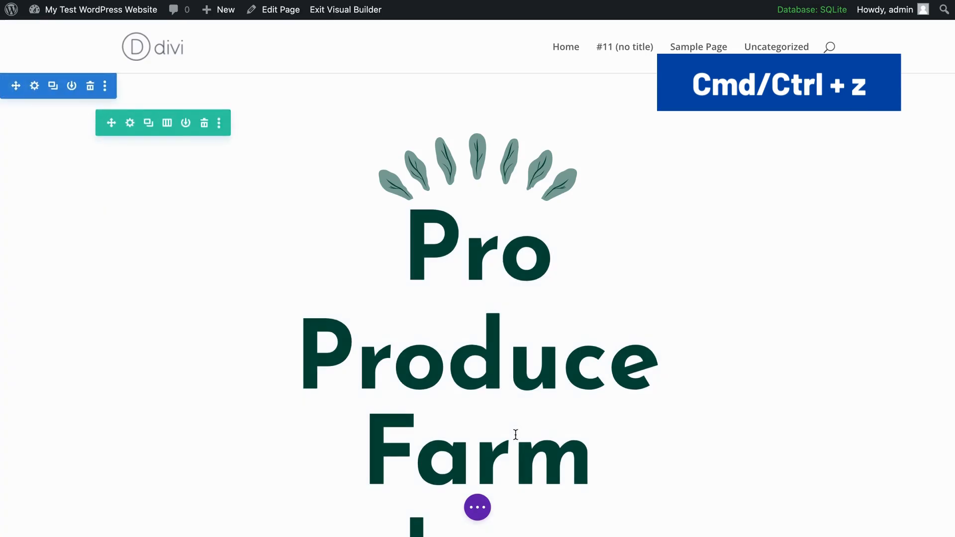
key("ctrl+z")
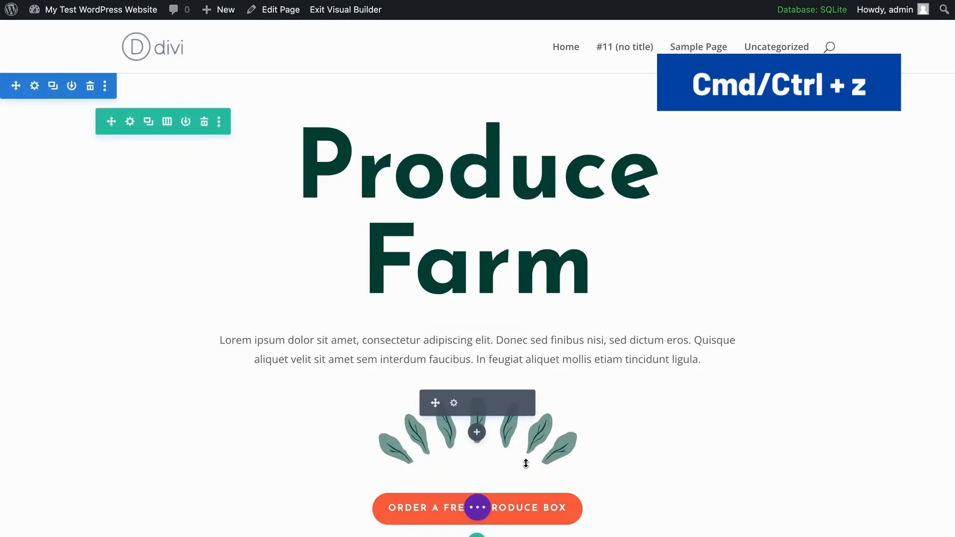
- Move the leaf image module above the Produce Farm heading, trying the spot between the heading and the paragraph before returning it there
left_click_drag(435, 405, 411, 149)
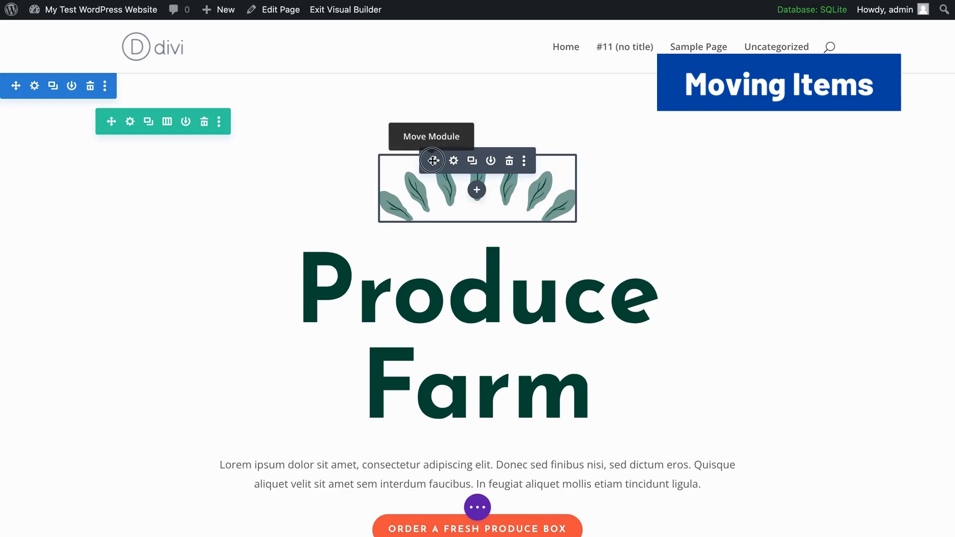
left_click_drag(433, 160, 432, 128)
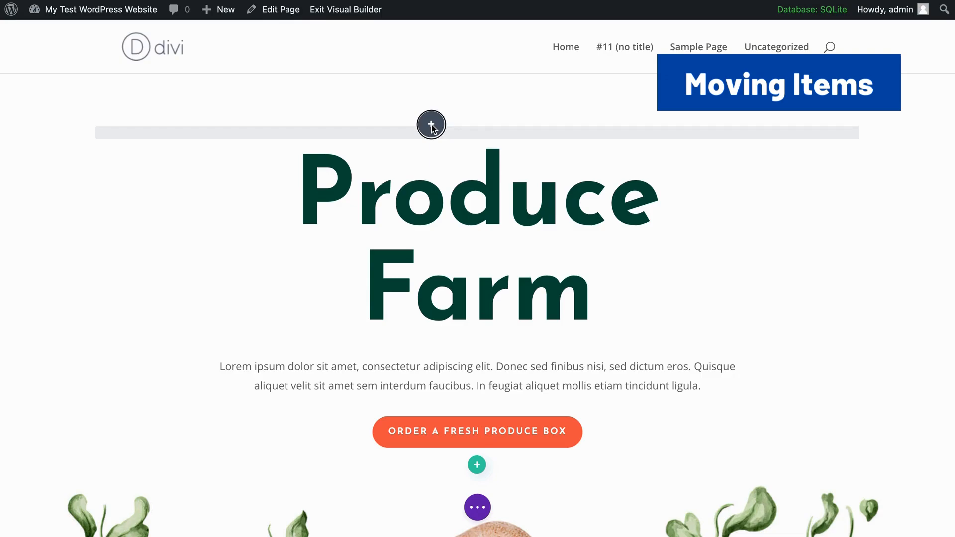
left_click_drag(432, 127, 437, 345)
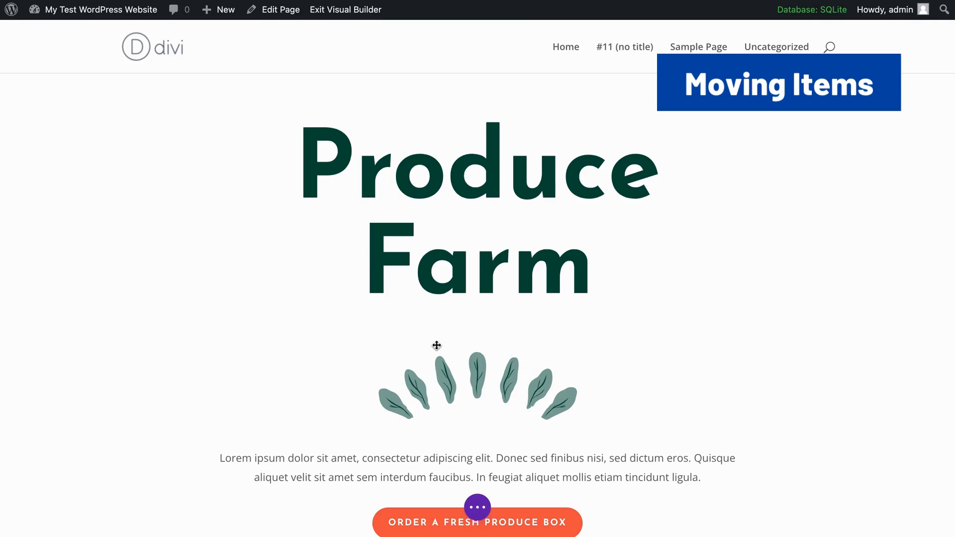
mouse_move(446, 367)
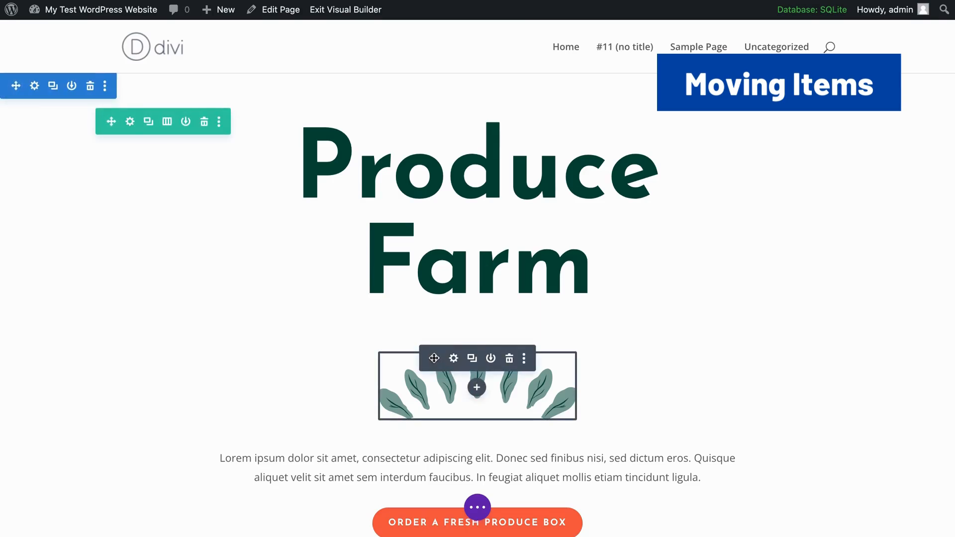
left_click_drag(434, 358, 432, 138)
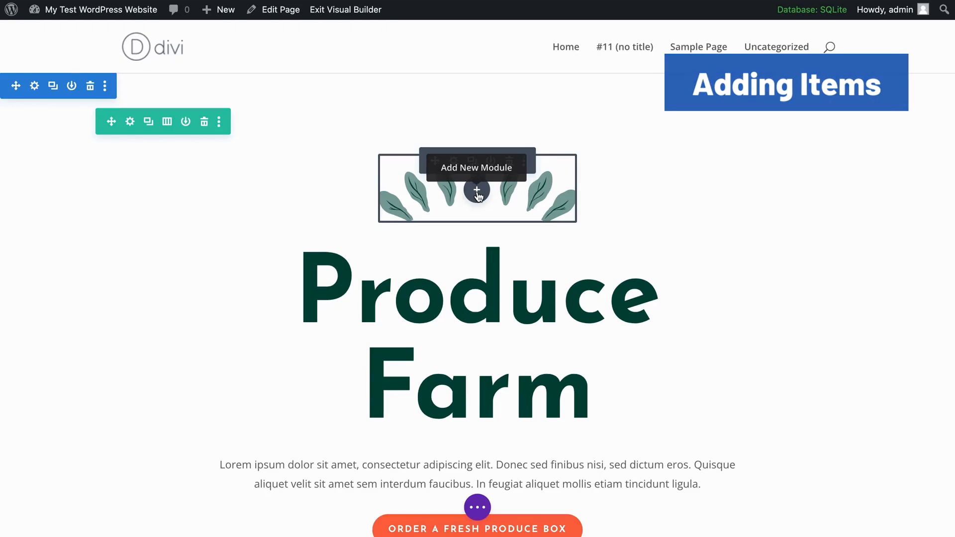
- Examine the modules available to insert below the leaf image, from Accordion to Video Slider, and close the list without adding one
left_click(478, 192)
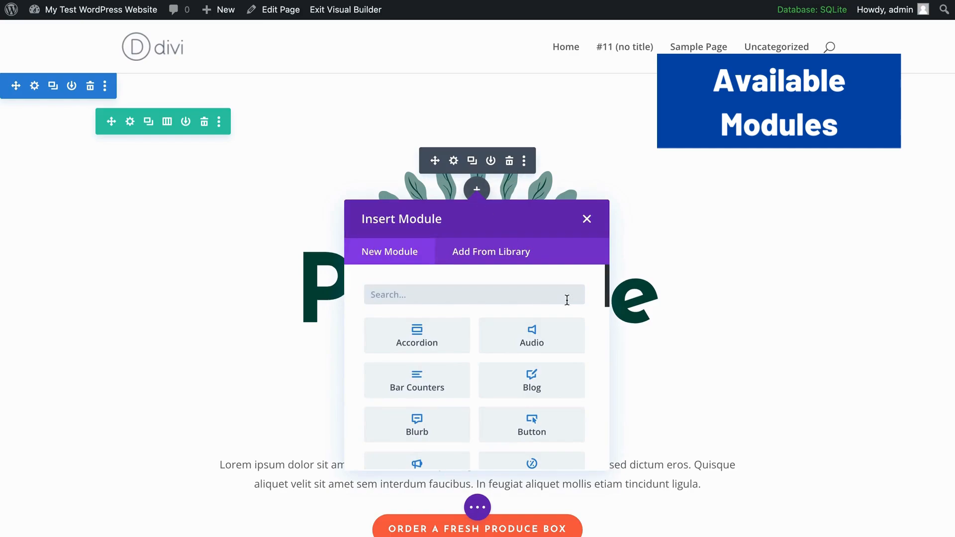
scroll(554, 355, "down", 2)
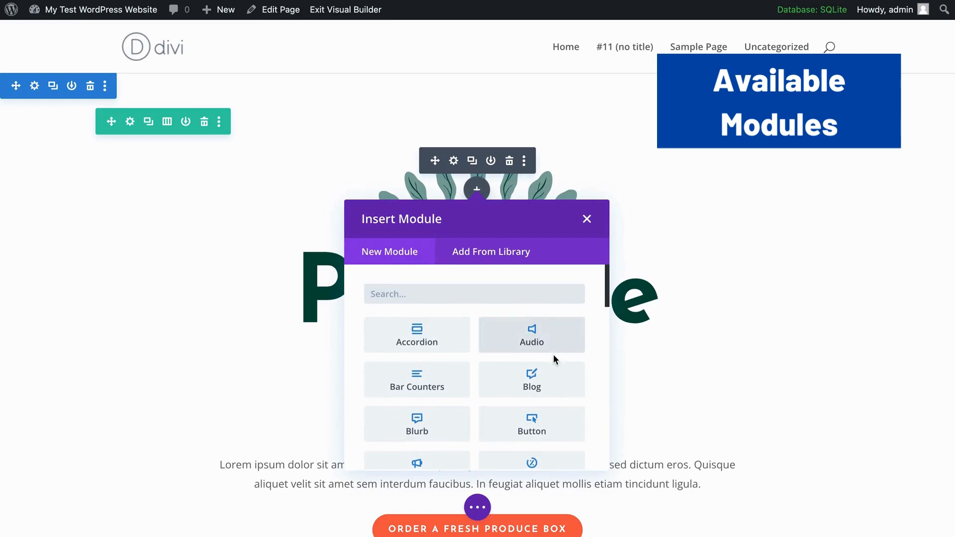
scroll(554, 355, "down", 5)
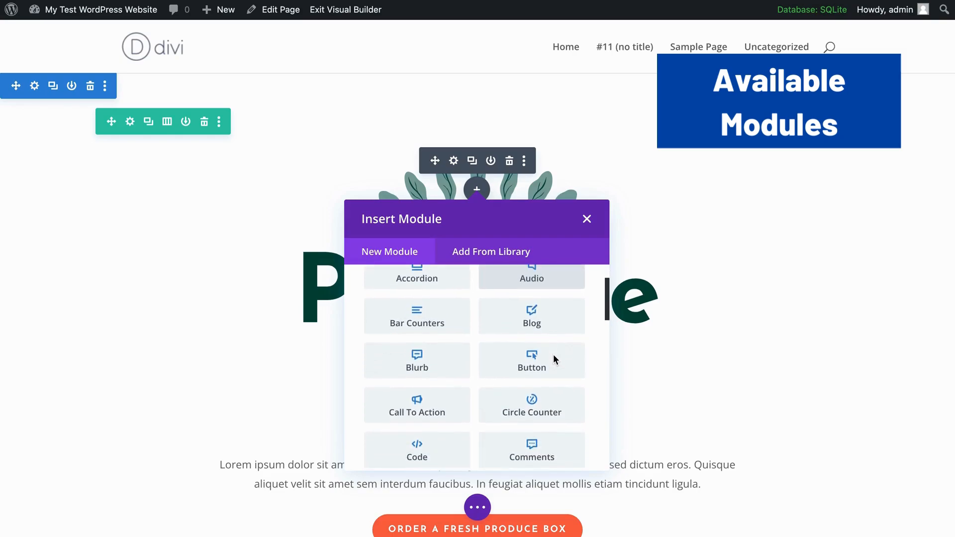
scroll(553, 355, "down", 3)
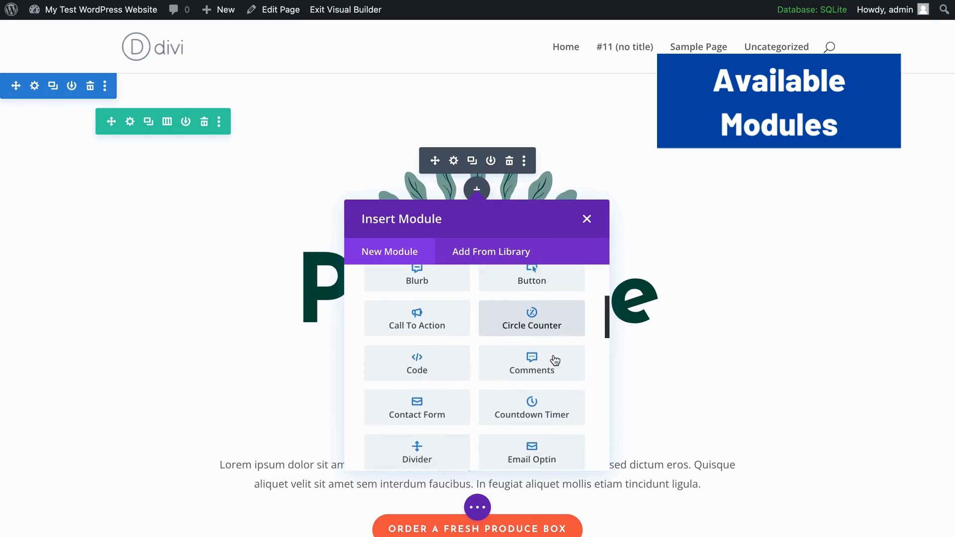
scroll(555, 361, "down", 8)
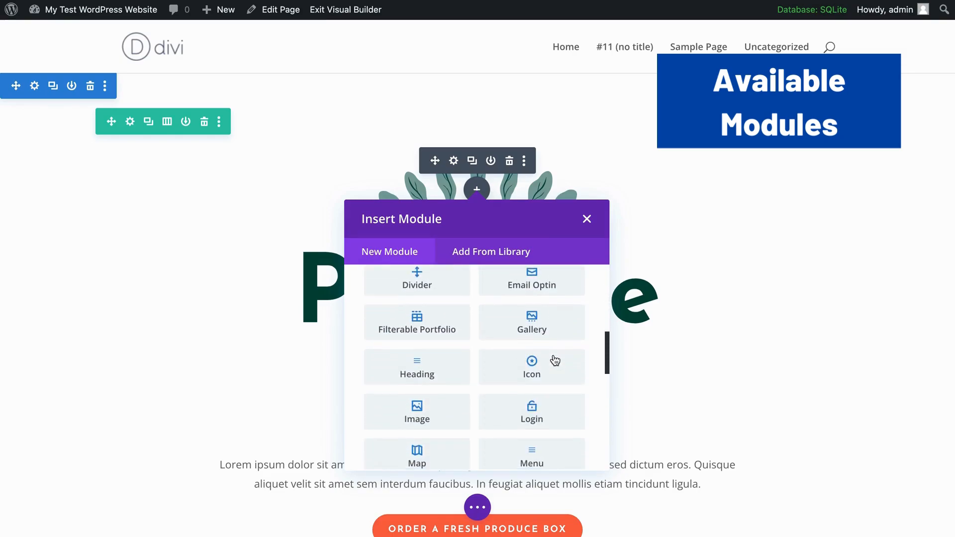
scroll(555, 360, "down", 4)
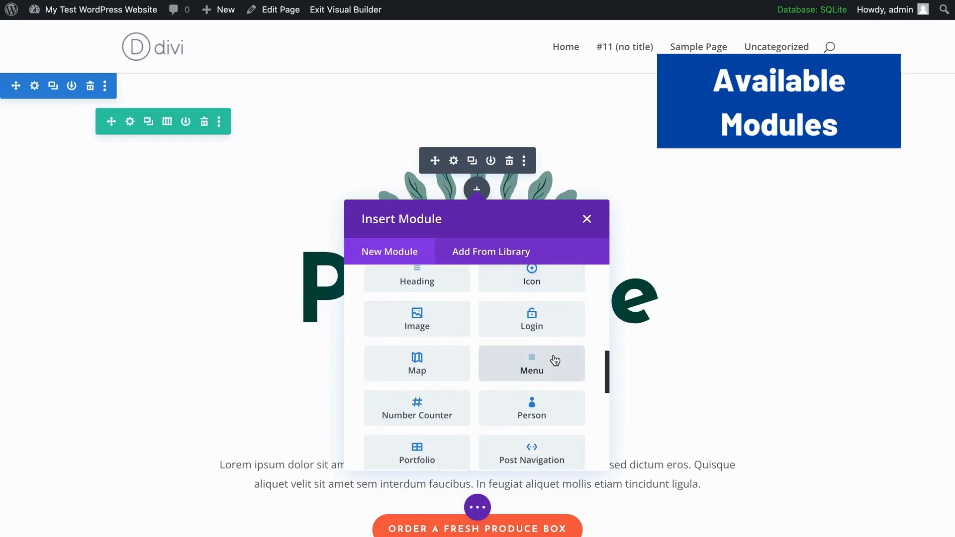
scroll(555, 360, "down", 9)
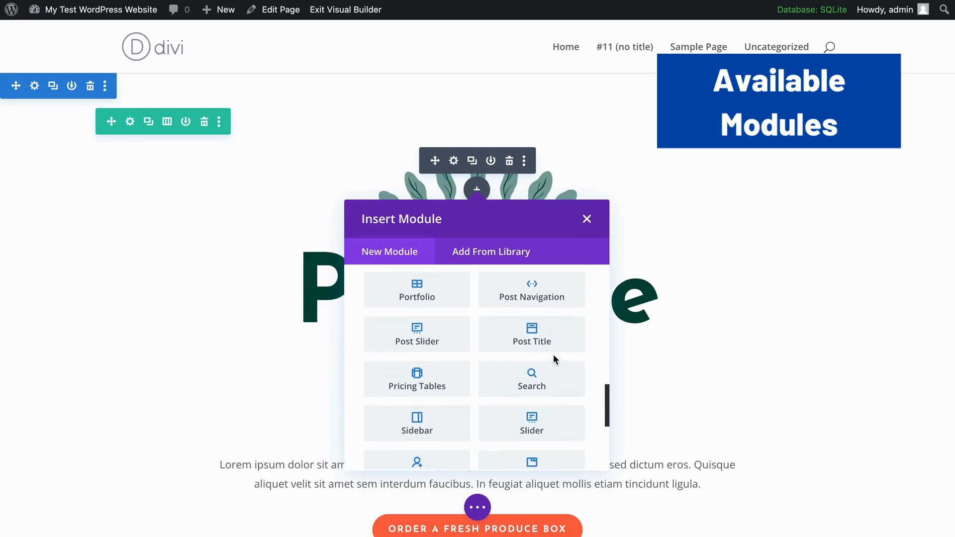
scroll(554, 354, "down", 4)
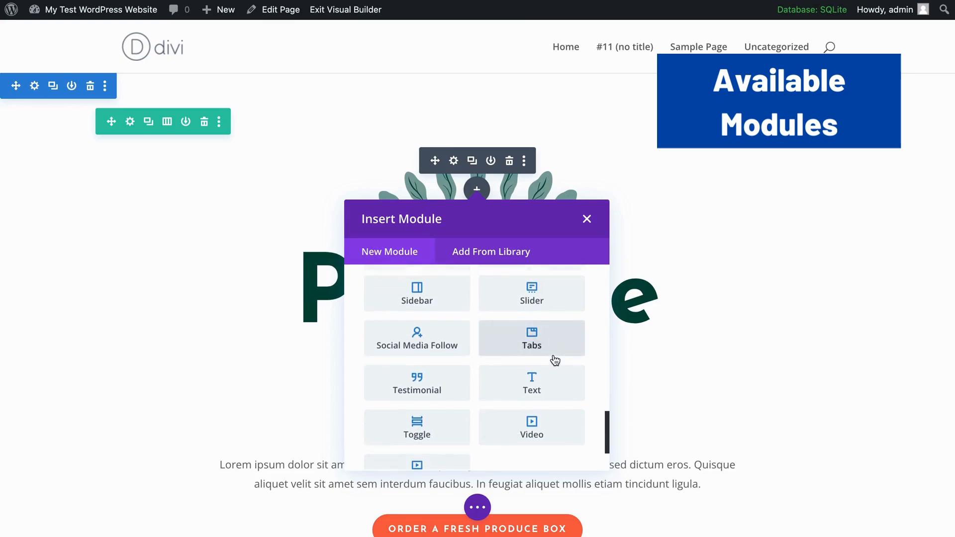
scroll(553, 355, "down", 1)
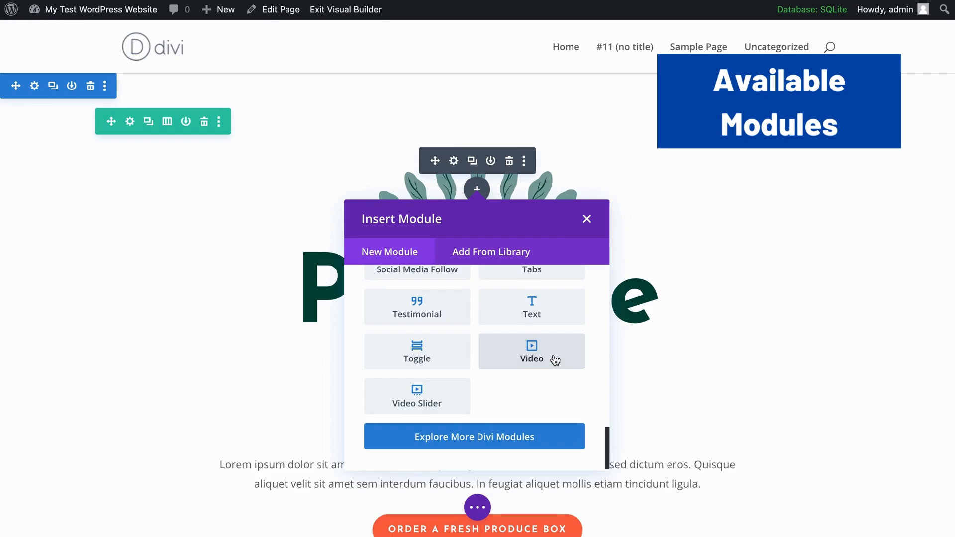
scroll(555, 360, "up", 15)
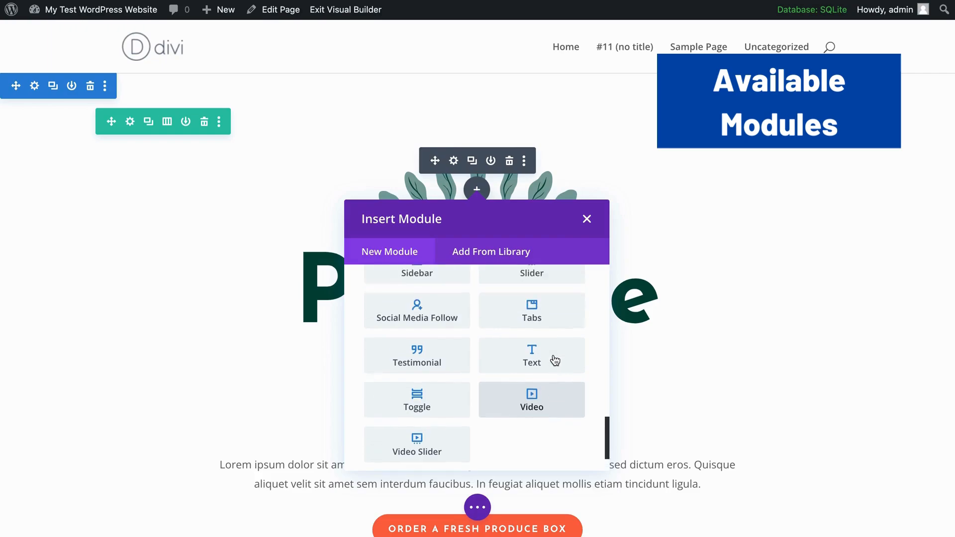
scroll(553, 354, "up", 3)
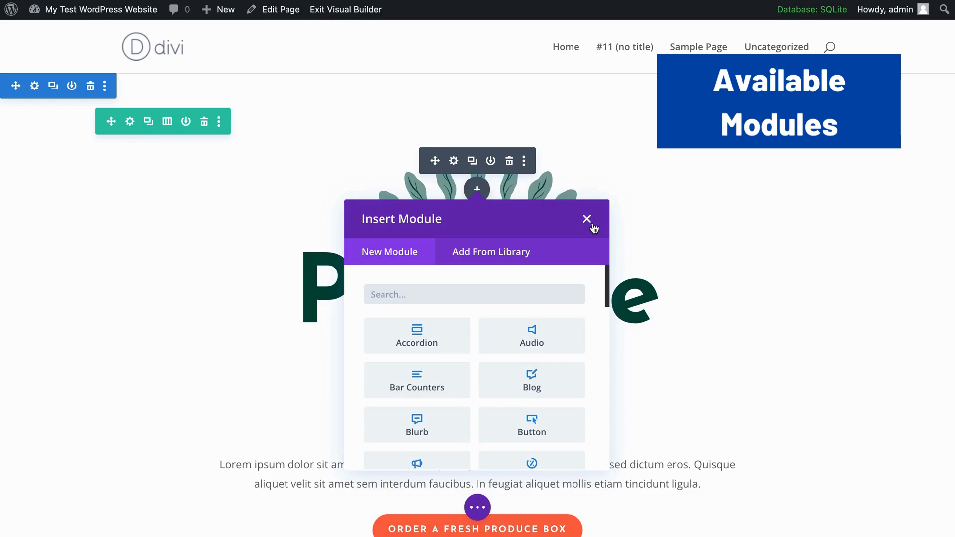
scroll(544, 333, "down", 12)
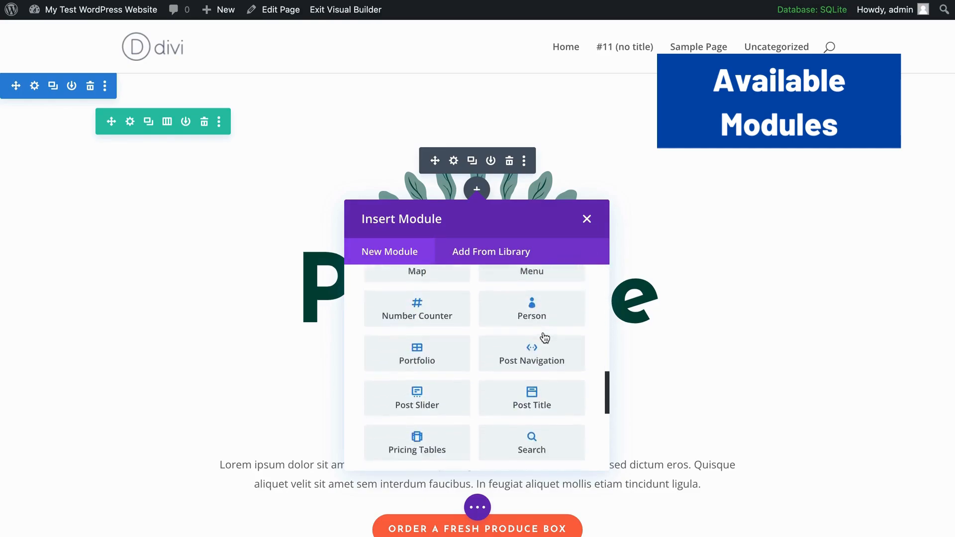
scroll(543, 331, "down", 4)
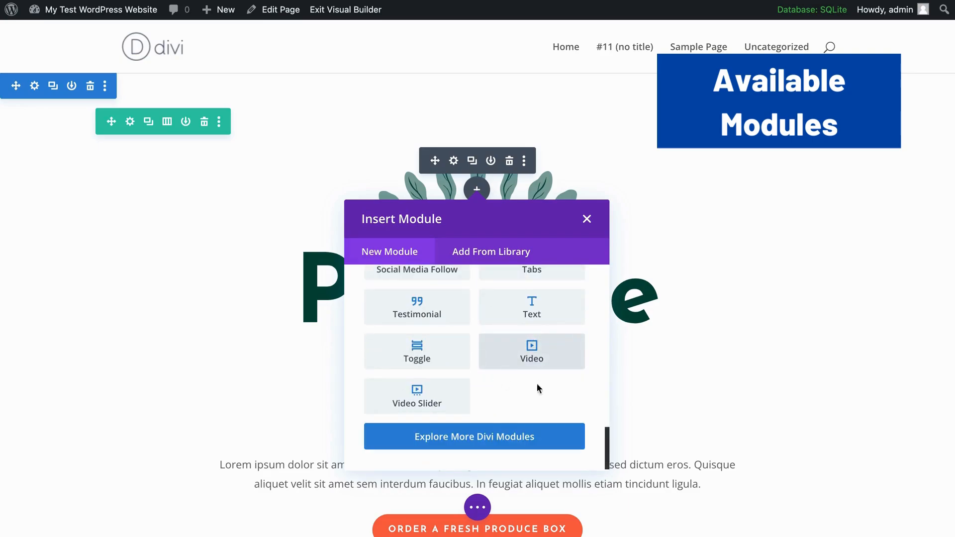
left_click(587, 219)
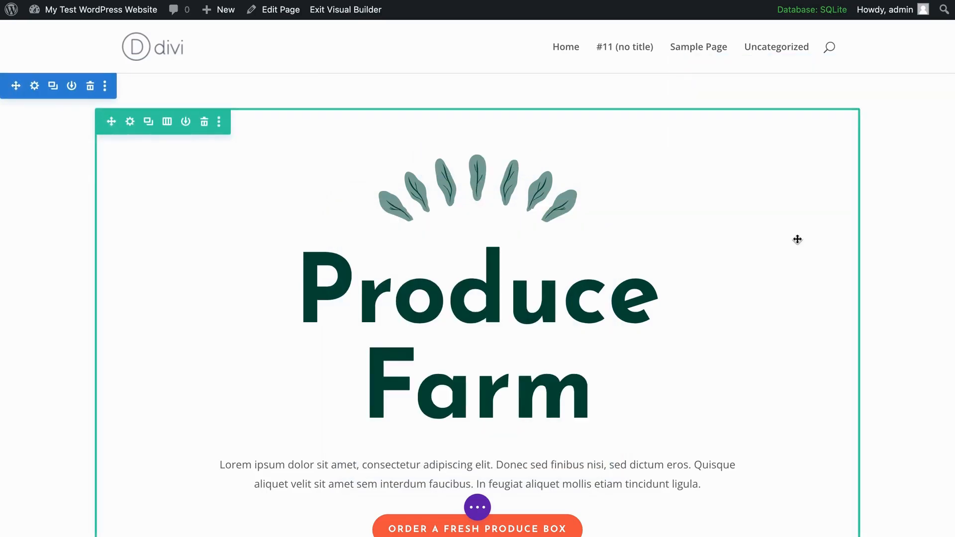